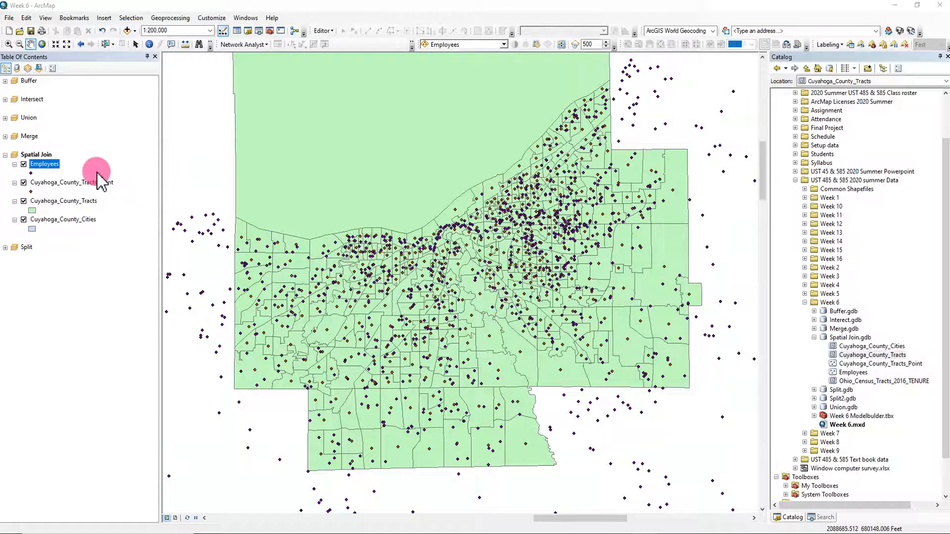
Open the Employees layer's attribute table to examine its fields, then close it
right_click(57, 165)
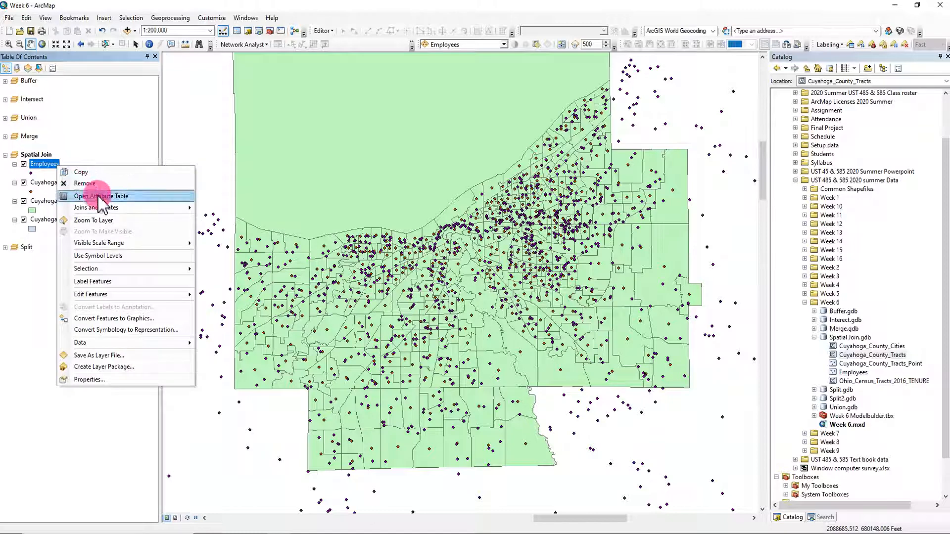
left_click(101, 196)
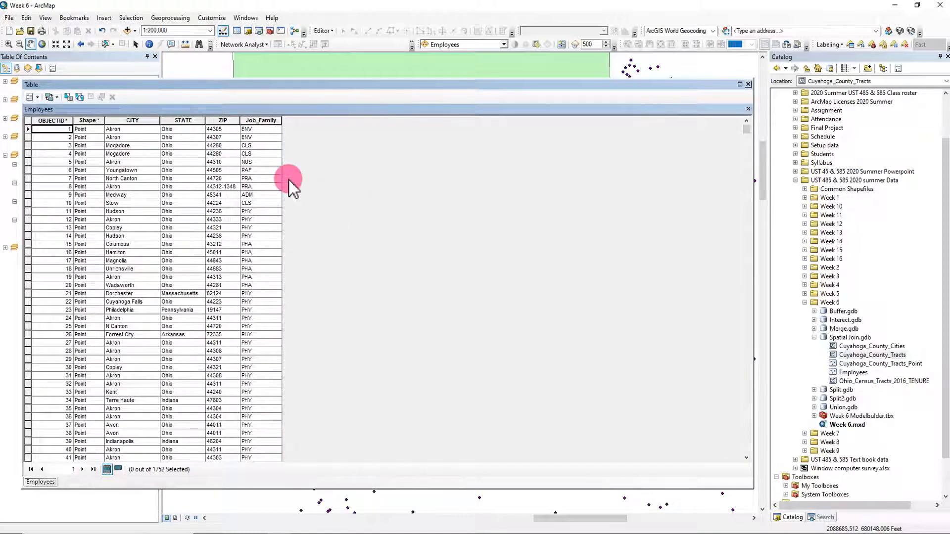
left_click(748, 85)
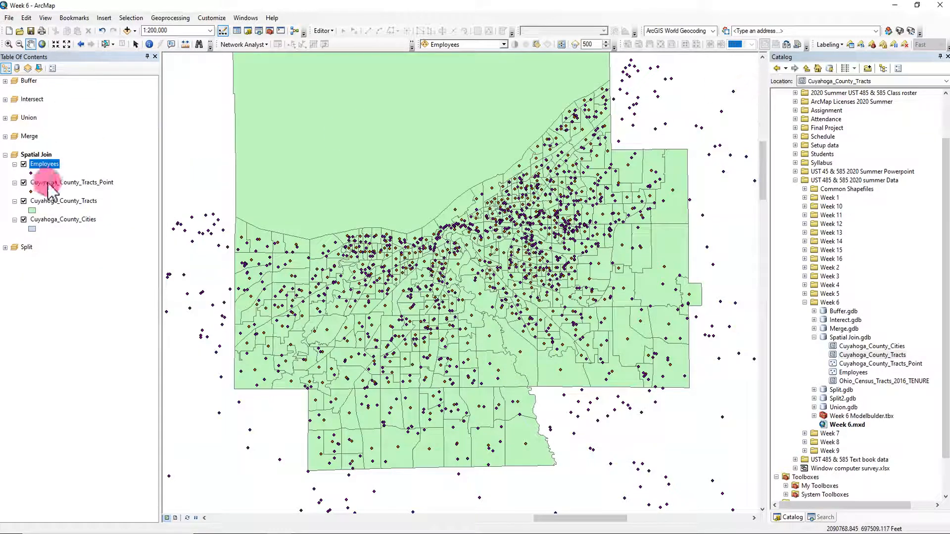
Review the attribute table of the Cuyahoga_County_Tracts_Point layer and close it
left_click(113, 184)
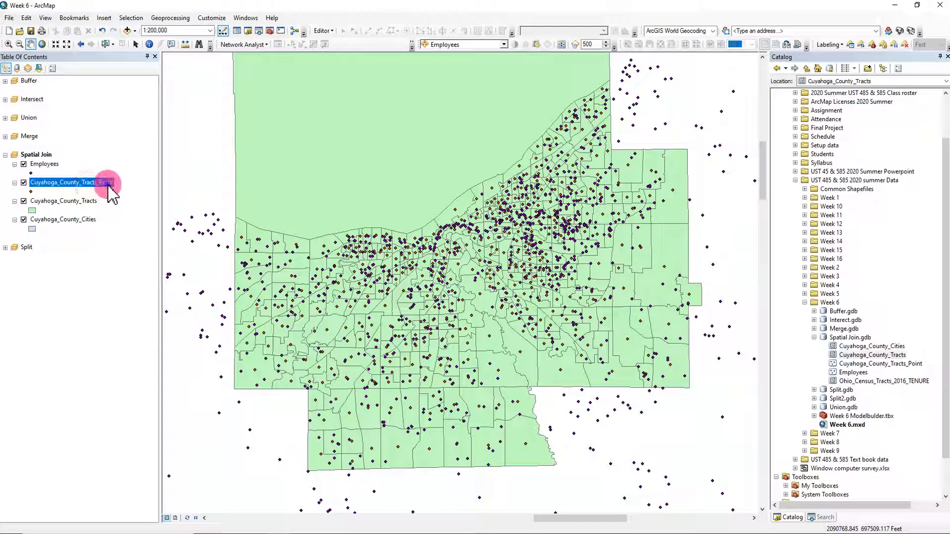
right_click(108, 187)
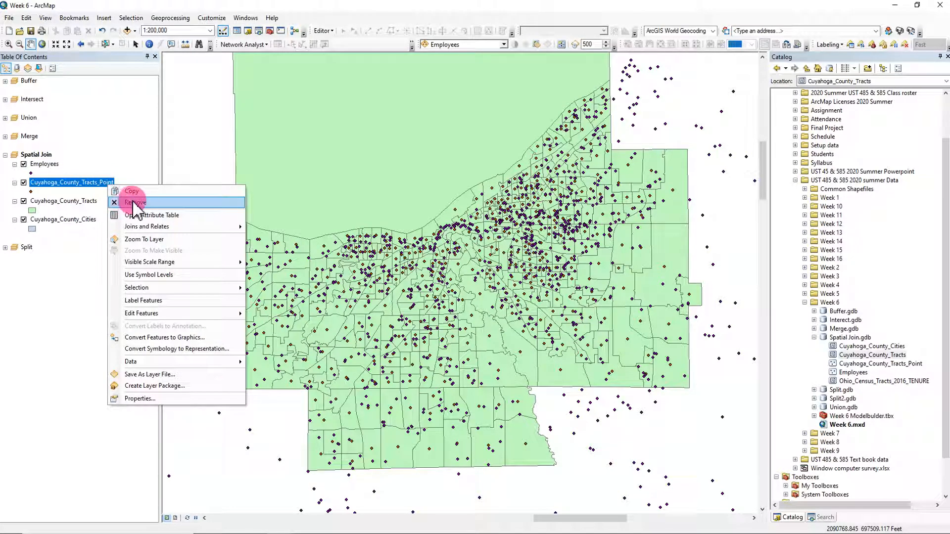
left_click(154, 216)
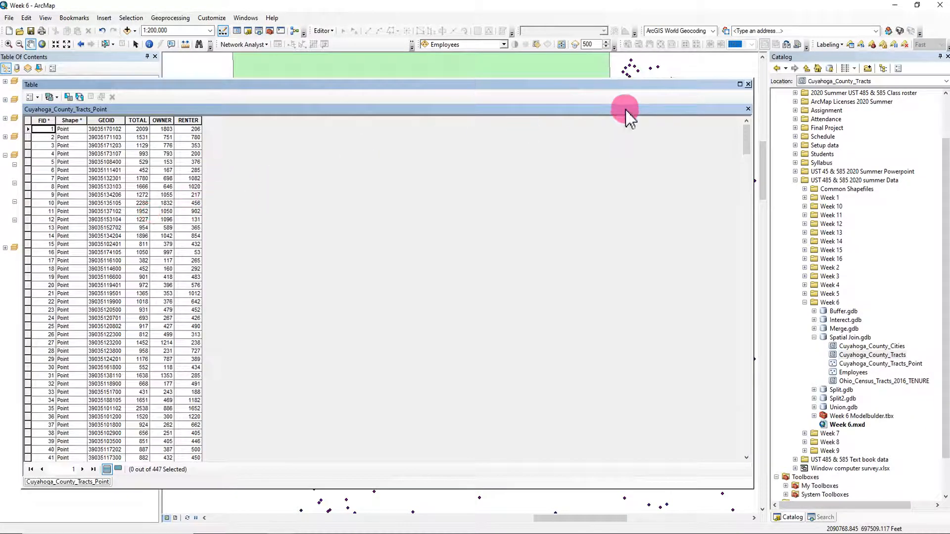
left_click(749, 84)
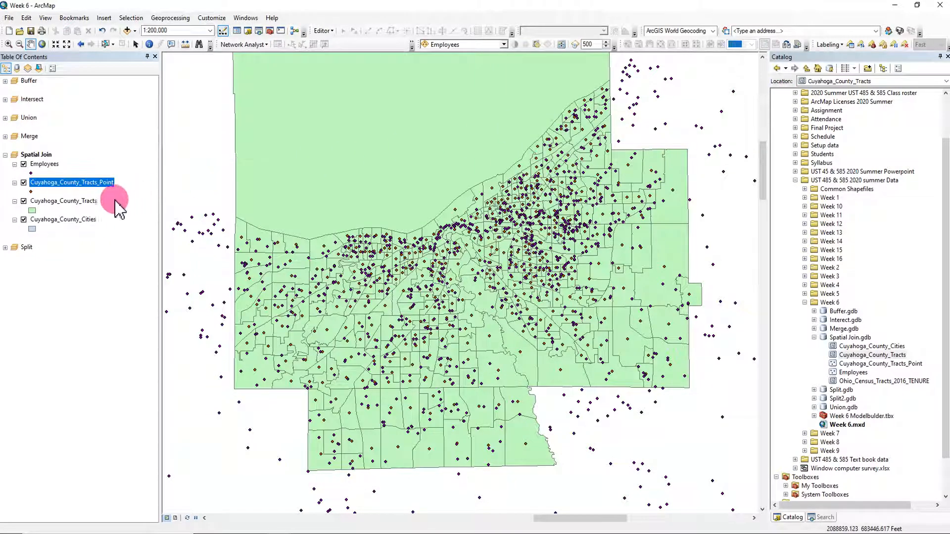
Open the Cuyahoga_County_Tracts and Cuyahoga_County_Tracts_Point attribute tables and arrange them side by side in a new vertical tab group
right_click(87, 208)
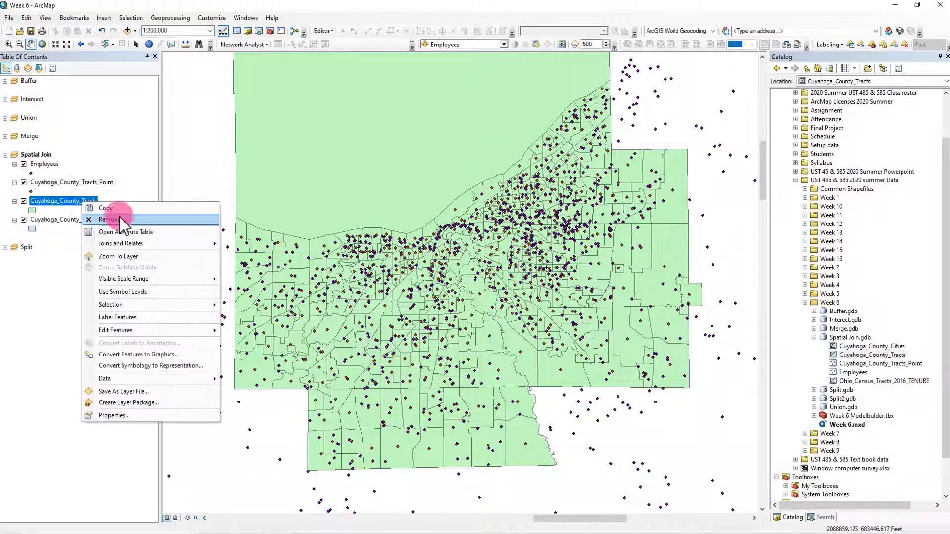
left_click(130, 231)
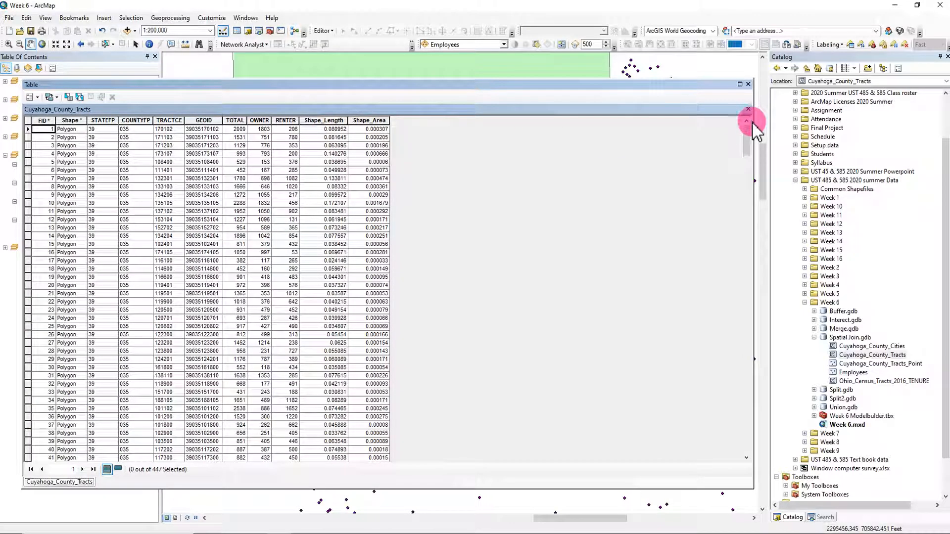
left_click_drag(752, 123, 544, 127)
left_click_drag(413, 89, 598, 86)
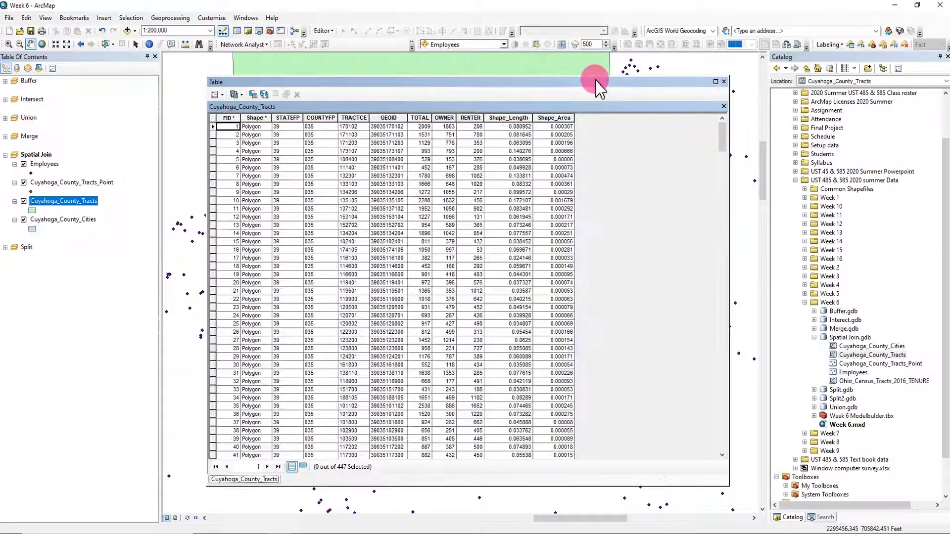
left_click(90, 183)
right_click(92, 185)
left_click(117, 212)
left_click(216, 94)
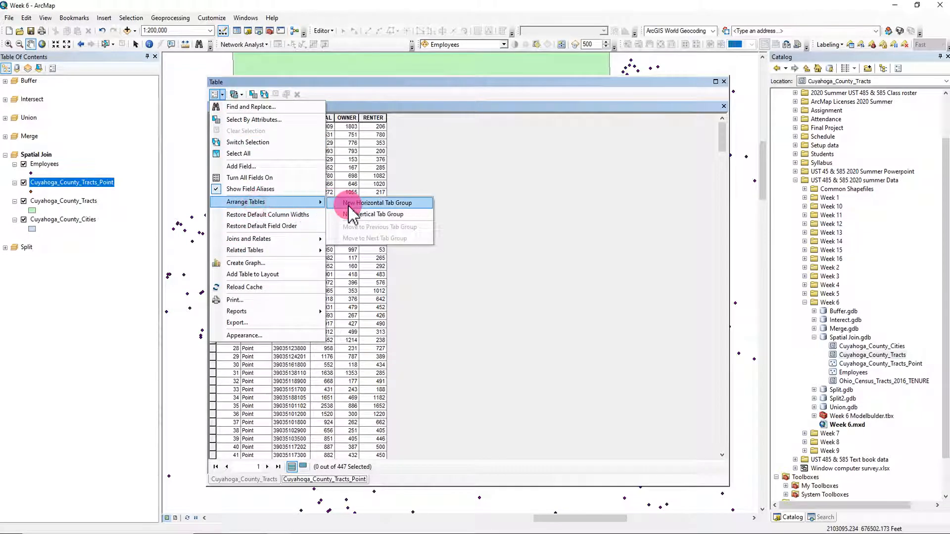
left_click(349, 214)
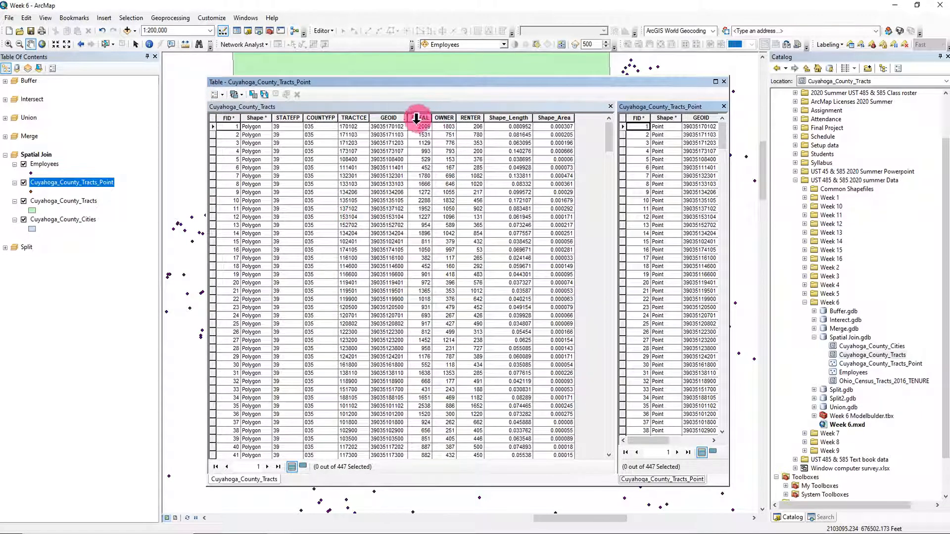
Sort the Cuyahoga_County_Tracts table by the TOTAL field in ascending order
left_click(415, 117)
right_click(415, 119)
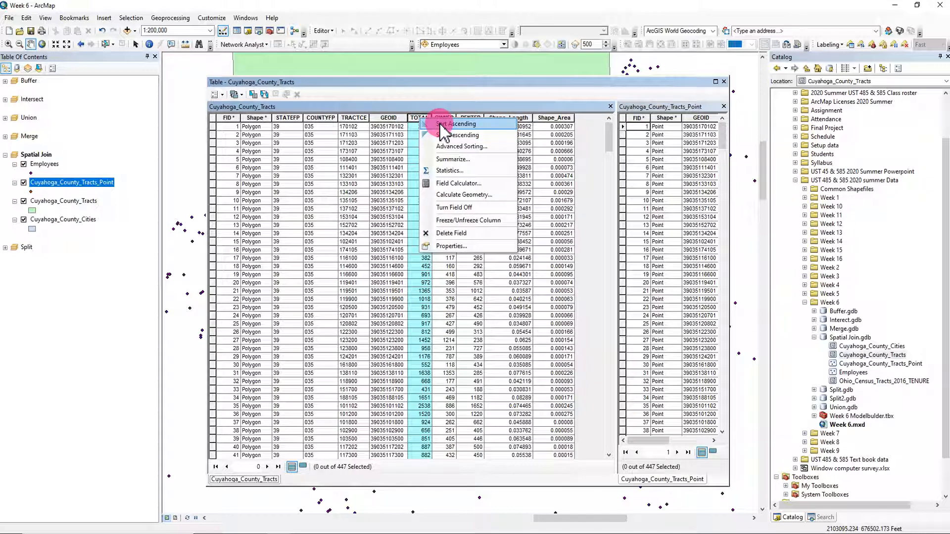
left_click(443, 127)
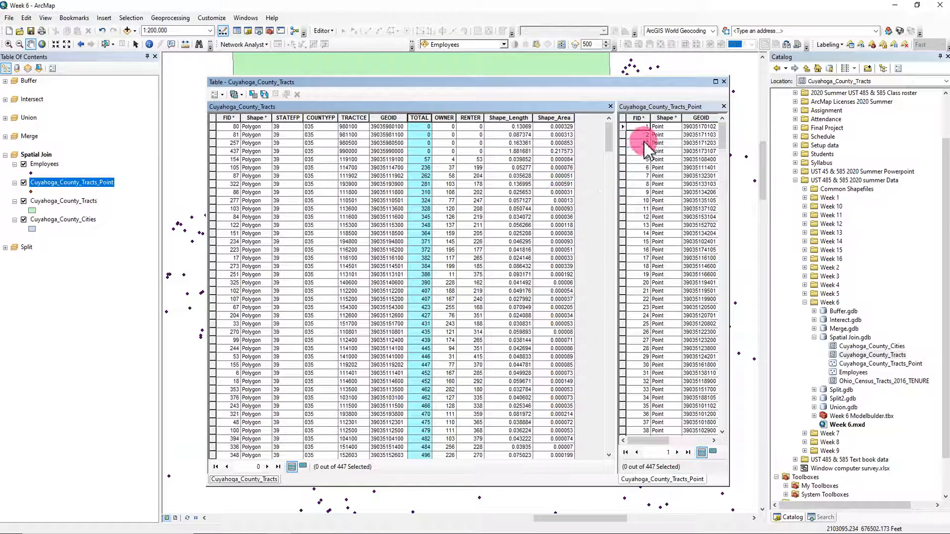
Widen the table window, sort the Cuyahoga_County_Tracts_Point table by TOTAL ascending to compare it with the tracts table, and close the window
left_click_drag(468, 82, 401, 81)
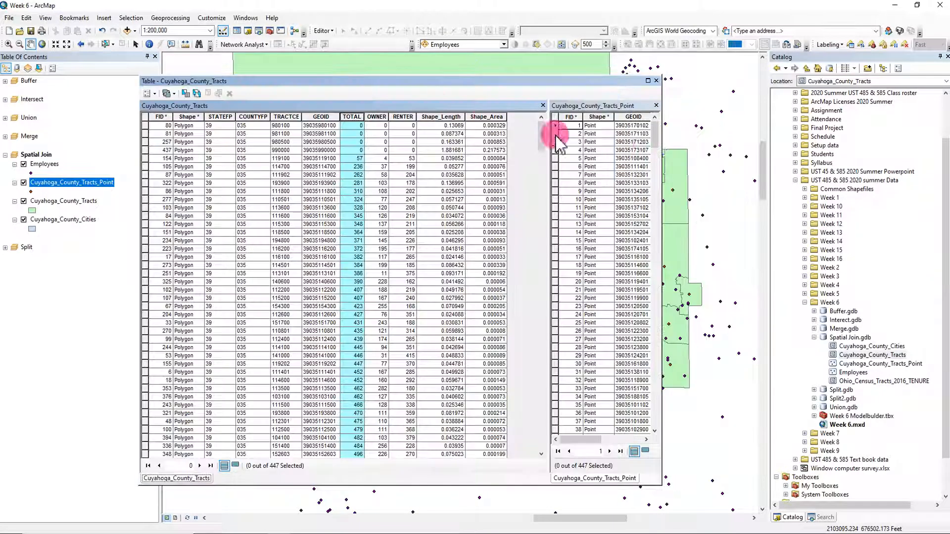
left_click_drag(661, 141, 838, 141)
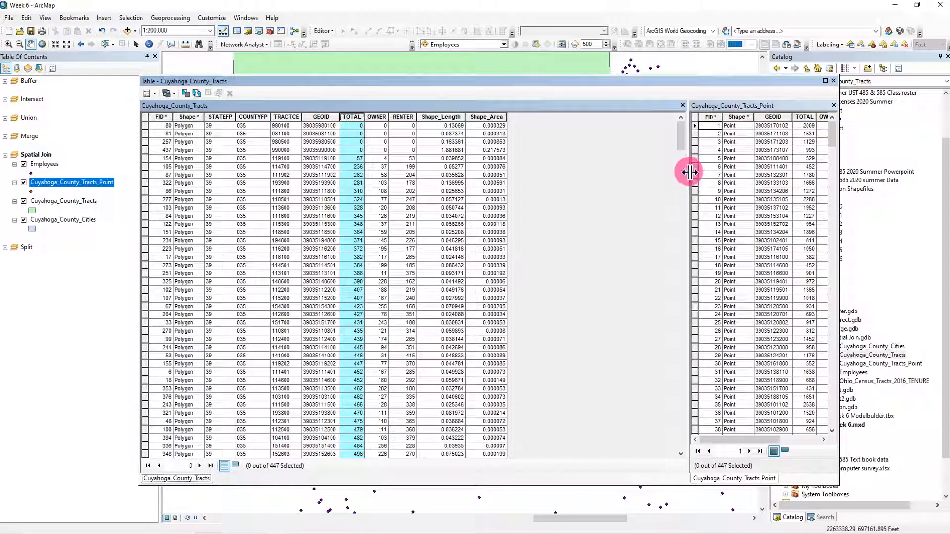
left_click_drag(689, 172, 536, 174)
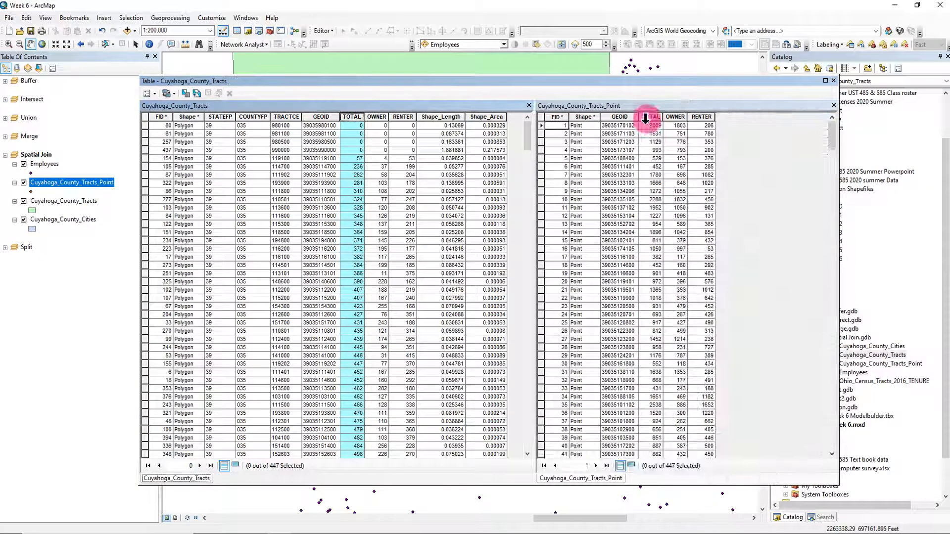
right_click(645, 118)
left_click(661, 127)
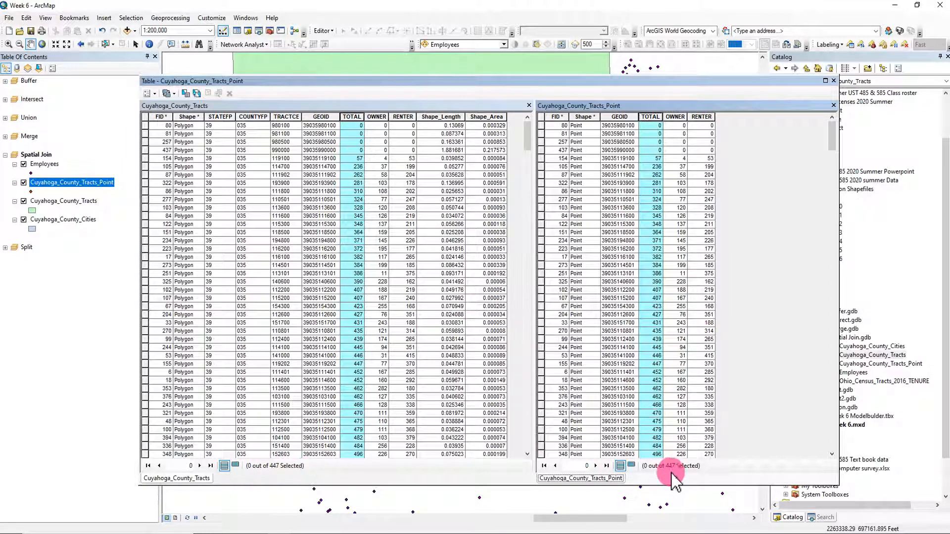
left_click(834, 82)
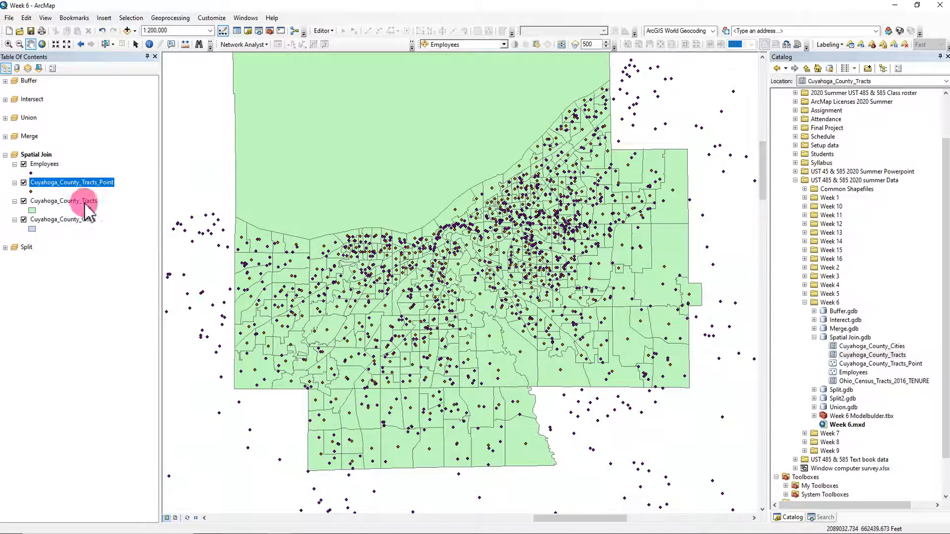
left_click(79, 201)
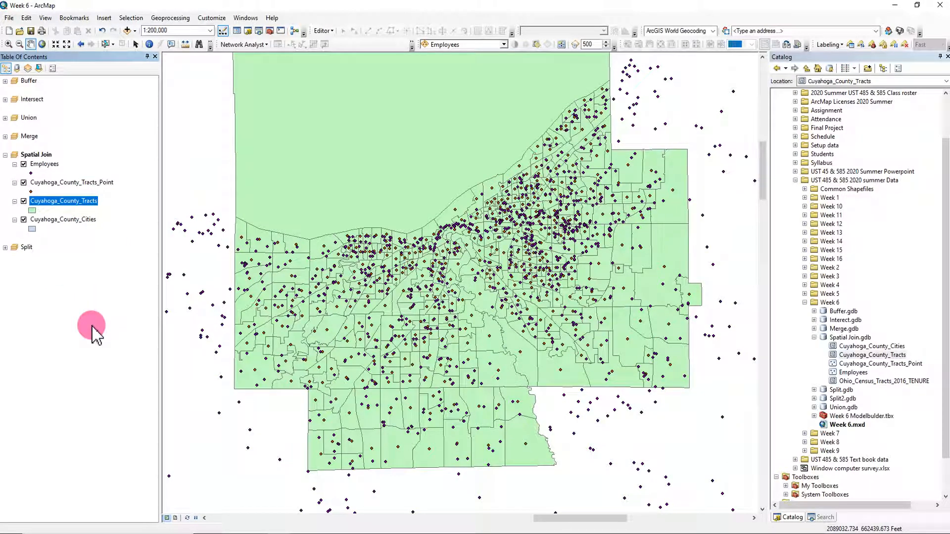
Turn off the Shape_Length and Shape_Area fields in the Cuyahoga_County_Cities attribute table, then narrow and close the table window
right_click(86, 221)
left_click(132, 250)
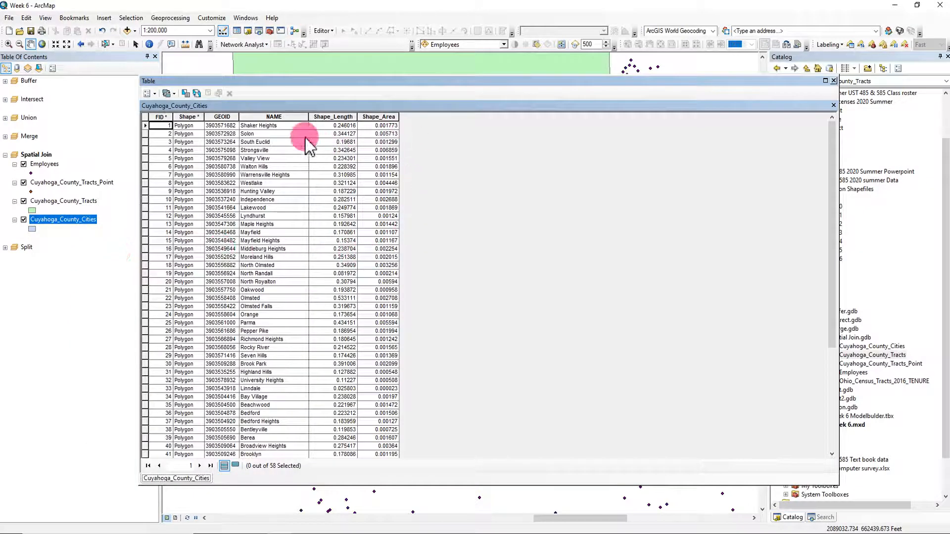
left_click(274, 117)
right_click(341, 116)
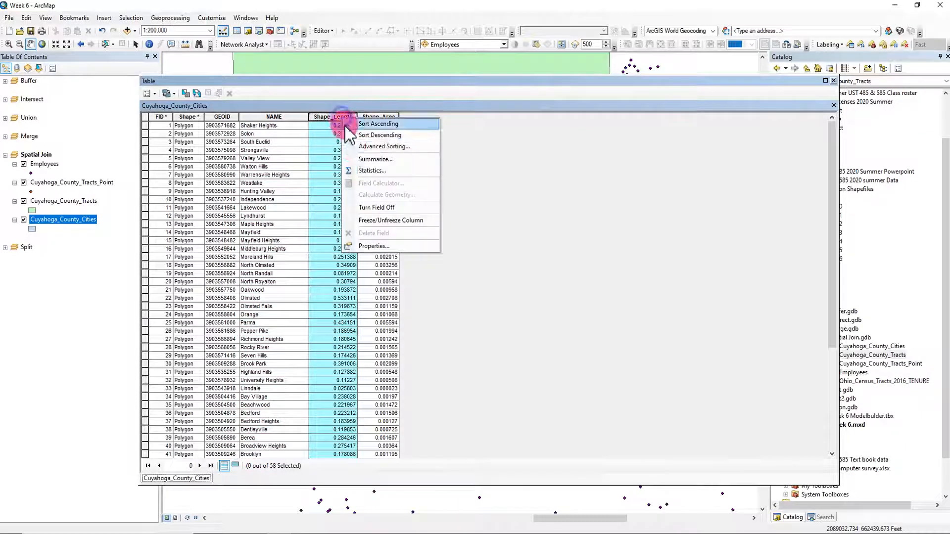
left_click(377, 207)
left_click(328, 117)
right_click(332, 117)
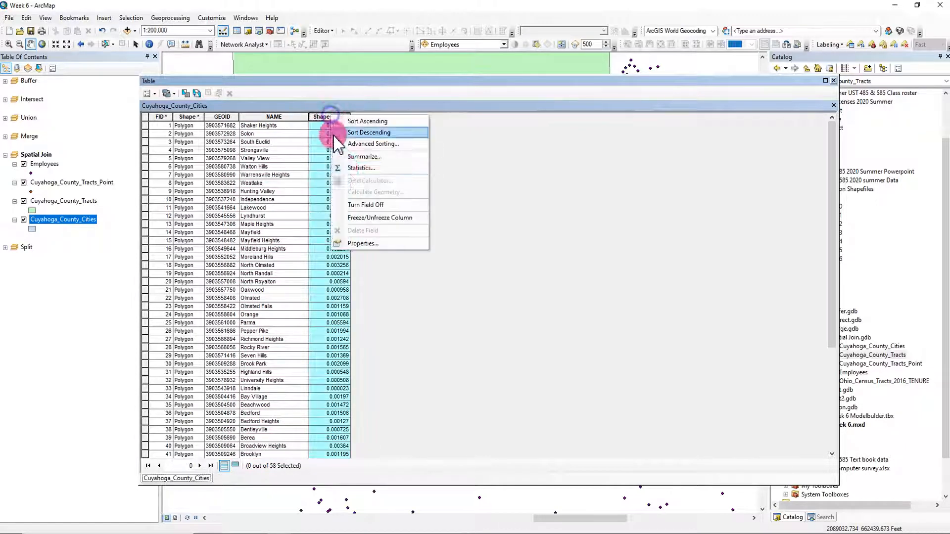
left_click(359, 205)
left_click_drag(838, 124, 614, 127)
left_click(610, 80)
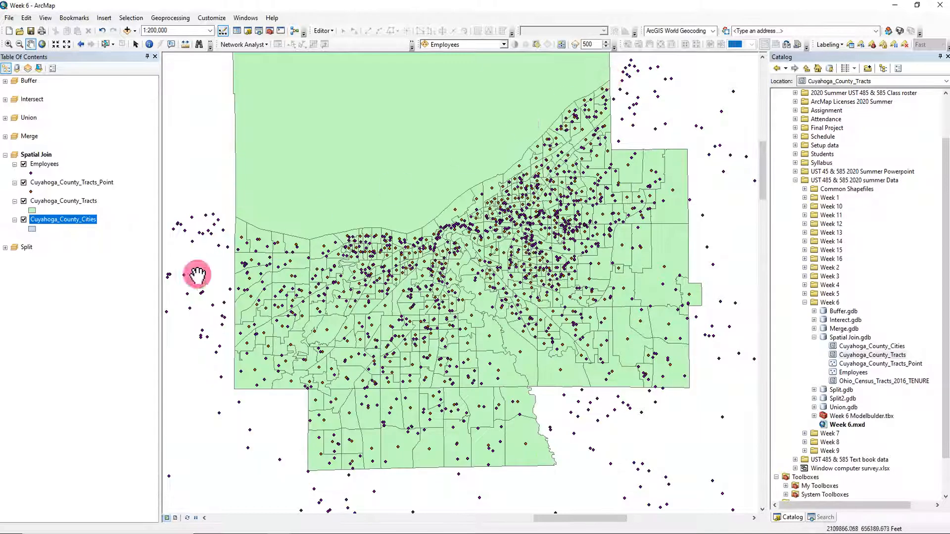
Start a join on the Cuyahoga_County_Cities layer that joins data from the Employees layer based on spatial location
left_click(116, 312)
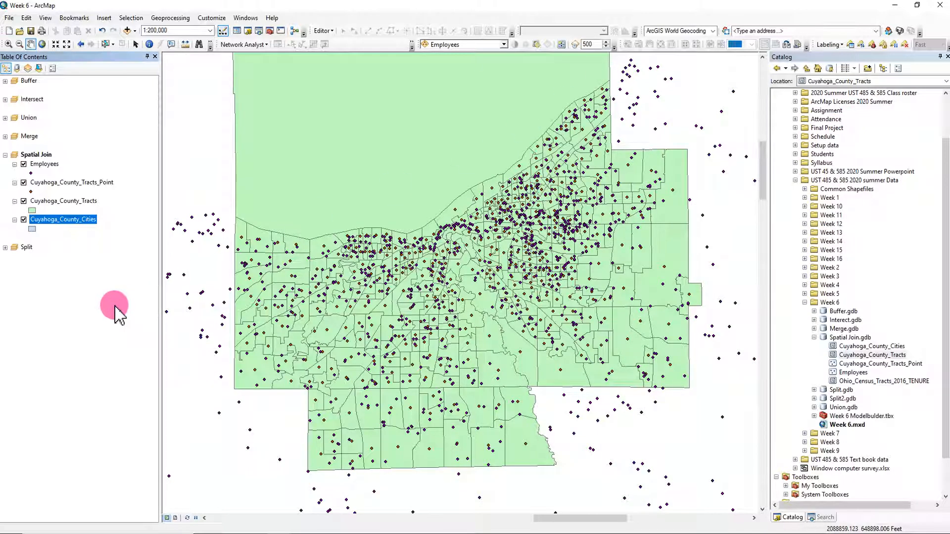
left_click(53, 166)
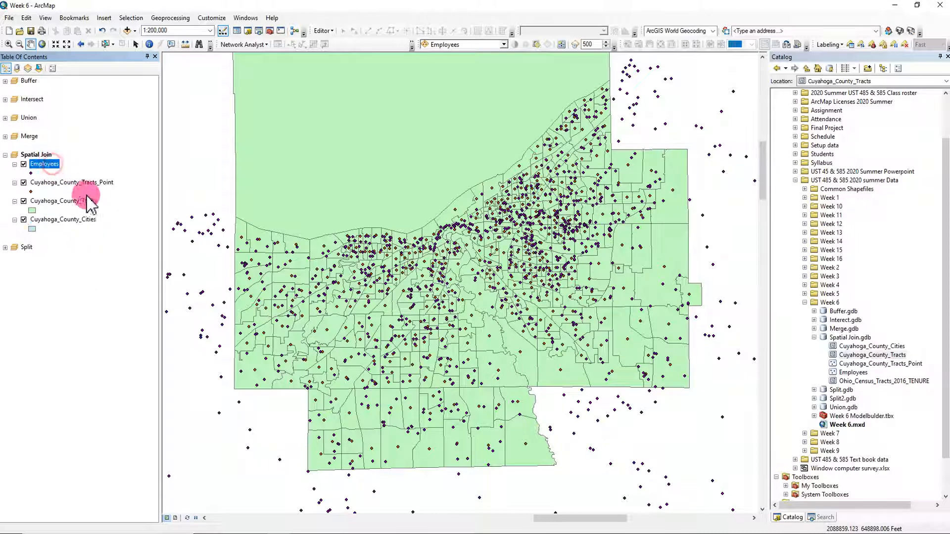
right_click(78, 223)
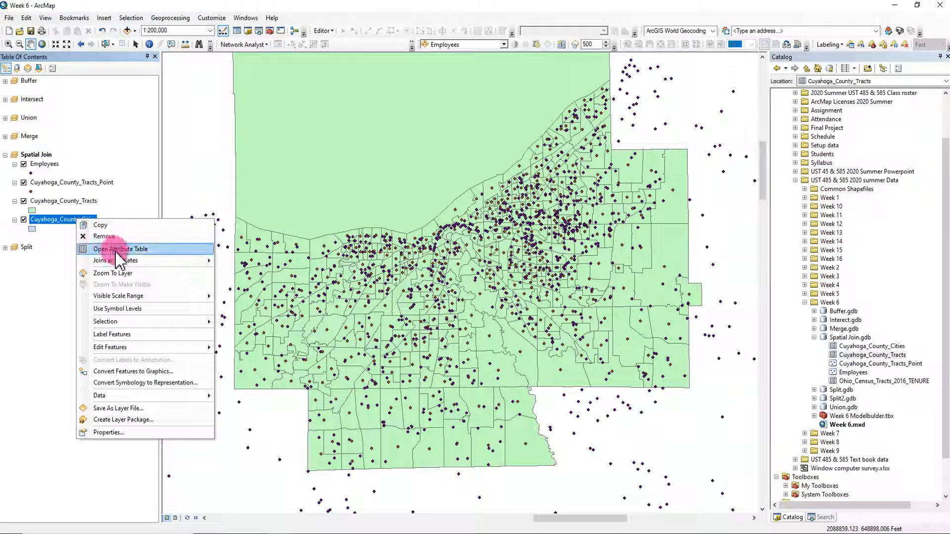
mouse_move(149, 261)
left_click(239, 262)
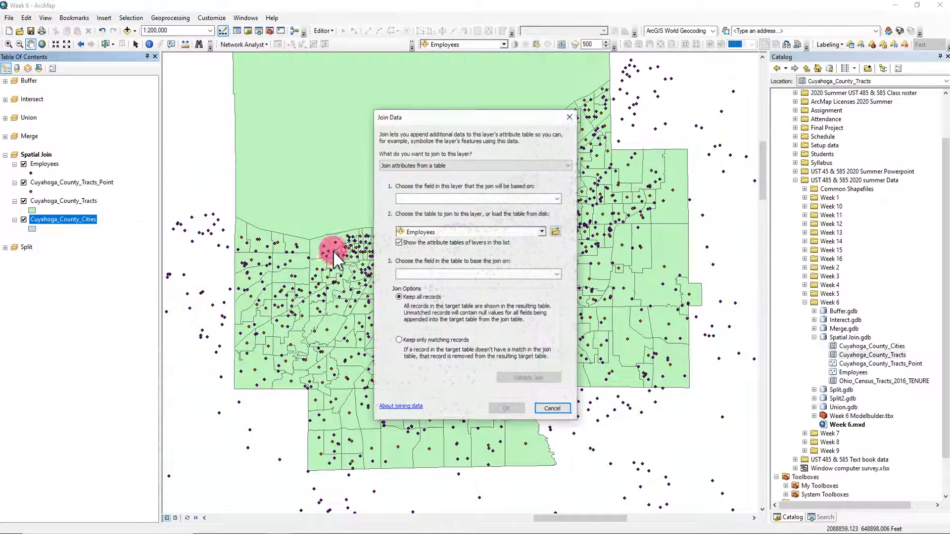
left_click(517, 165)
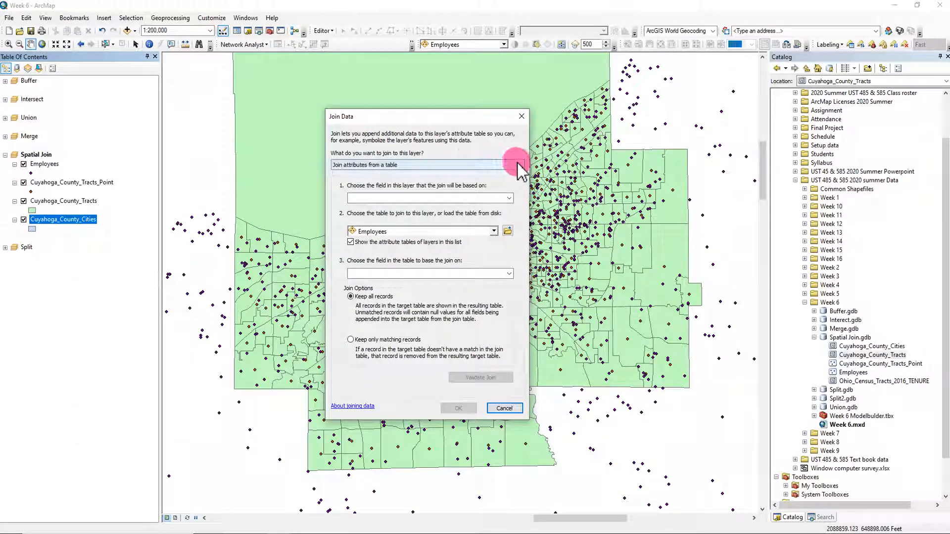
left_click(451, 181)
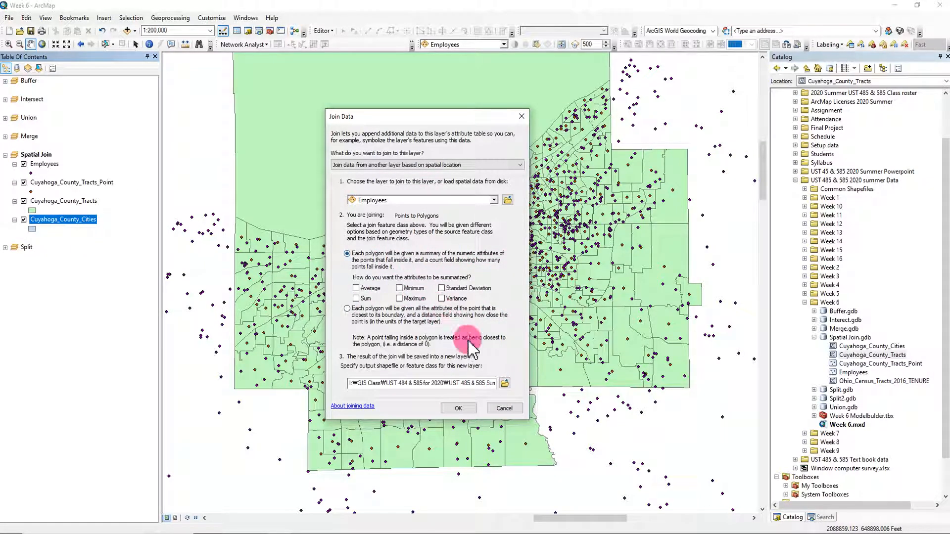
Set the join output to a feature class named SJ1 in Spatial Join.gdb
left_click(505, 384)
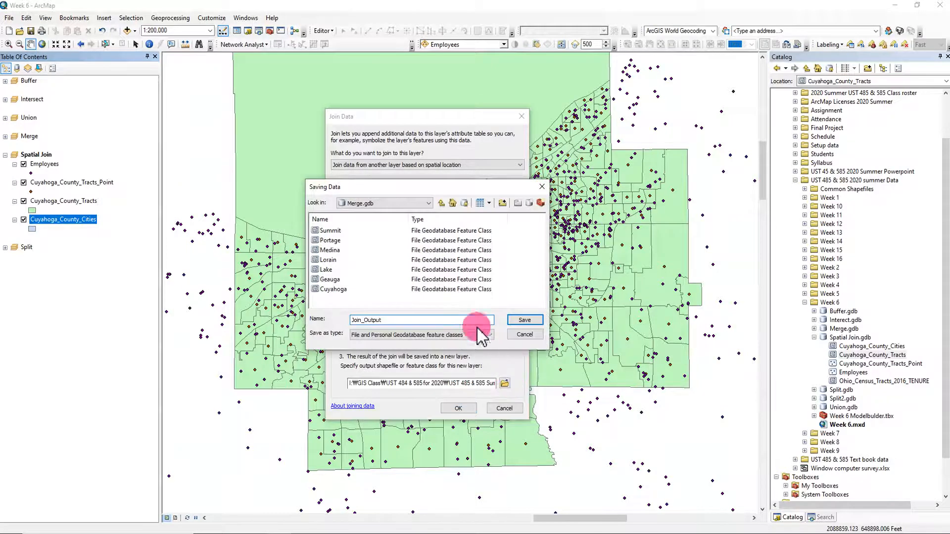
left_click(441, 203)
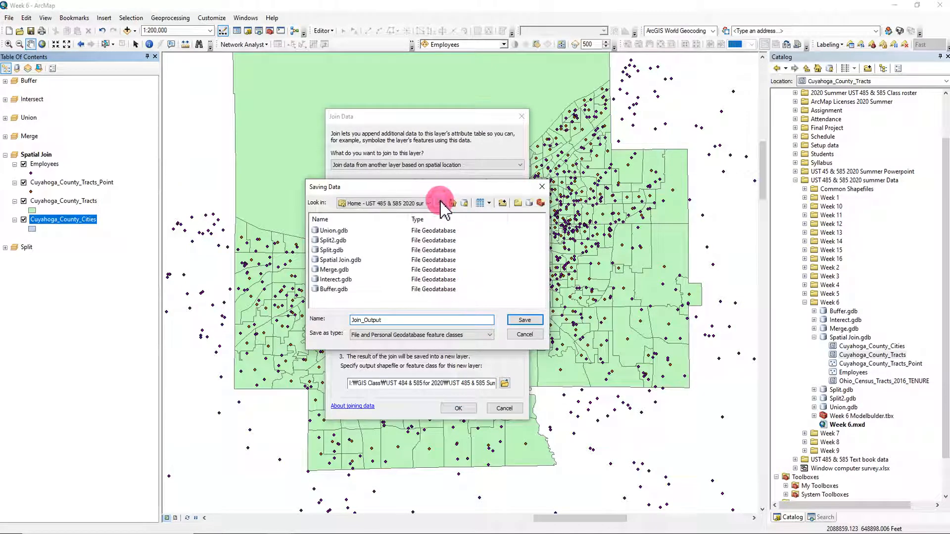
double_click(347, 260)
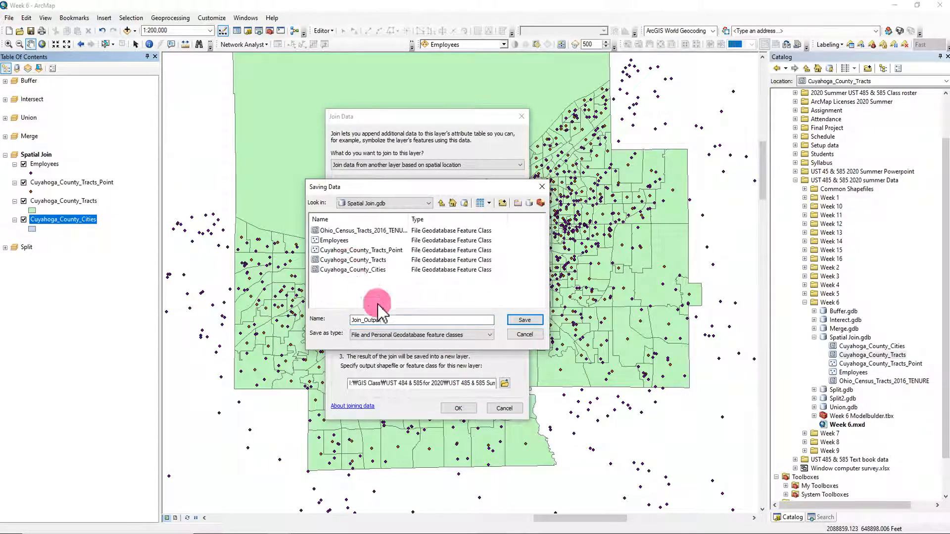
left_click_drag(393, 320, 303, 329)
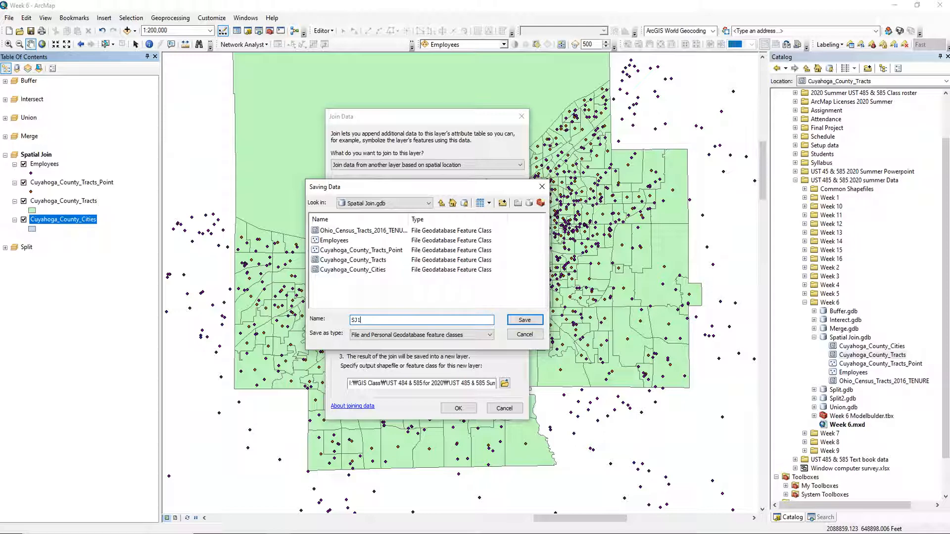
left_click(523, 321)
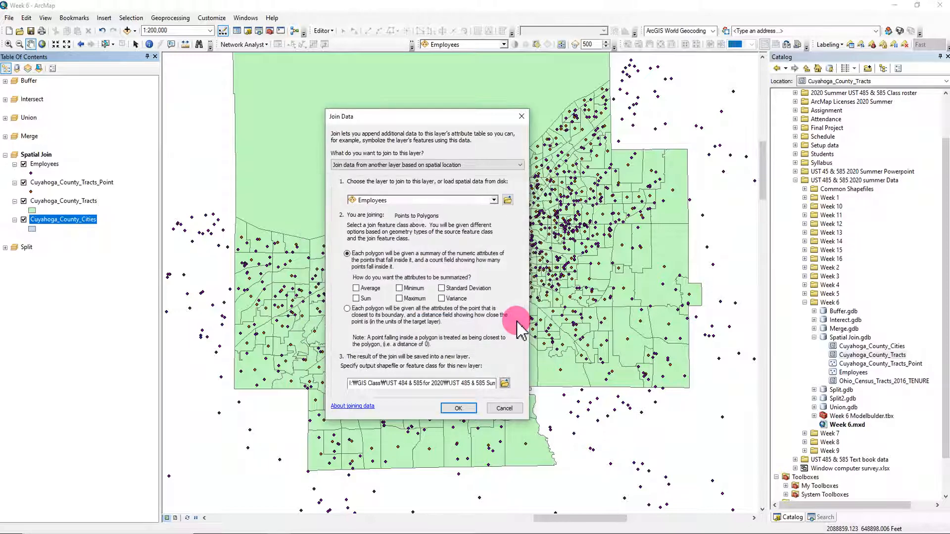
Run the spatial join and open the attribute table of the resulting SJ1 layer
left_click(459, 407)
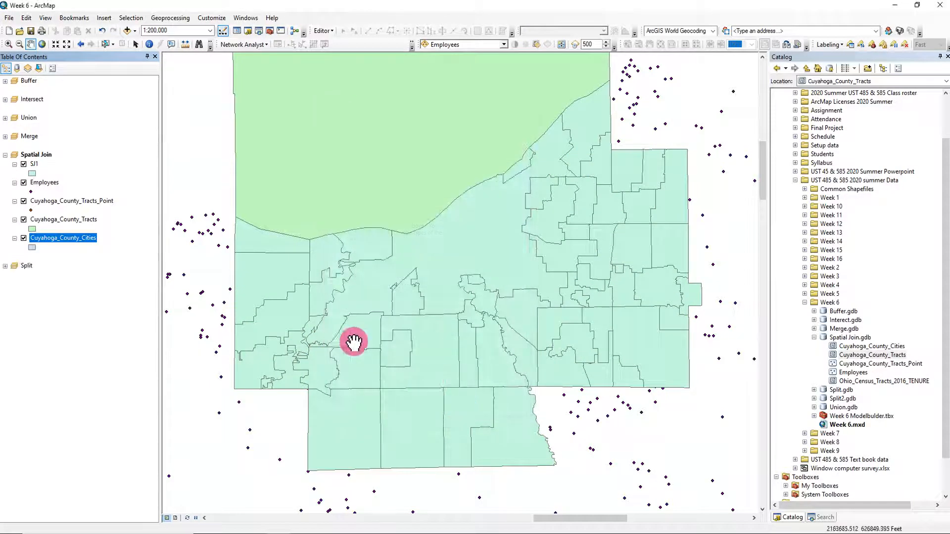
right_click(33, 166)
left_click(46, 197)
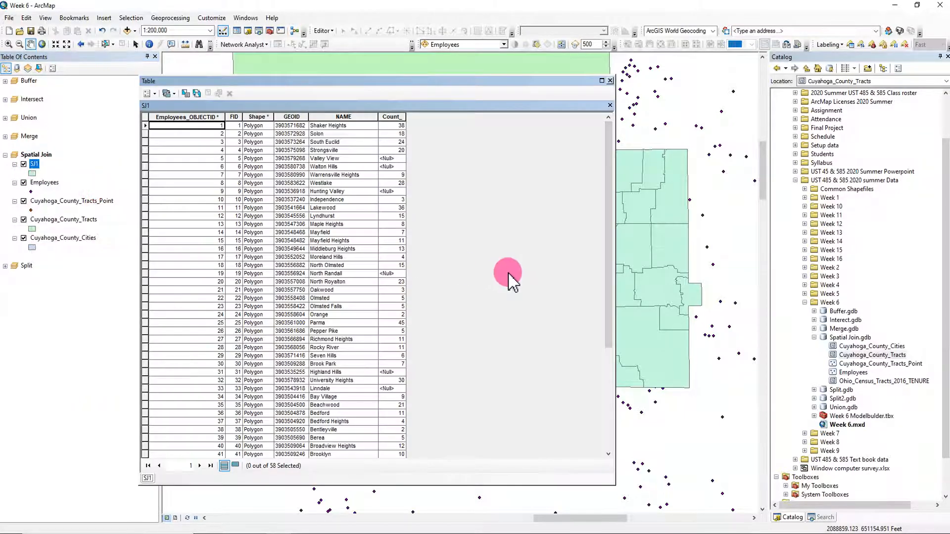
Sort the SJ1 table by the Count_ field in ascending order
left_click(399, 117)
right_click(399, 117)
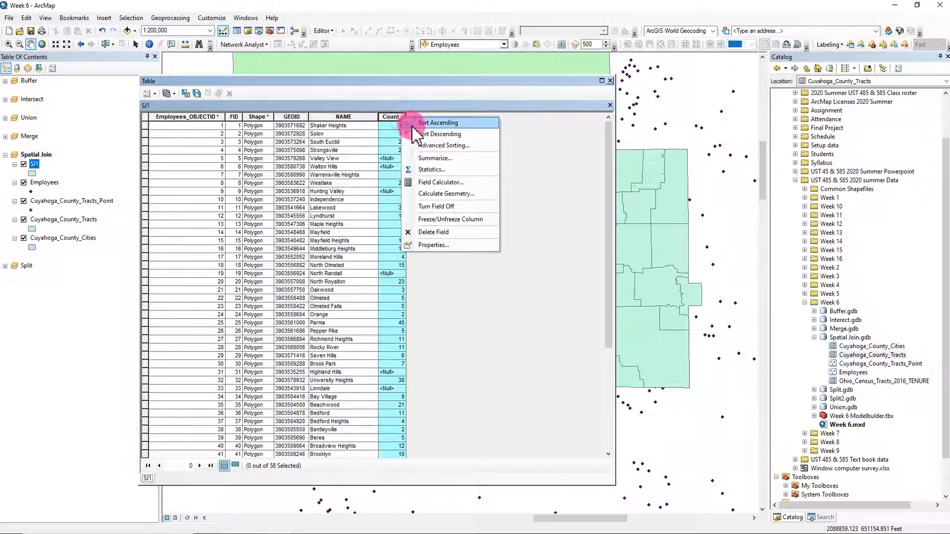
left_click(416, 127)
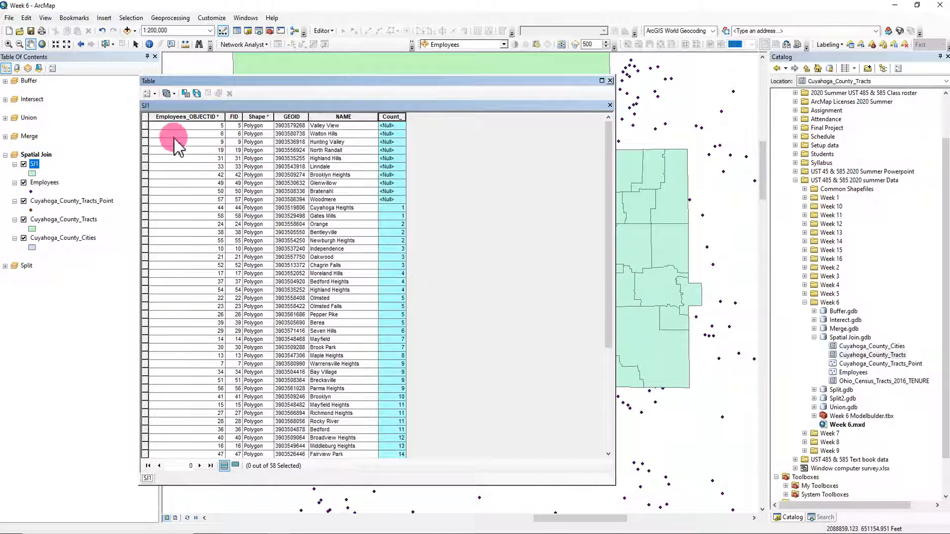
Select the SJ1 records with null Count_ values, close the table, and place the Employees layer above SJ1 to compare them on the map
left_click_drag(144, 125, 143, 198)
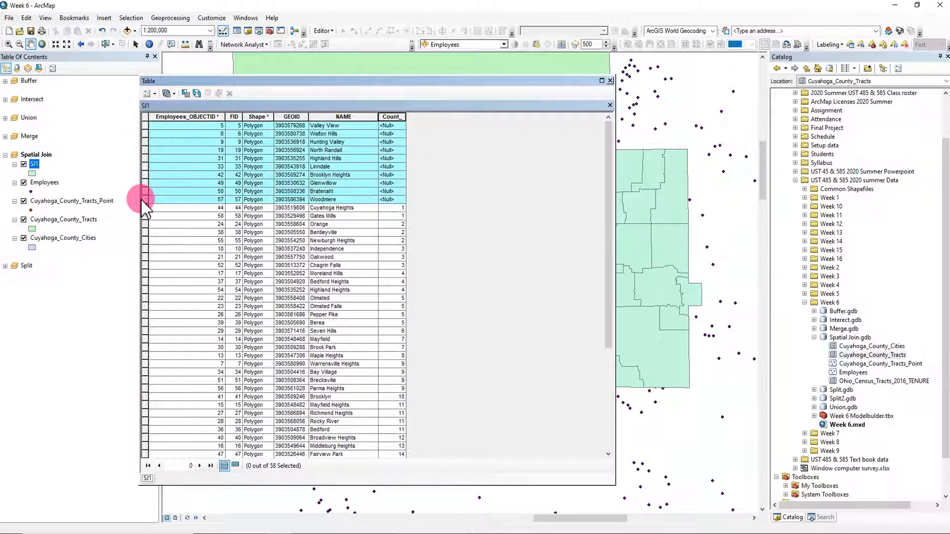
left_click(610, 81)
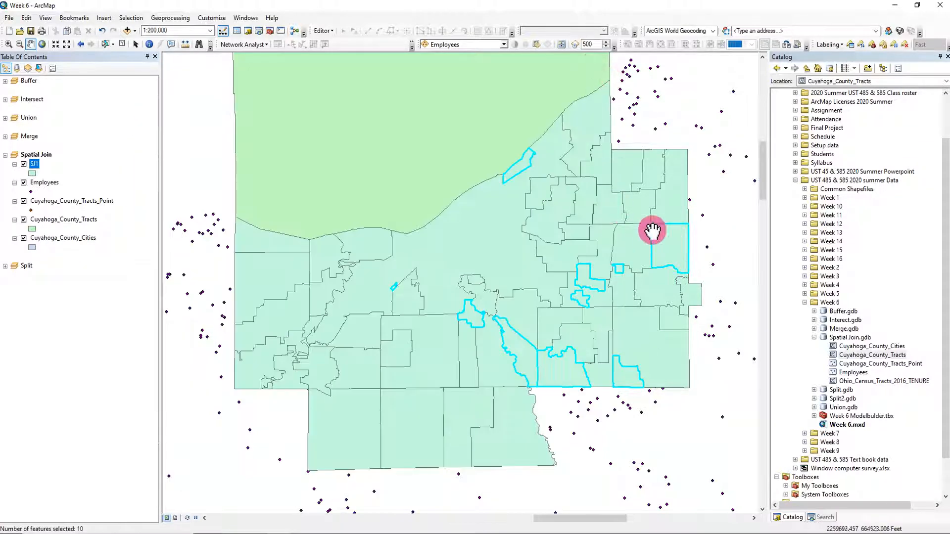
mouse_move(46, 183)
left_mouse_down()
mouse_move(50, 169)
mouse_move(33, 157)
left_mouse_up()
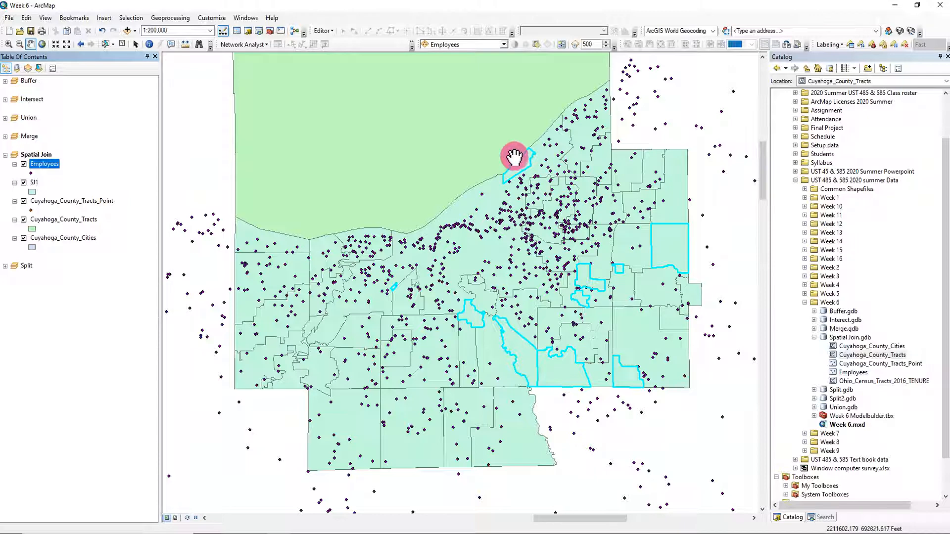
Reopen the SJ1 attribute table, widen the Count_ column slightly, and highlight that field
right_click(33, 185)
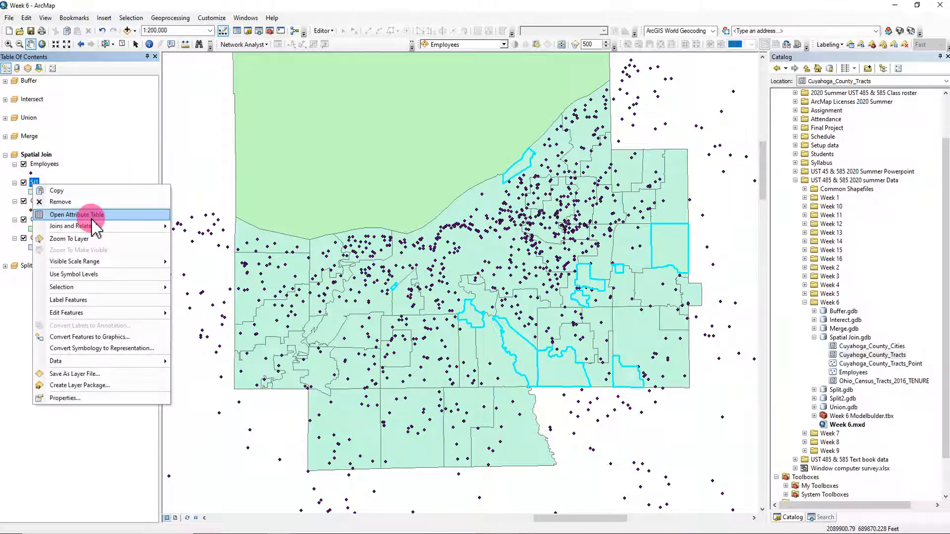
left_click(148, 214)
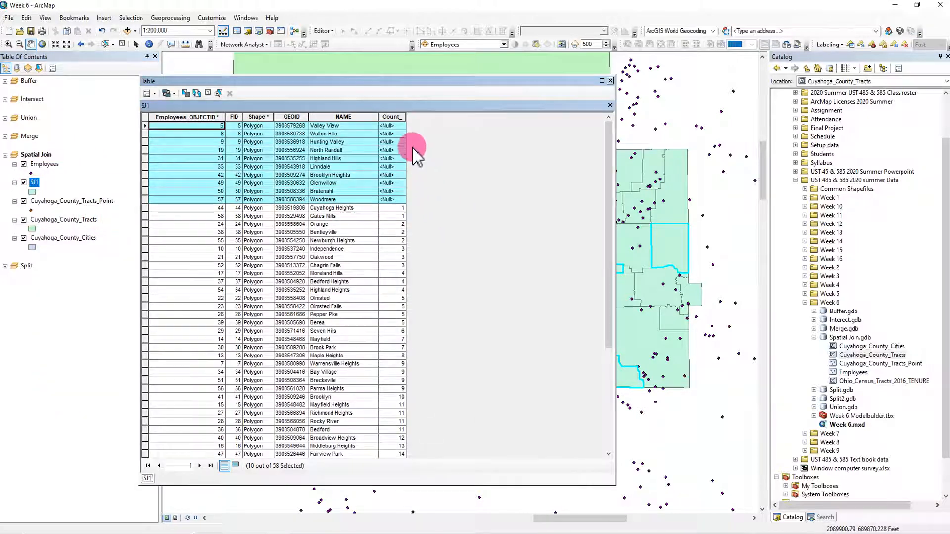
left_click_drag(406, 117, 421, 117)
left_click(407, 117)
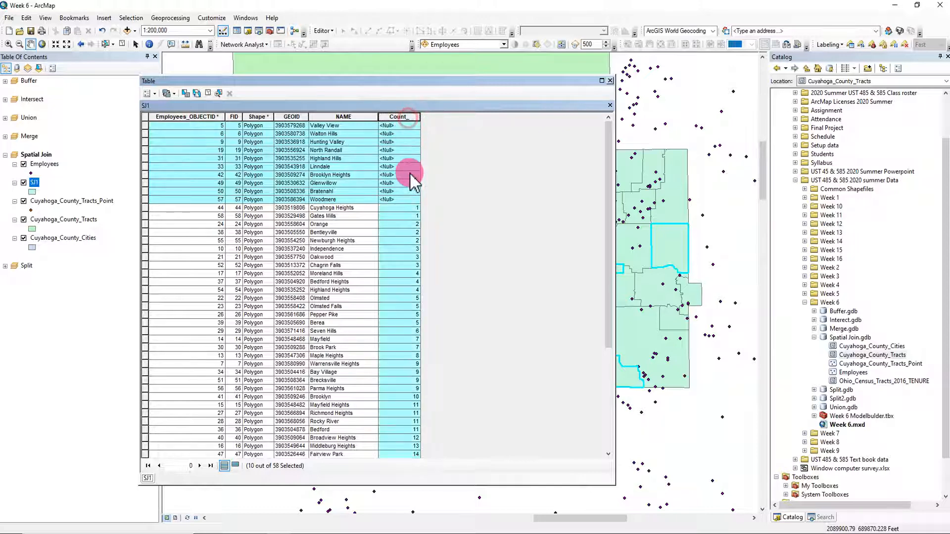
Select the Cleveland record in the SJ1 table and sort the table by Count_ in descending order
scroll(403, 290, "down", 2)
scroll(403, 290, "down", 4)
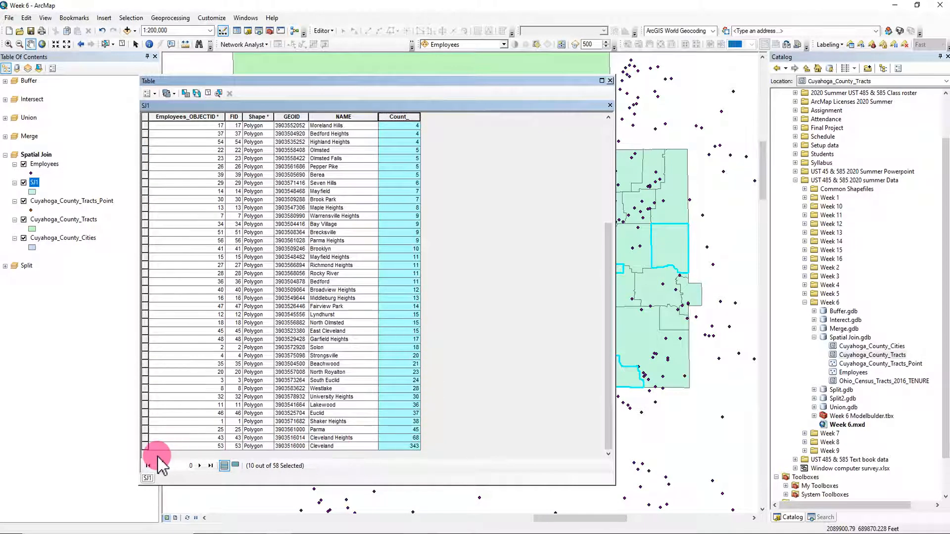
left_click(146, 446)
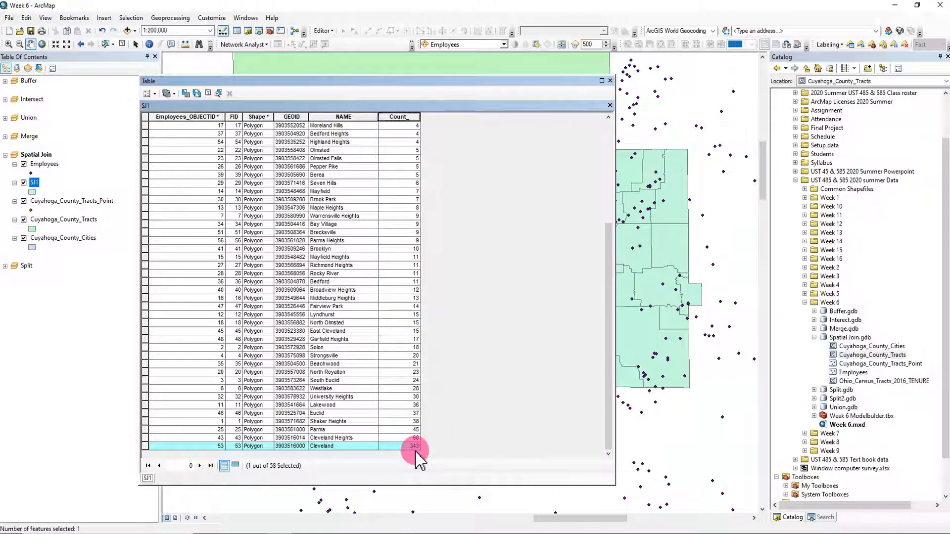
right_click(402, 119)
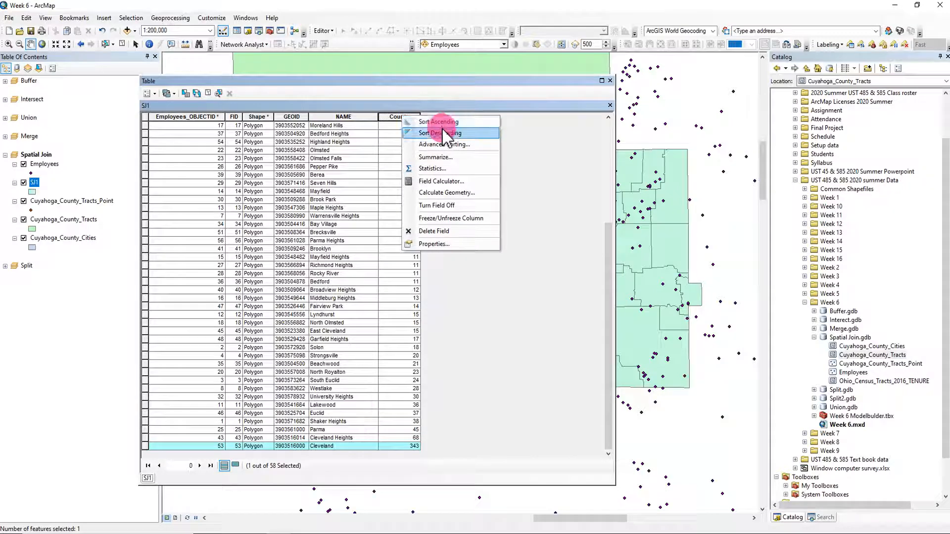
left_click(439, 140)
scroll(446, 254, "up", 5)
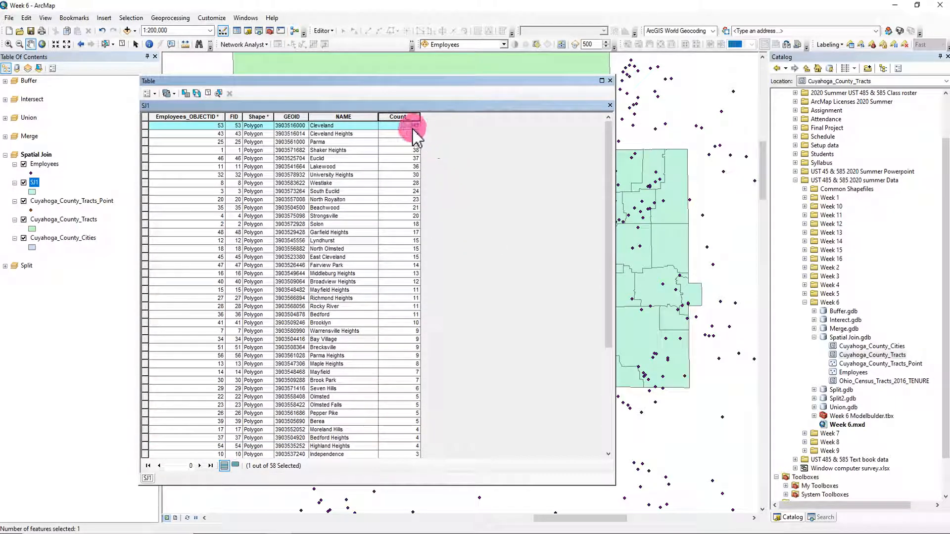
Close the SJ1 table and clear the selected features
left_click(609, 80)
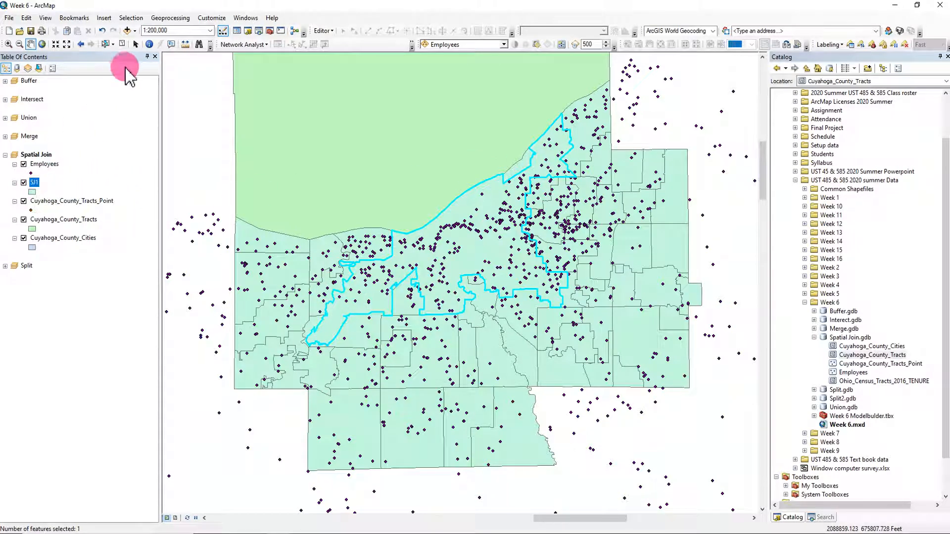
left_click(122, 44)
left_click(104, 338)
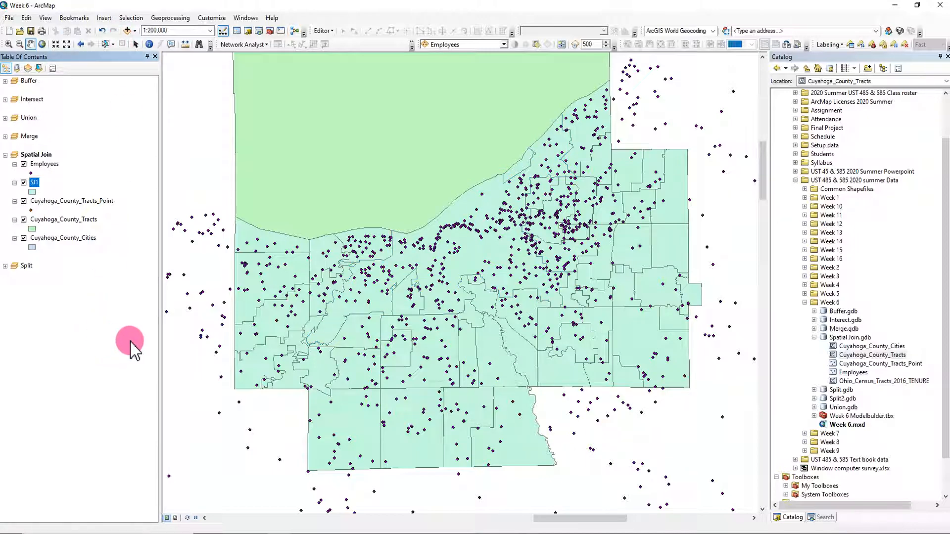
Open the Cuyahoga_County_Tracts attribute table and examine the TOTAL, OWNER and RENTER fields
right_click(90, 222)
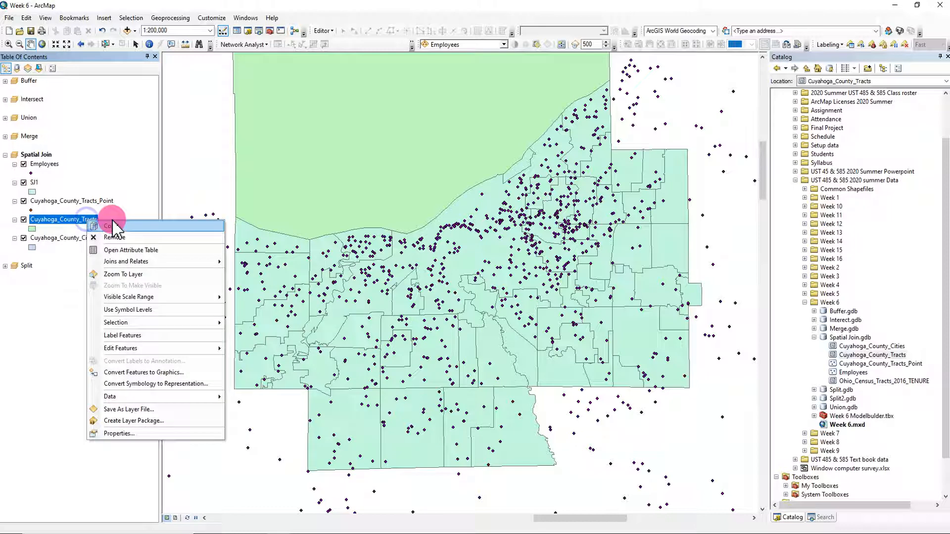
left_click(153, 250)
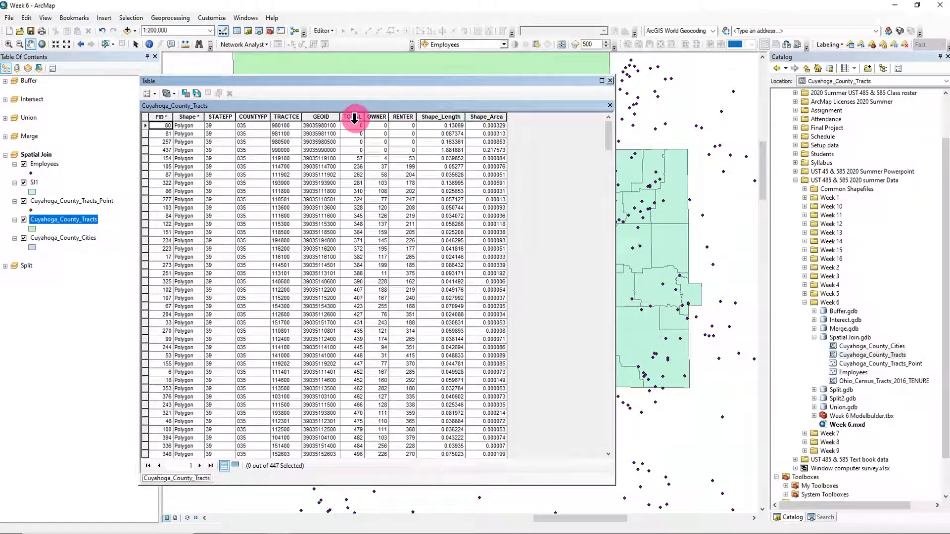
left_click(352, 118)
left_click(377, 117)
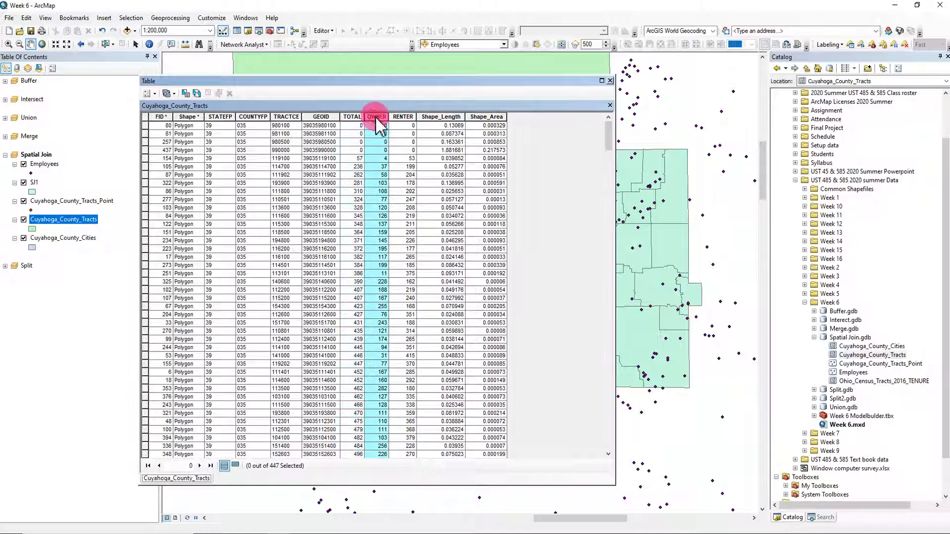
left_click(401, 117)
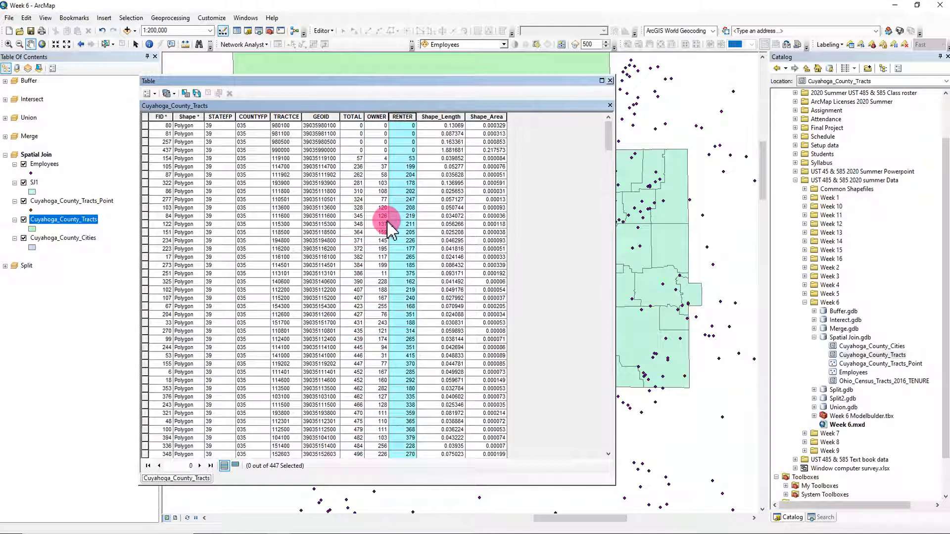
Select several individual tract records one after another to inspect their tenure values, ending with the record with FID 151
left_click(145, 167)
left_click(147, 175)
left_click(146, 191)
left_click(145, 207)
left_click(144, 216)
left_click(145, 232)
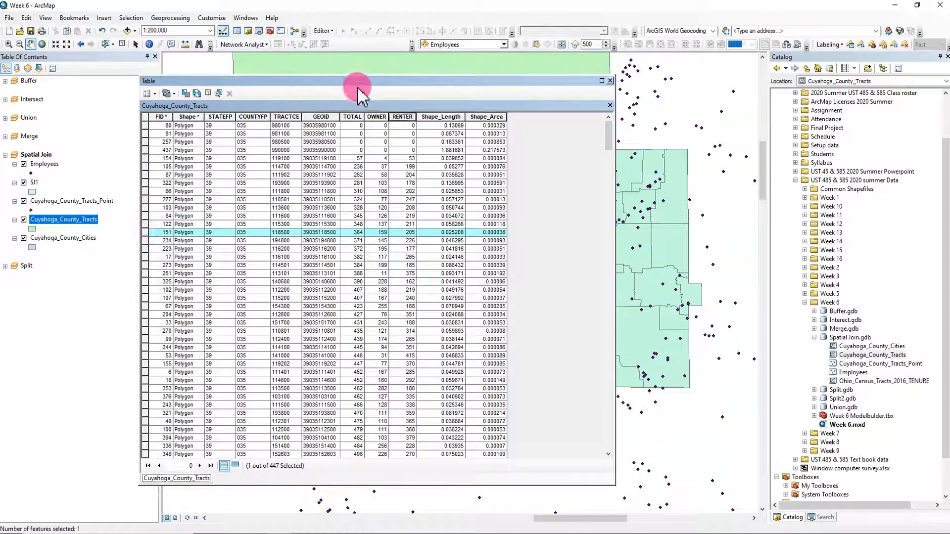
Hide the SJ1 layer and select the tract records from FID 105 through FID 84, moving the table aside to view them on the map
left_click_drag(357, 75, 710, 182)
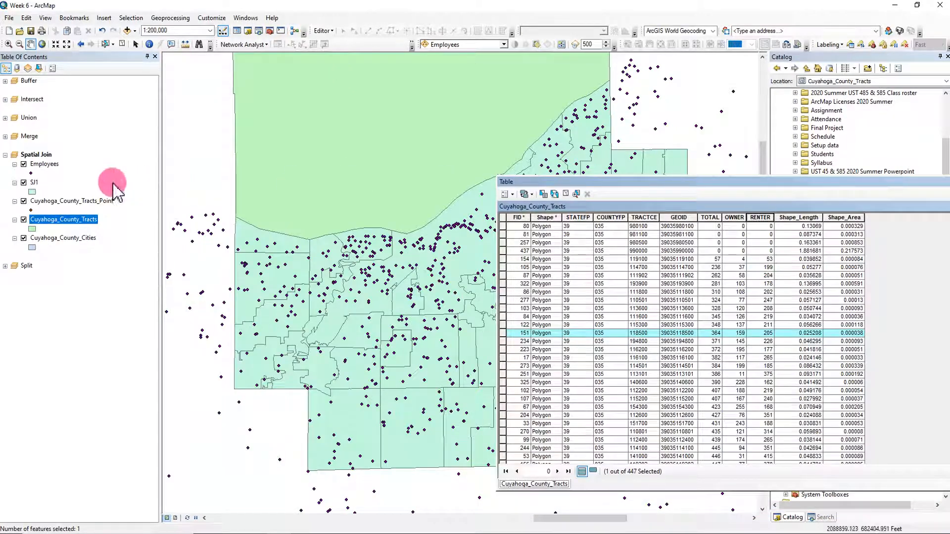
left_click(23, 182)
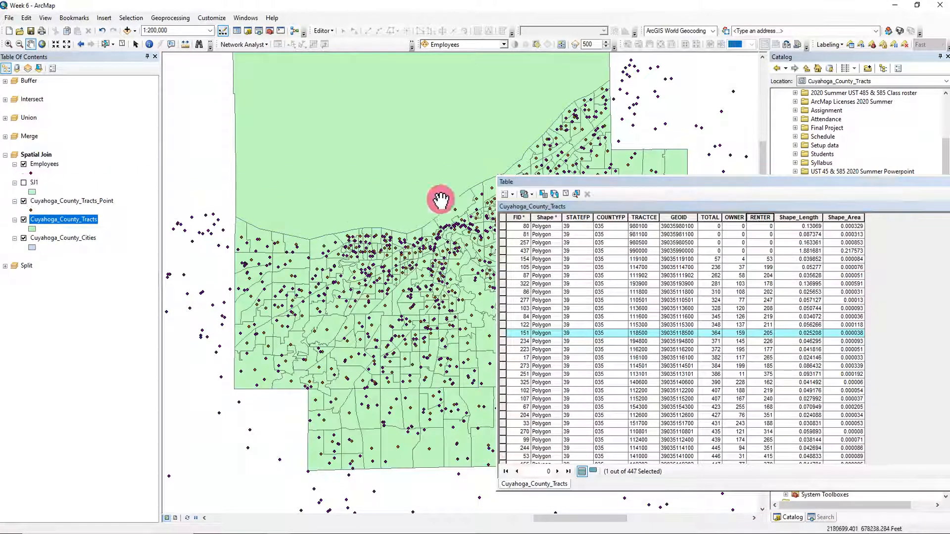
left_click_drag(502, 267, 503, 317)
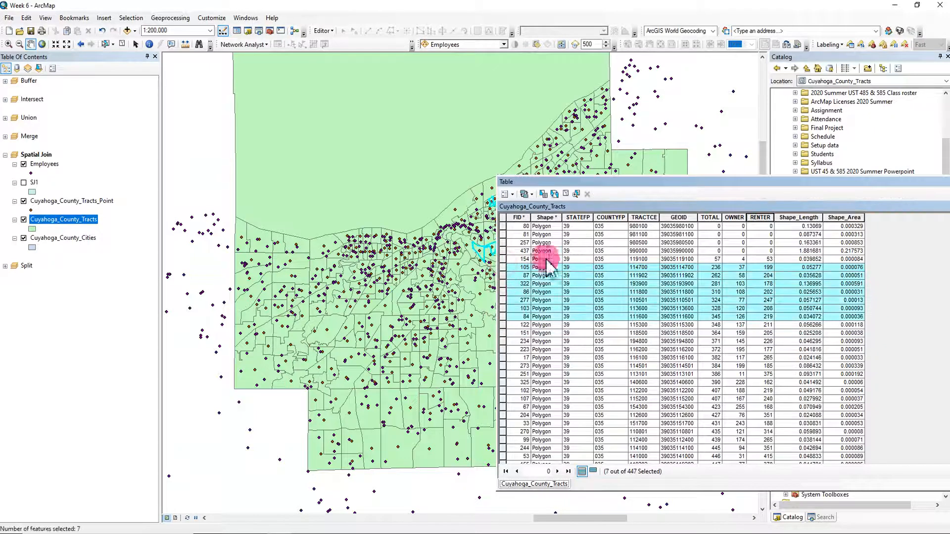
left_click_drag(619, 182, 551, 300)
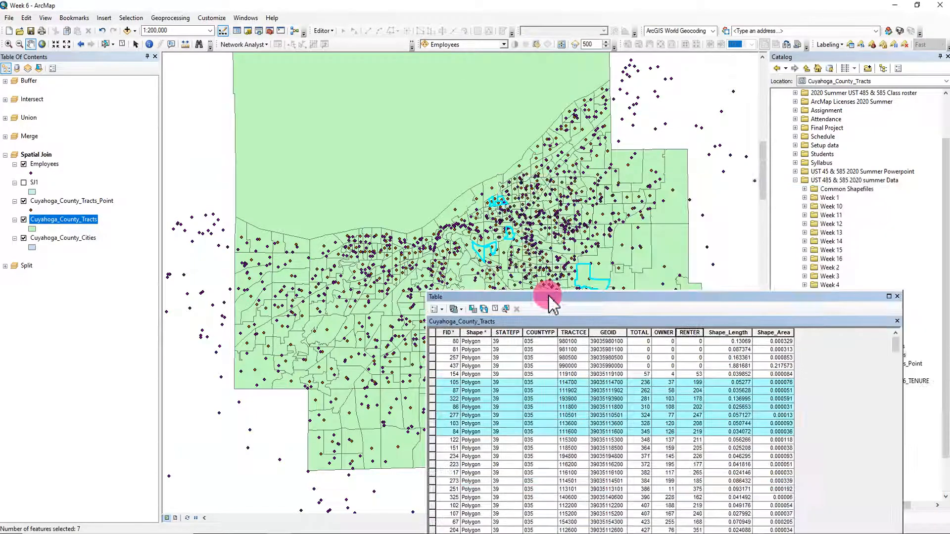
Inspect the tract record with FID 105 on its own, then close the table and clear the selection
left_click(433, 382)
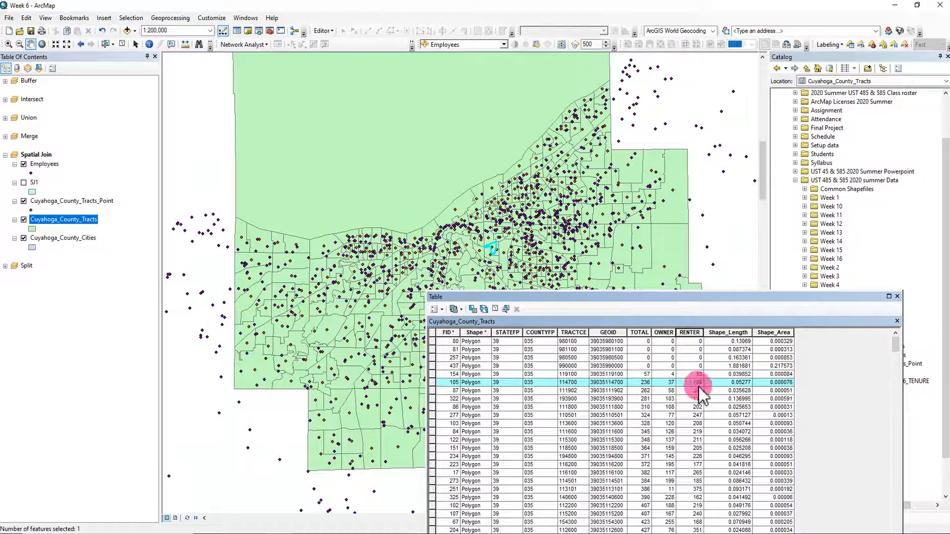
left_click_drag(651, 297, 577, 191)
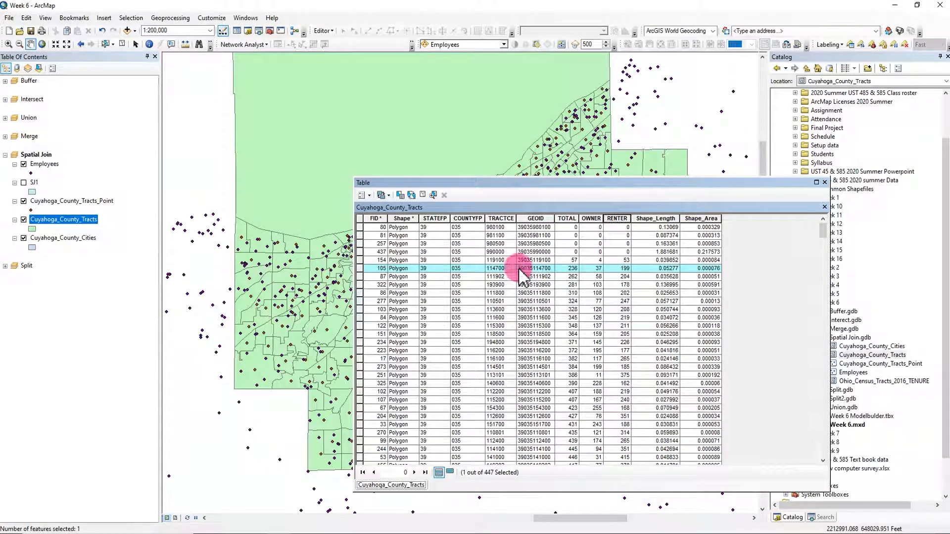
left_click(824, 182)
left_click(122, 44)
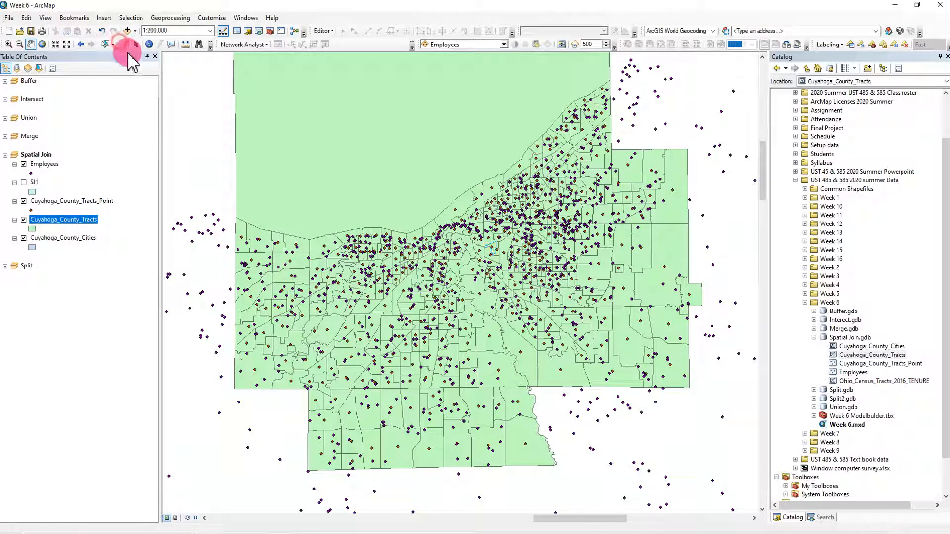
Hide the Cuyahoga_County_Tracts_Point and Employees layers
left_click(49, 239)
left_click(24, 201)
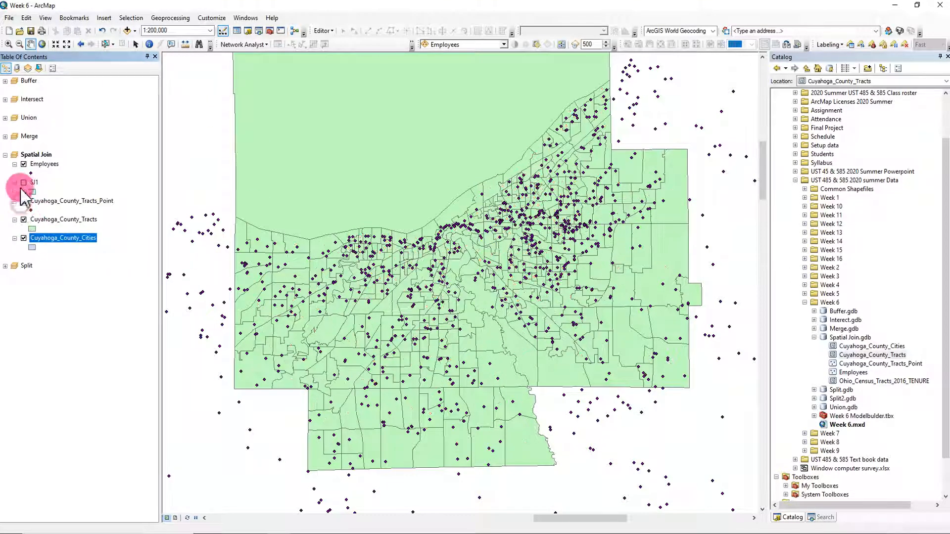
left_click(23, 164)
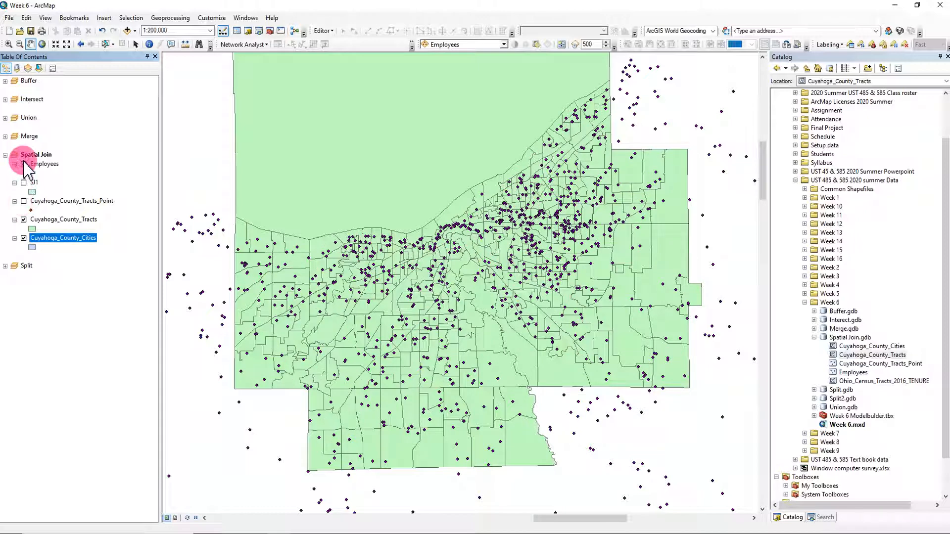
Give the Cuyahoga_County_Cities layer a Hollow symbol with outline width 2 and move it above Cuyahoga_County_Tracts
left_click(32, 247)
left_click(472, 225)
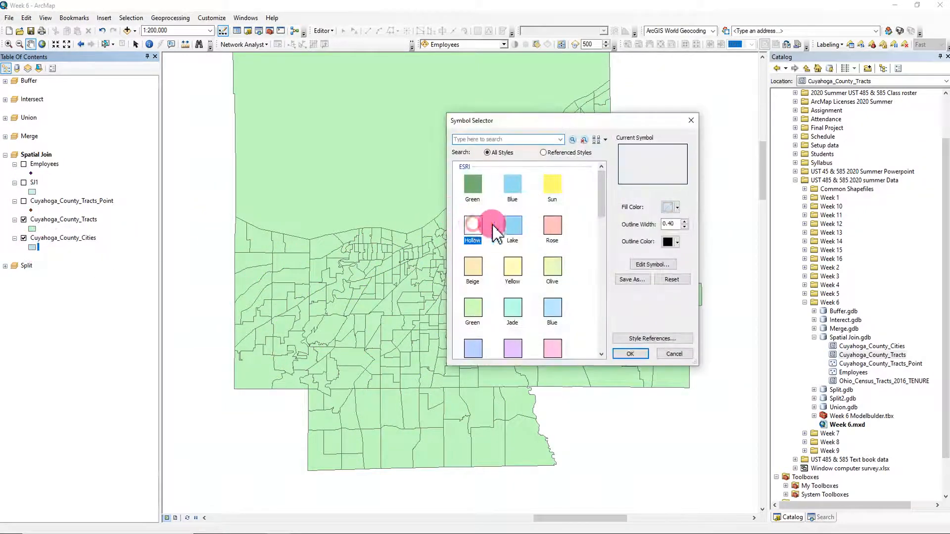
left_click(686, 221)
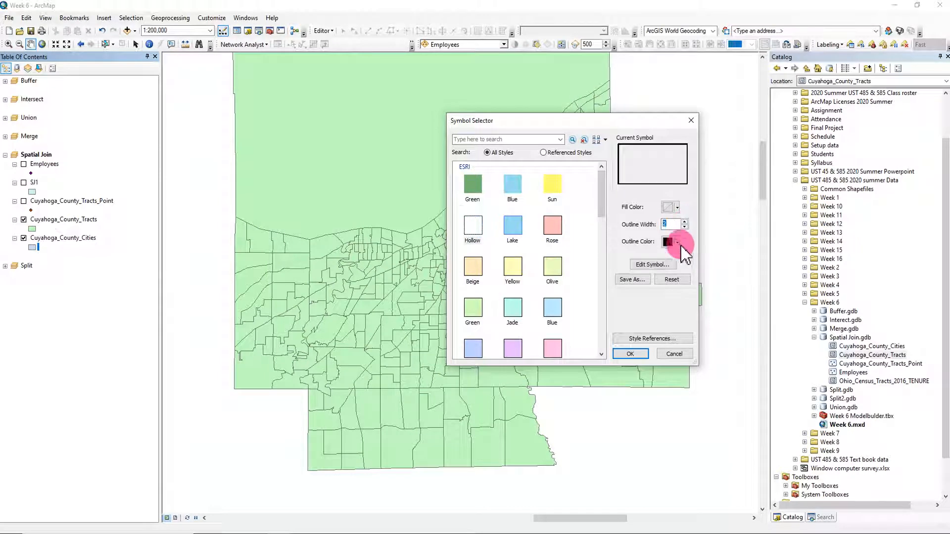
left_click(631, 353)
mouse_move(56, 242)
left_mouse_down()
mouse_move(36, 239)
mouse_move(38, 202)
mouse_move(43, 210)
left_mouse_up()
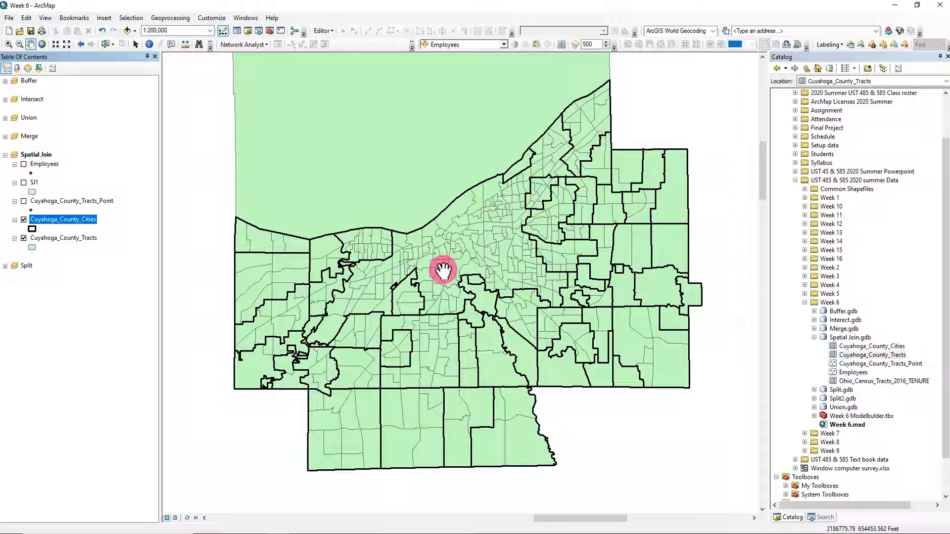
left_click(117, 303)
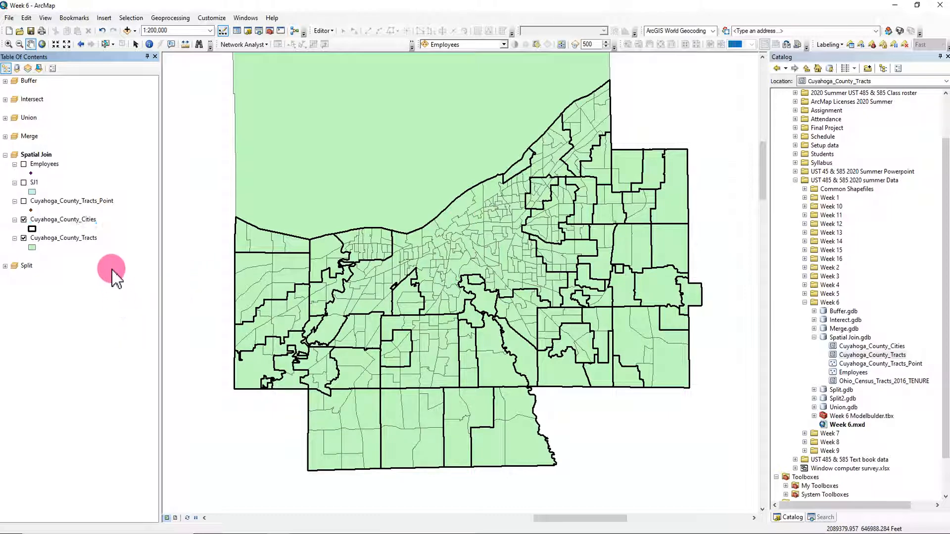
Review the TOTAL and RENTER fields in the Cuyahoga_County_Tracts attribute table, then close the table
right_click(90, 238)
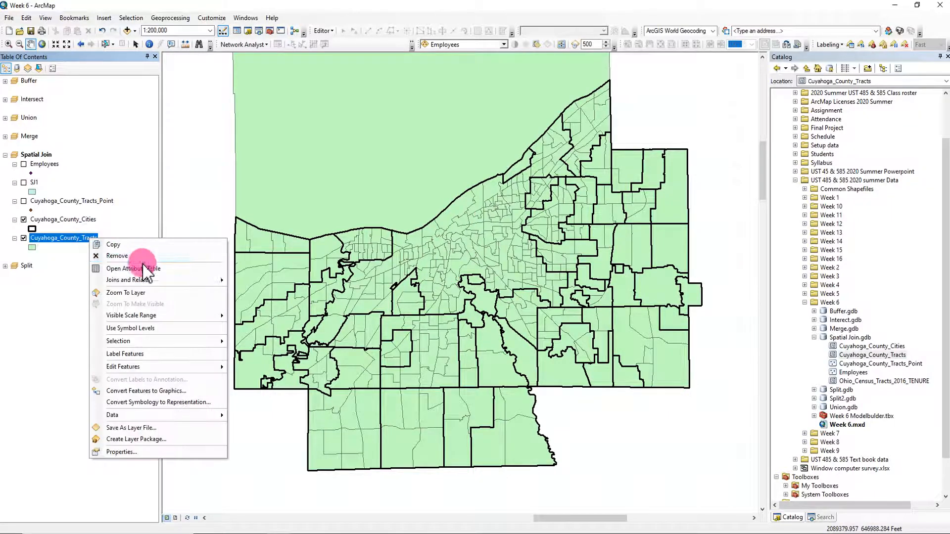
left_click(147, 269)
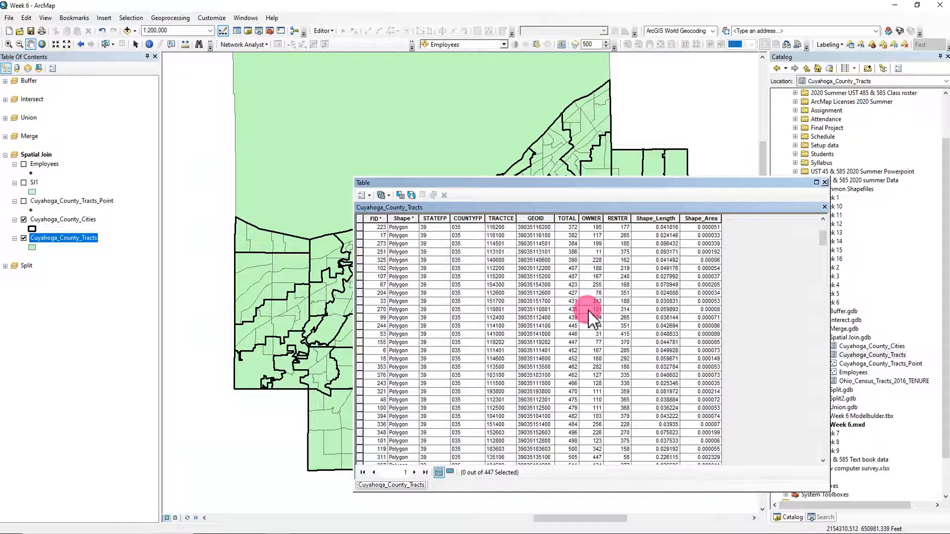
left_click(567, 218)
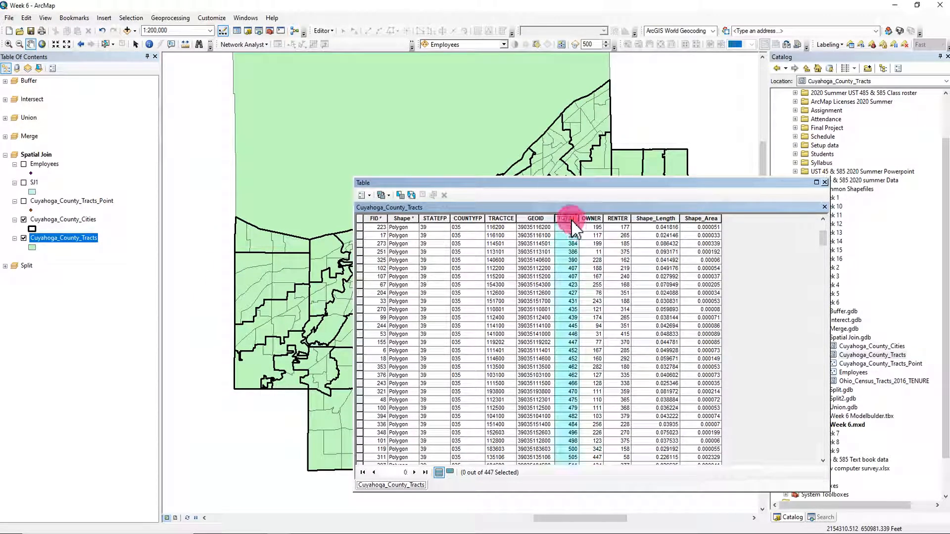
left_click(619, 218)
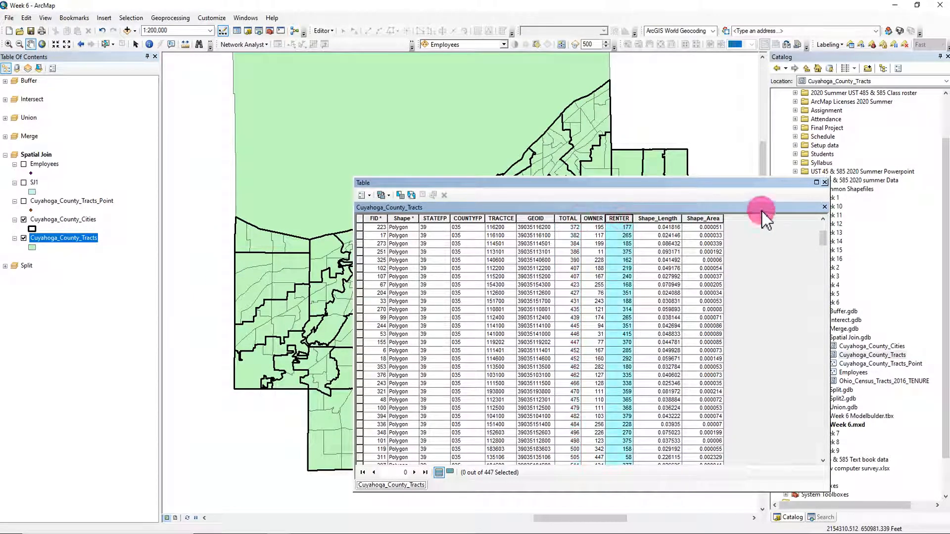
left_click(824, 183)
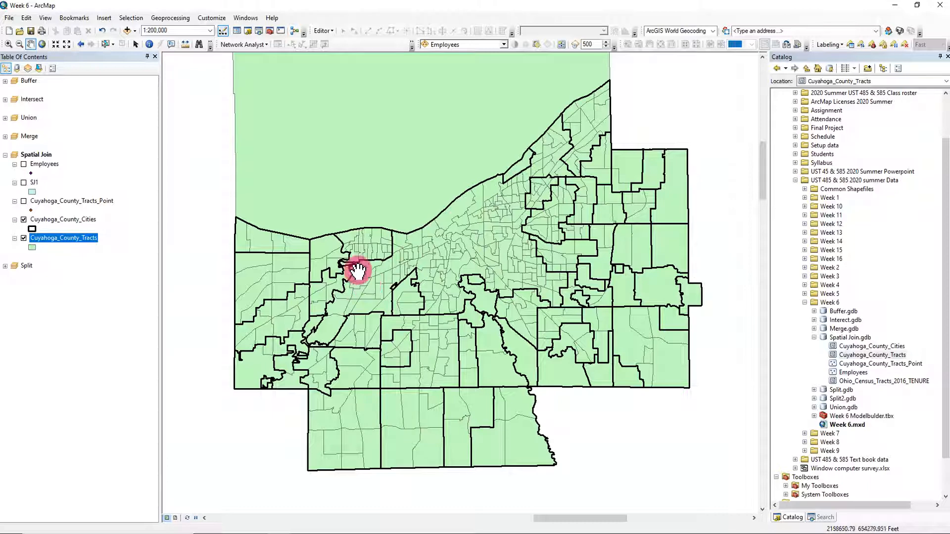
Select the Cuyahoga_County_Tracts records from FID 154 through FID 84 and close the table to see them on the map
right_click(74, 238)
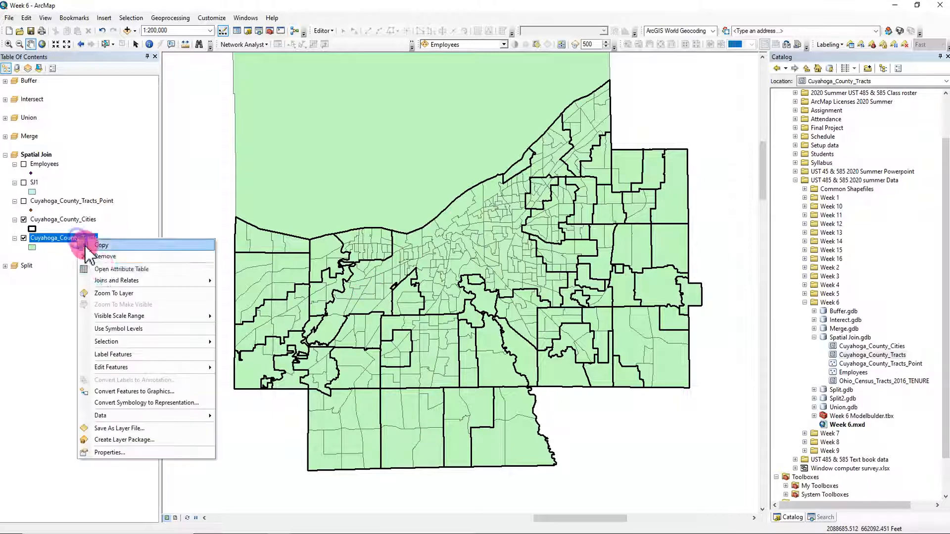
left_click(110, 273)
left_click_drag(360, 260, 363, 320)
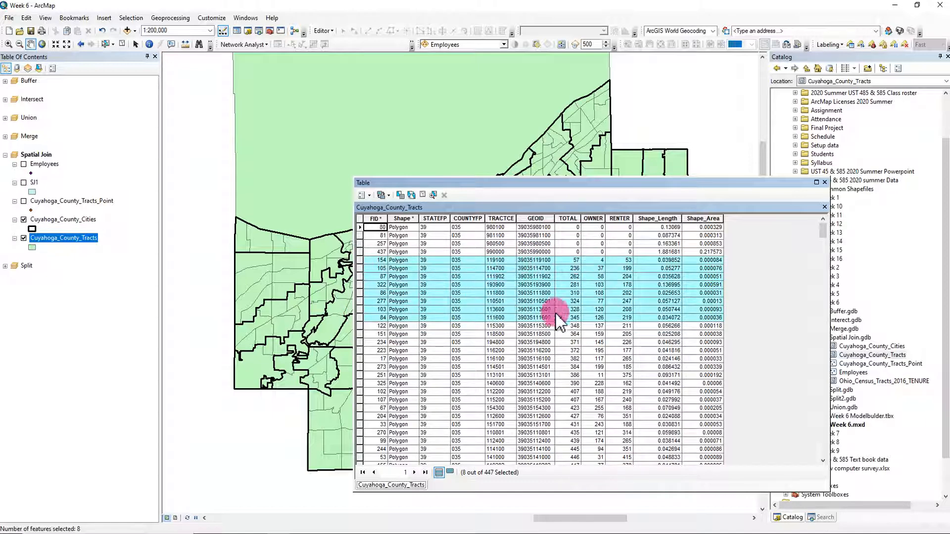
left_click(825, 182)
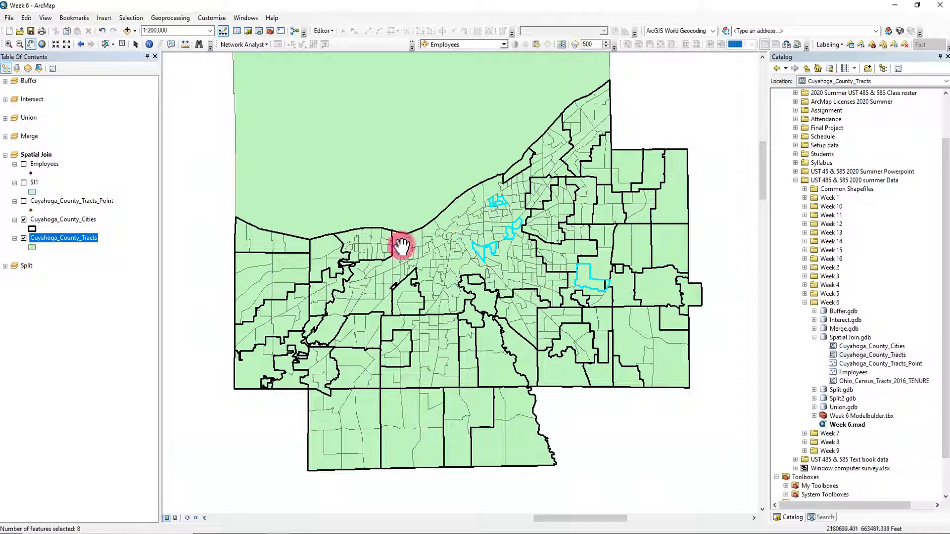
Clear the record selection in the Cuyahoga_County_Tracts attribute table and close the table
right_click(93, 250)
left_click(142, 271)
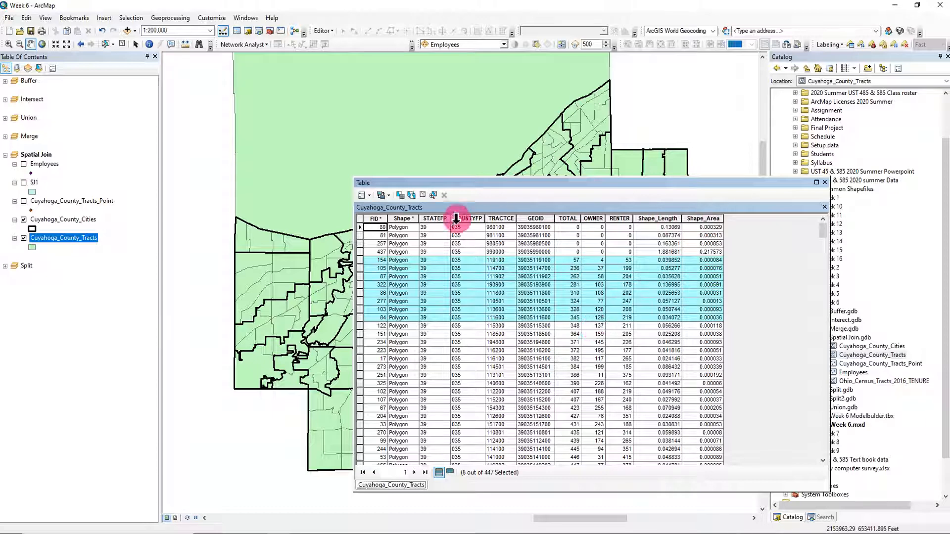
left_click(422, 195)
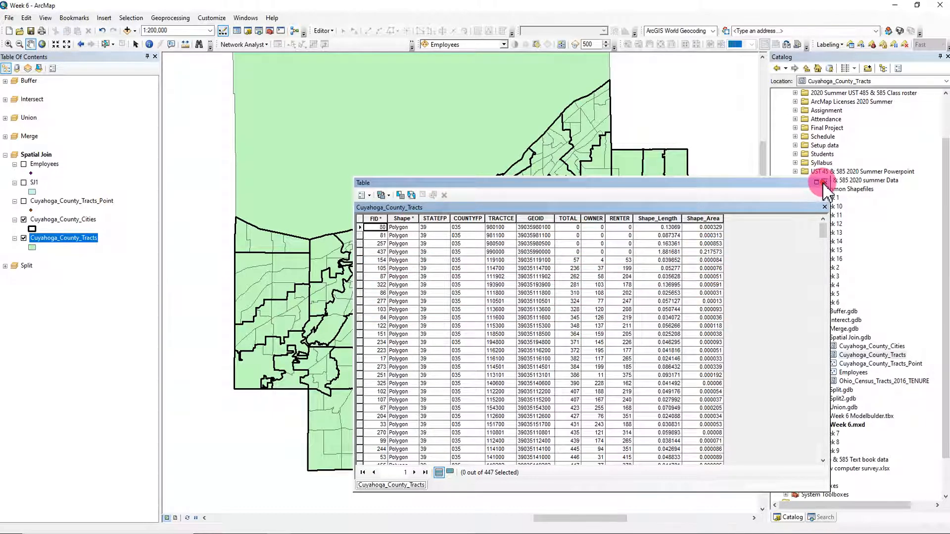
left_click(824, 183)
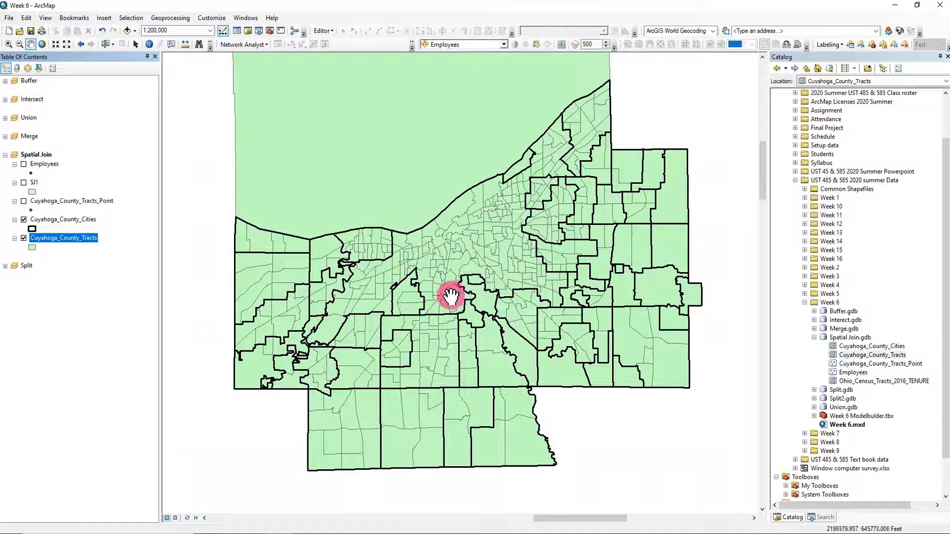
left_click(133, 310)
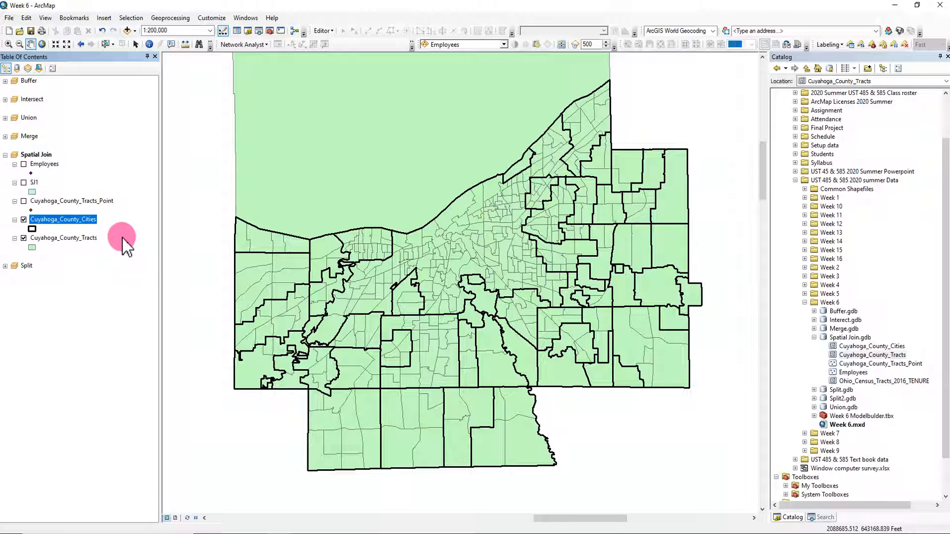
left_click(82, 239, "ctrl")
left_click(81, 240)
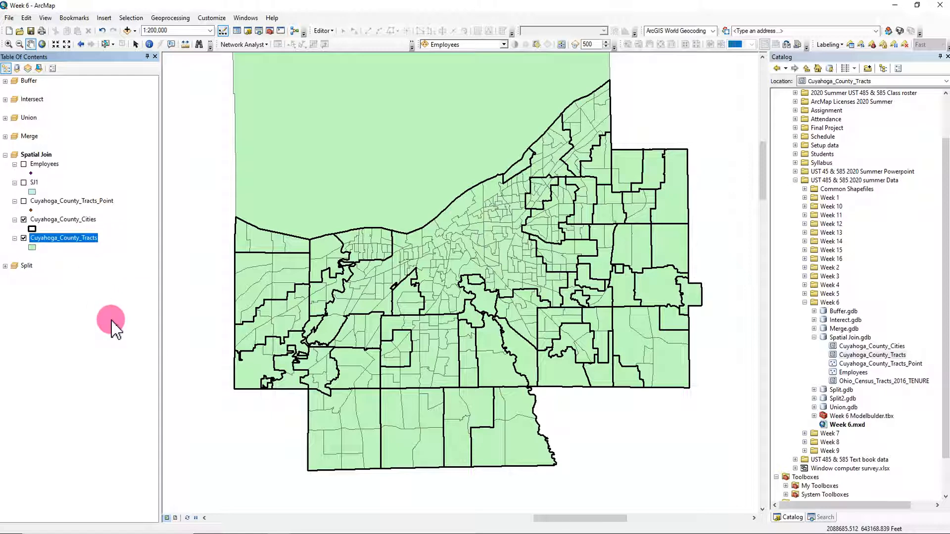
left_click_drag(93, 242, 85, 221)
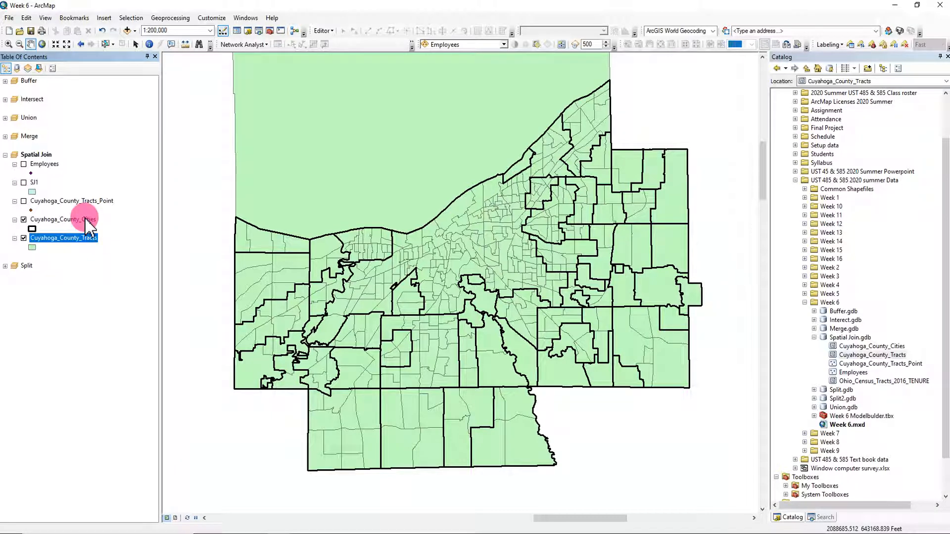
Set up a spatial-location join of Cuyahoga_County_Tracts to the Cuyahoga_County_Cities layer, summarizing the numeric attributes by Sum
right_click(86, 221)
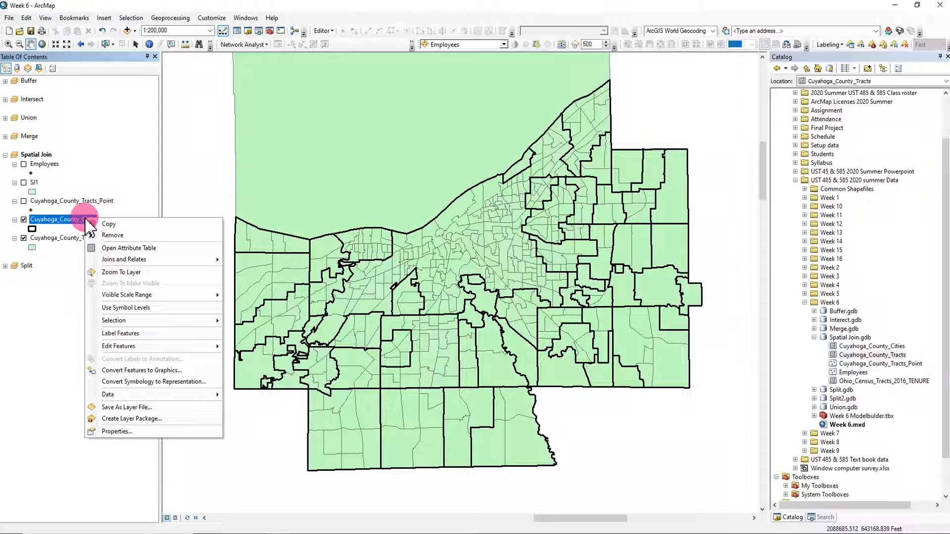
left_click(125, 261)
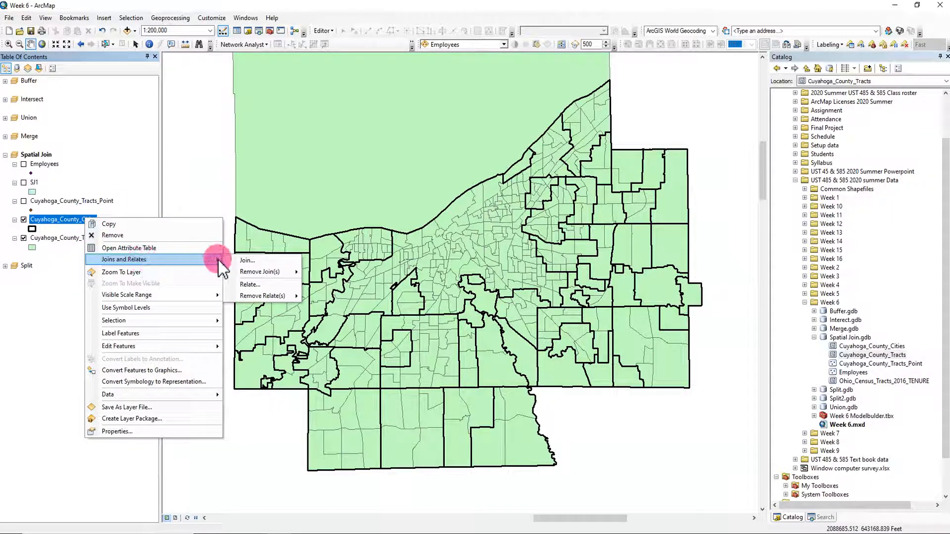
left_click(239, 261)
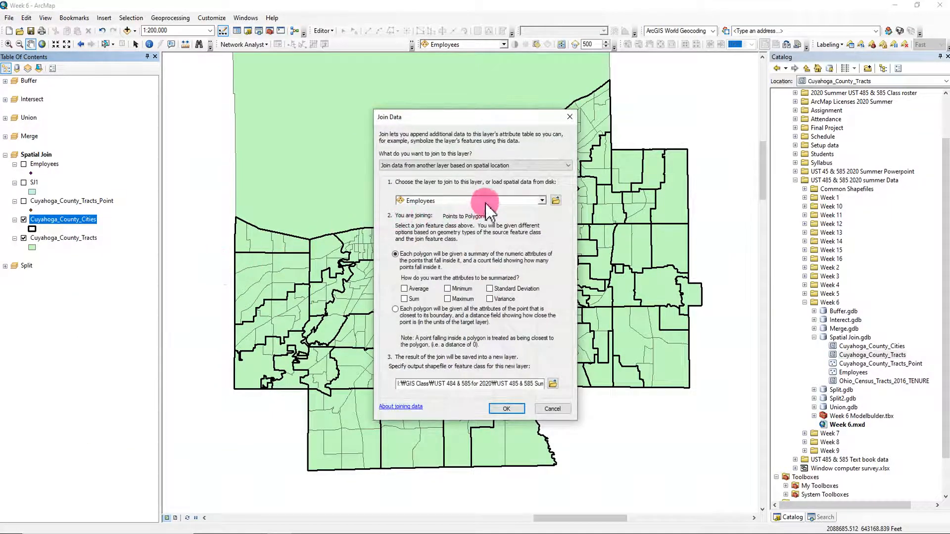
left_click(542, 200)
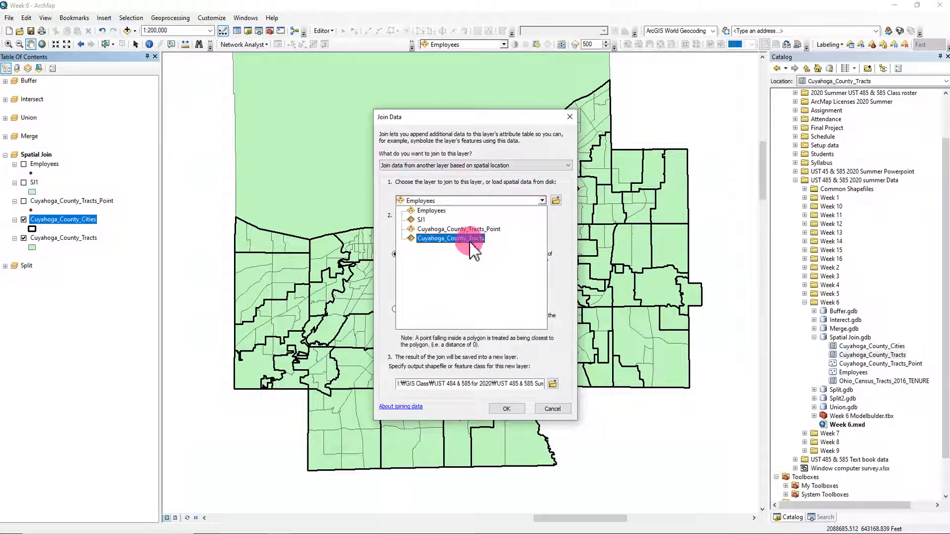
left_click(439, 239)
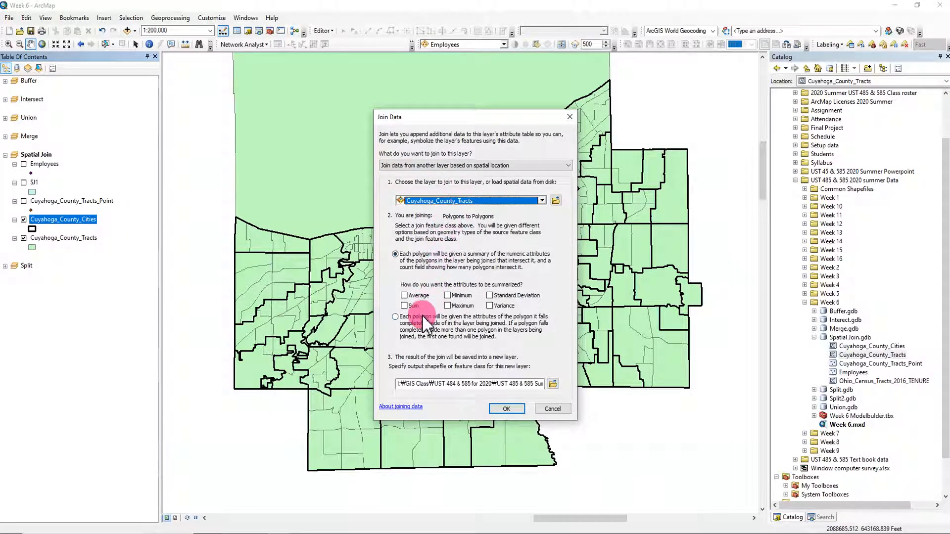
left_click(405, 306)
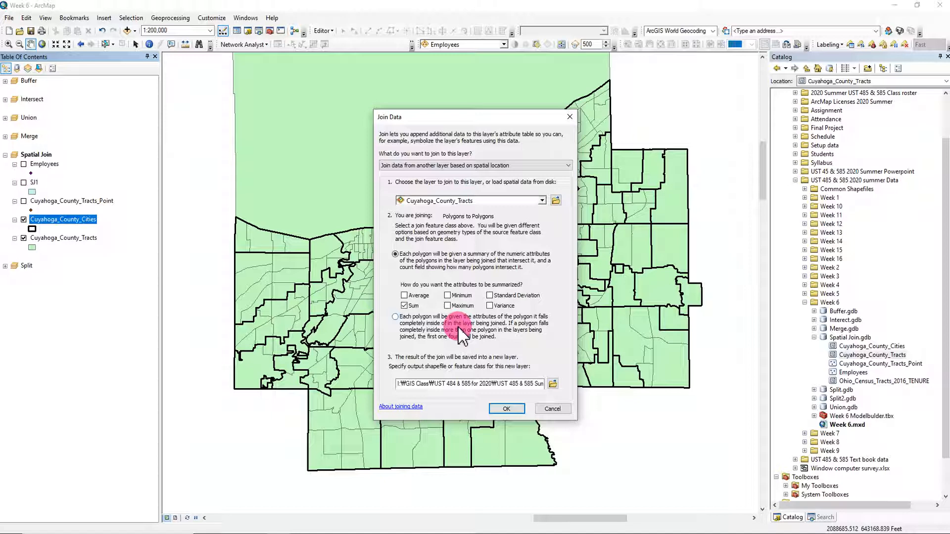
Name the join output SJ2 in Spatial Join.gdb and run the spatial join
left_click(553, 384)
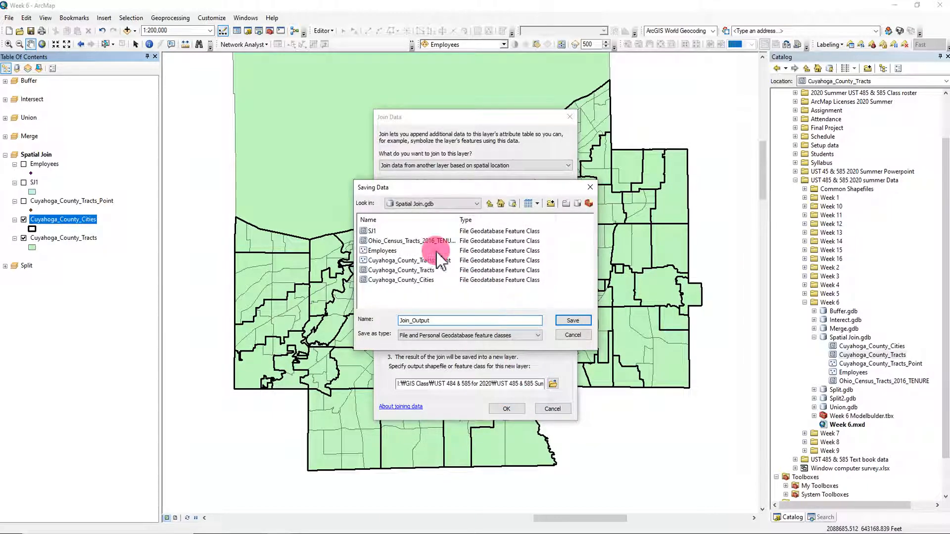
left_click(372, 231)
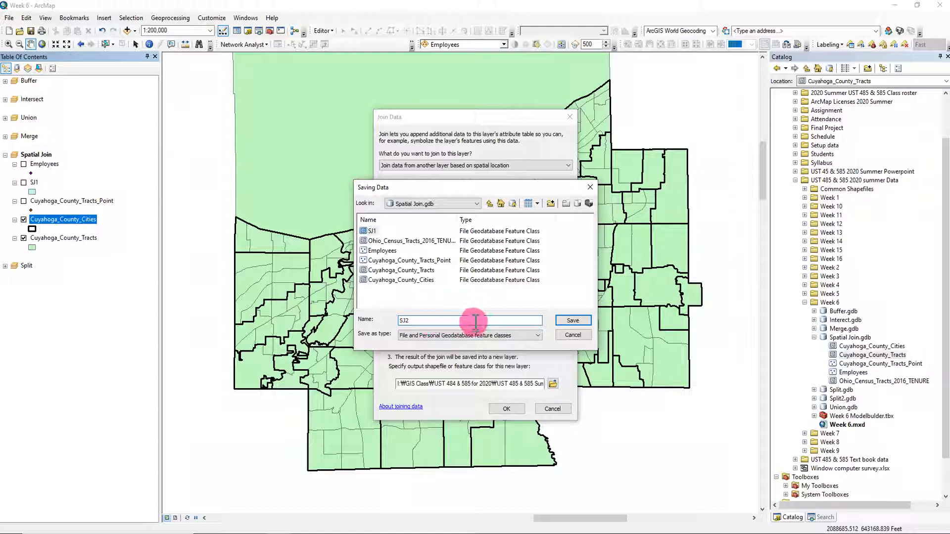
left_click(572, 320)
left_click(505, 410)
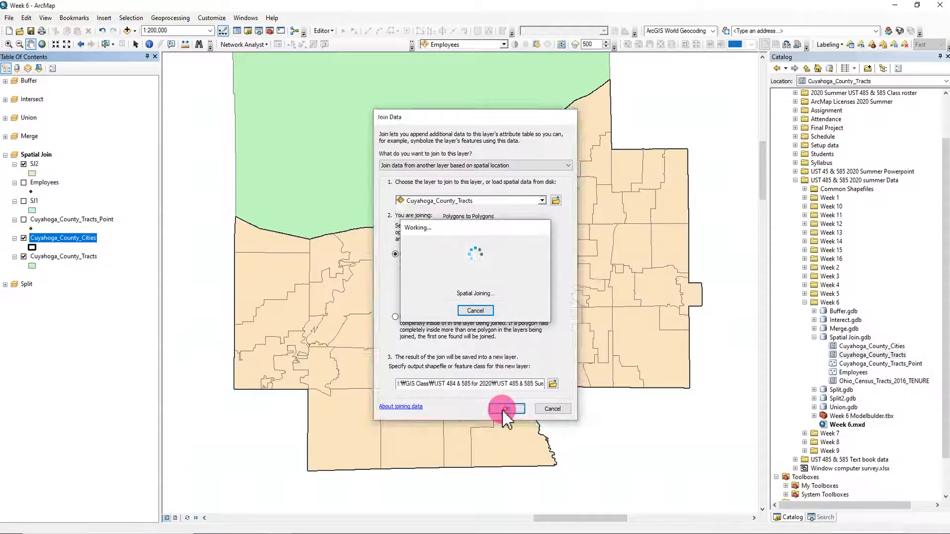
Open the SJ2 attribute table, move it over the map and widen its window slightly
right_click(34, 165)
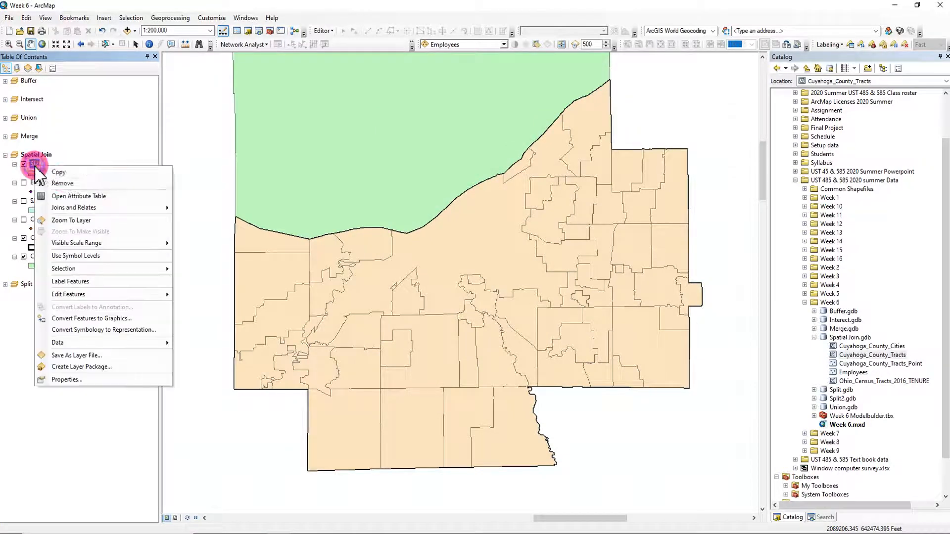
left_click(95, 194)
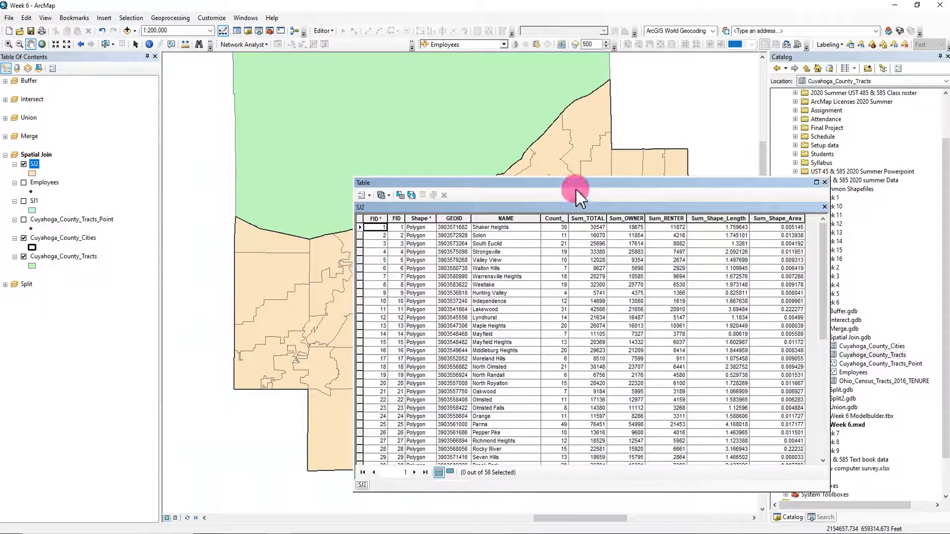
left_click_drag(509, 182, 278, 142)
left_click(600, 208)
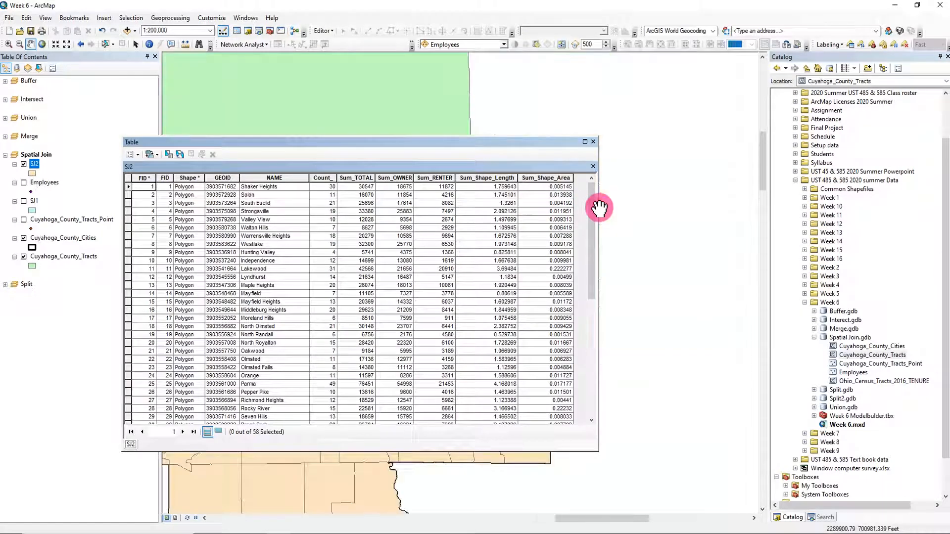
left_click_drag(598, 208, 625, 208)
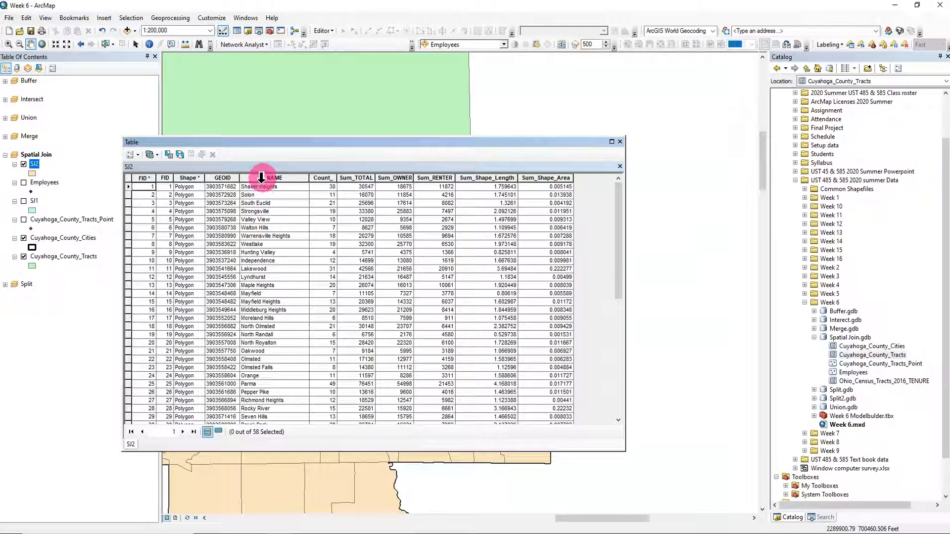
Sort the SJ2 records by NAME in ascending order
left_click(258, 180)
right_click(276, 180)
left_click(289, 185)
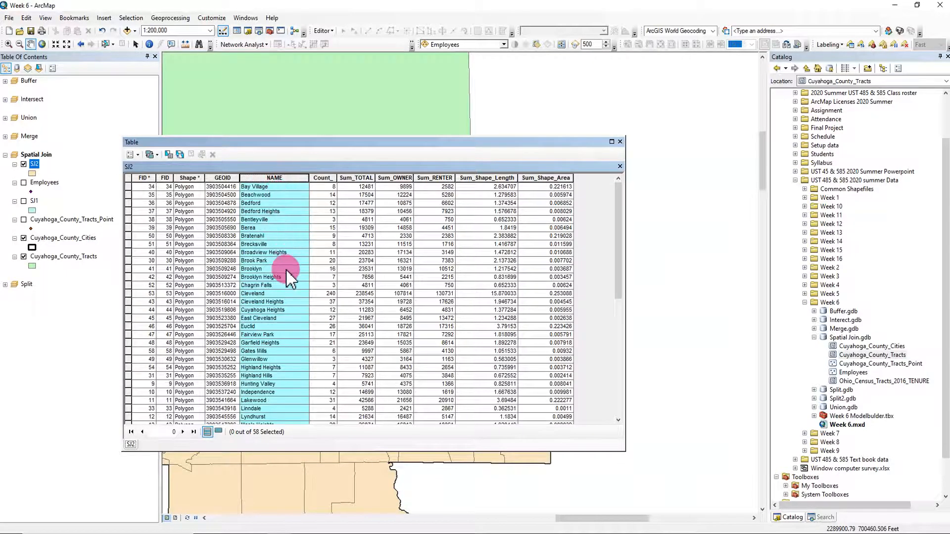
Examine the Sum_TOTAL, Sum_OWNER and Sum_RENTER fields for the cities in the SJ2 table
left_click(364, 188)
left_click(361, 180)
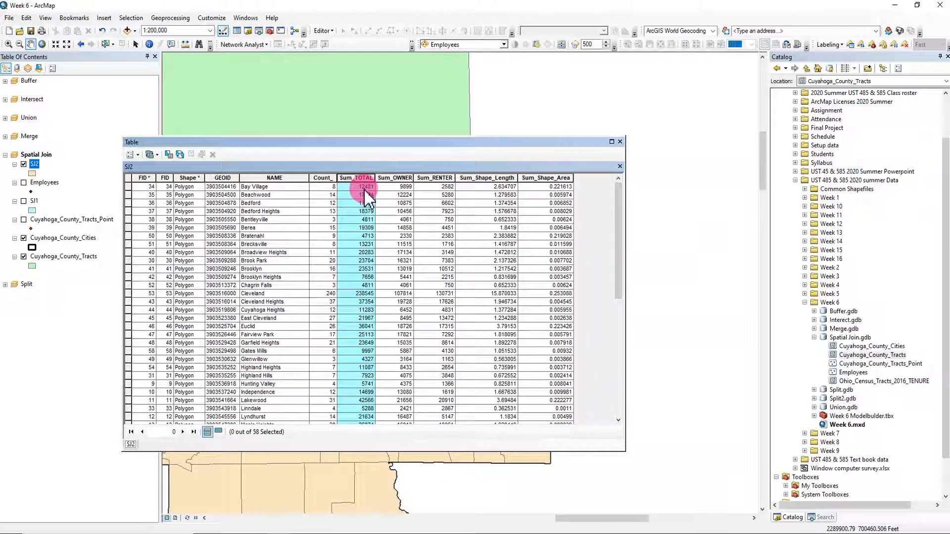
left_click(371, 187)
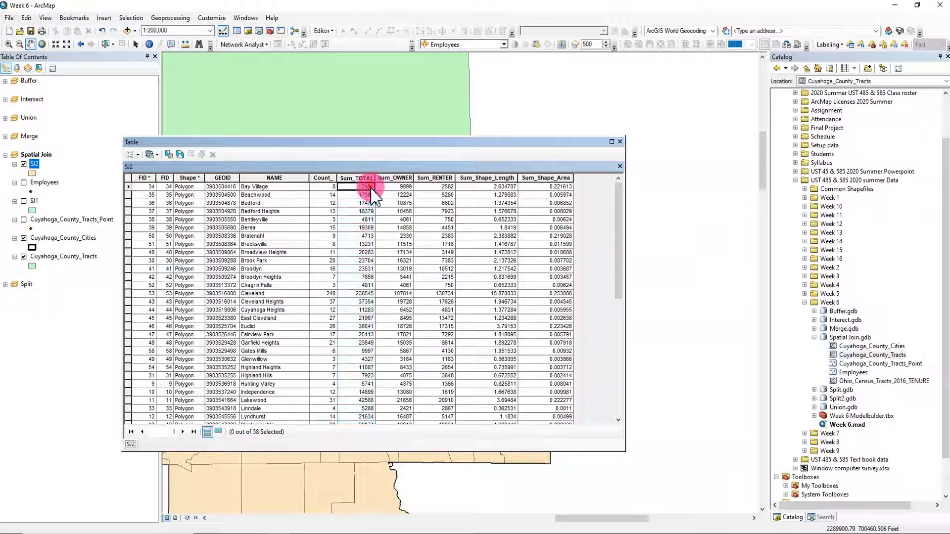
left_click(432, 194)
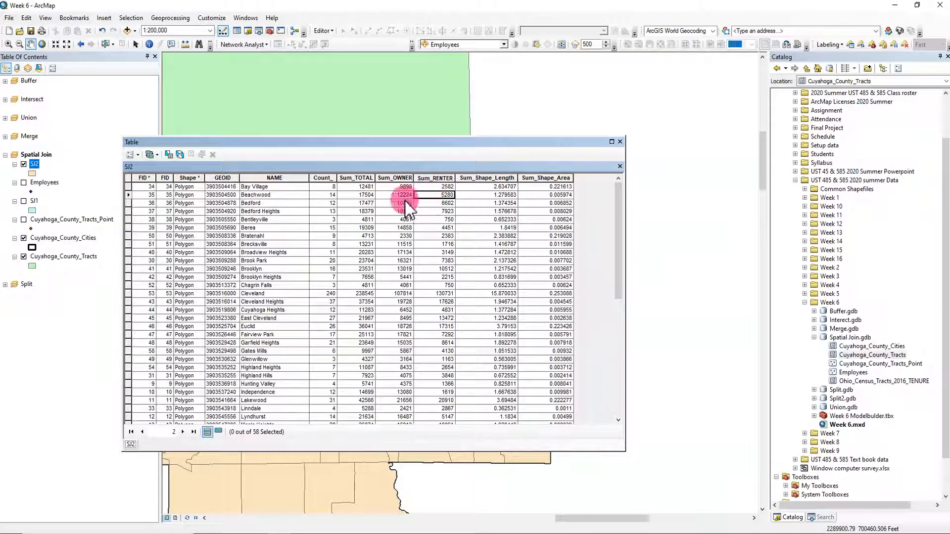
left_click(365, 178)
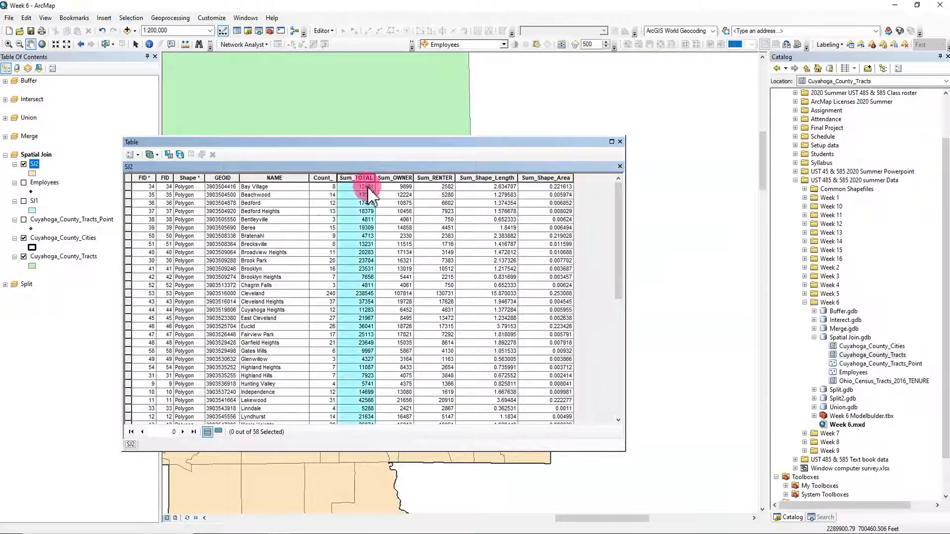
left_click(395, 179)
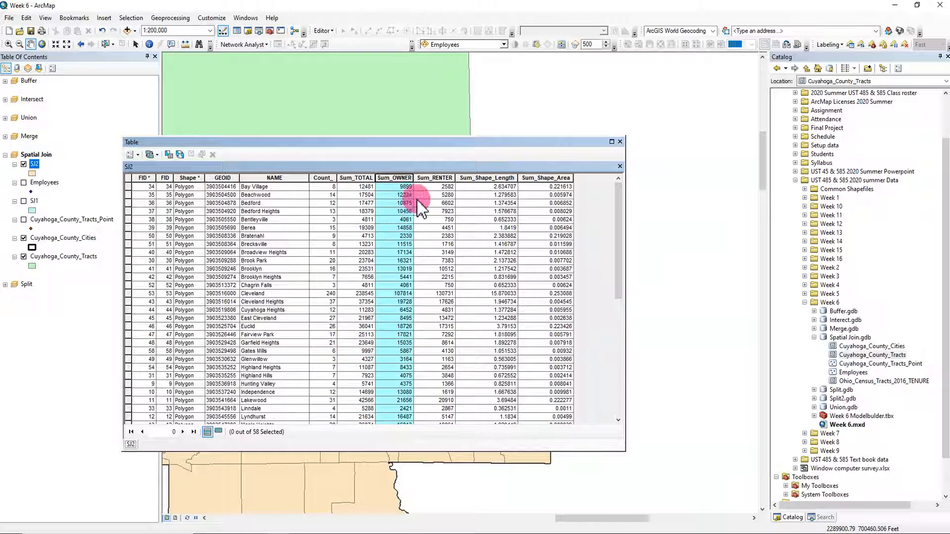
left_click(434, 178)
Select the Bay Village record in the SJ2 table and look through the city records below it
left_click(292, 189)
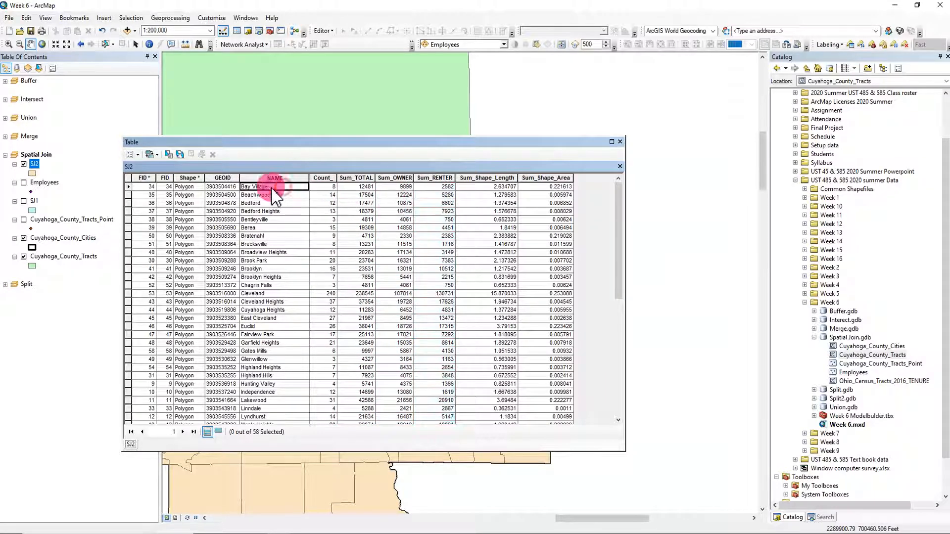
left_click(128, 187)
scroll(421, 295, "down", 5)
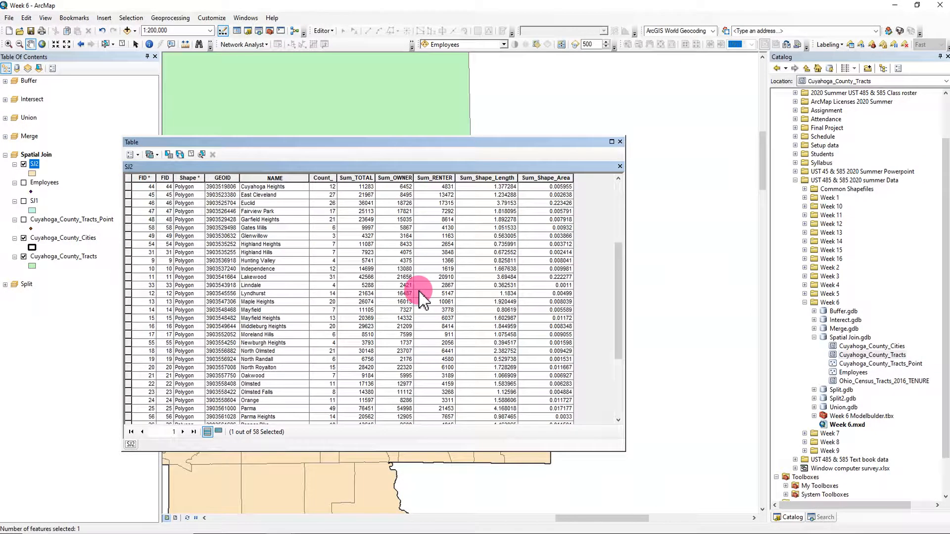
Examine the Count_ field for the cities in the SJ2 table, starting with Bay Village and the records below it
scroll(421, 295, "up", 5)
left_click(331, 177)
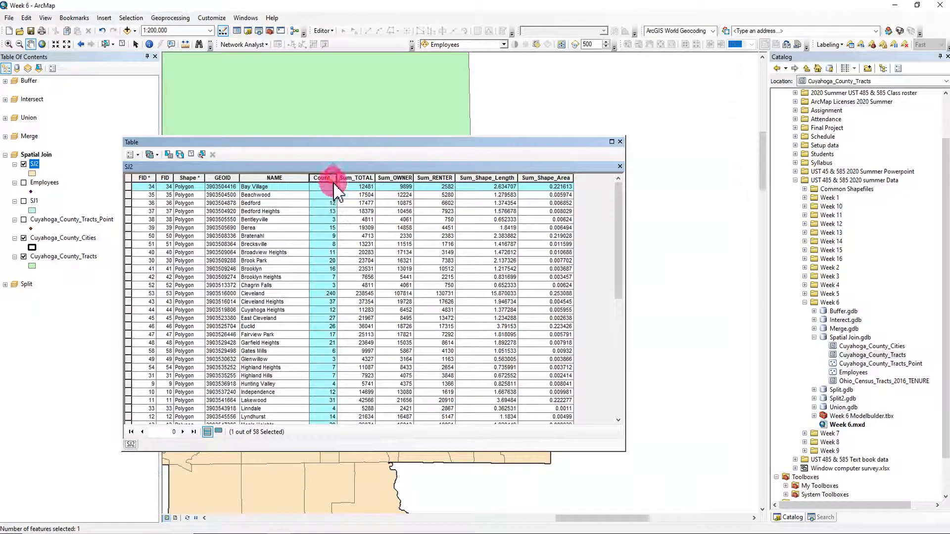
left_click(332, 188)
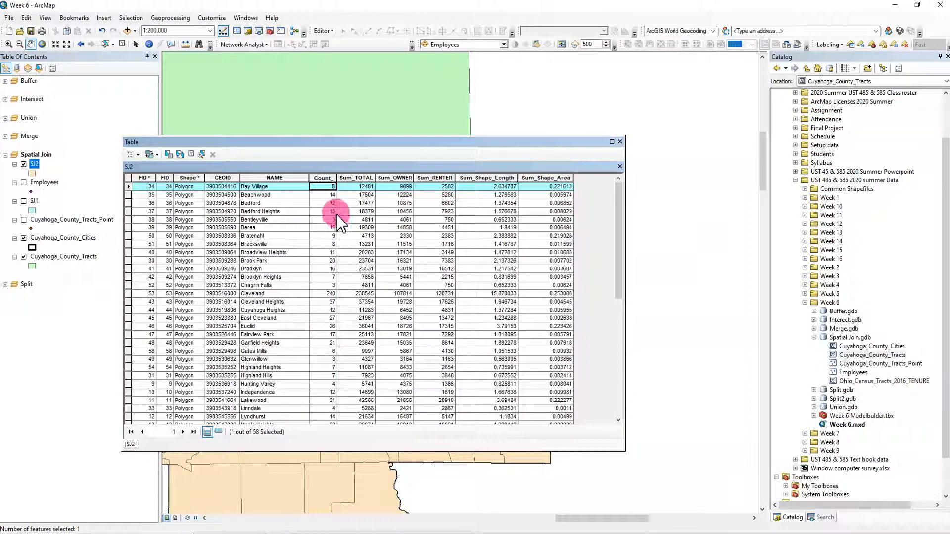
left_click(329, 194)
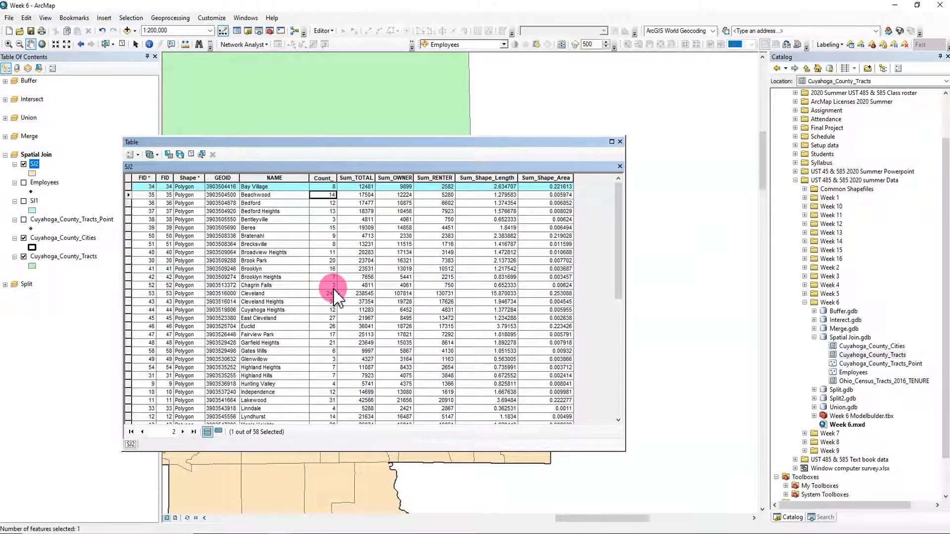
left_click(329, 203)
left_click(329, 211)
left_click(336, 221)
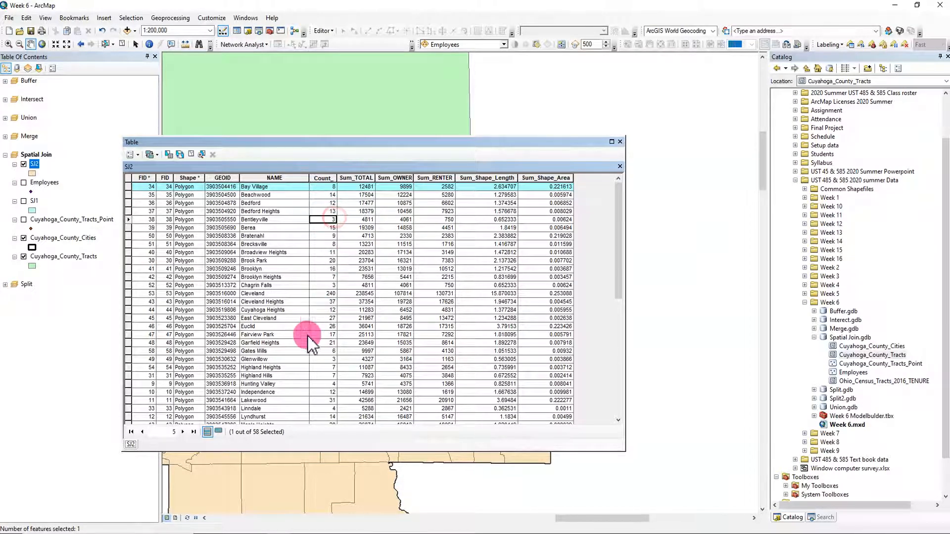
scroll(321, 374, "down", 10)
scroll(323, 375, "up", 10)
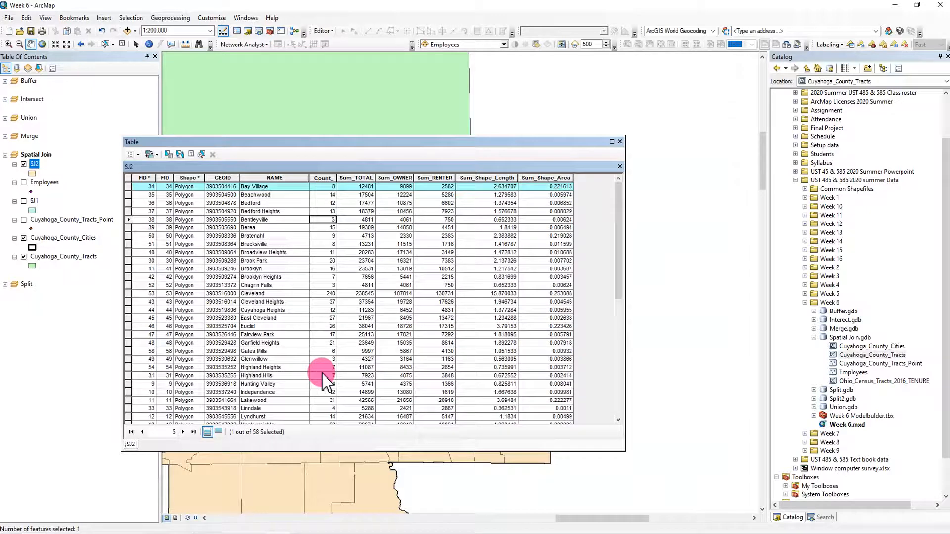
left_click(324, 178)
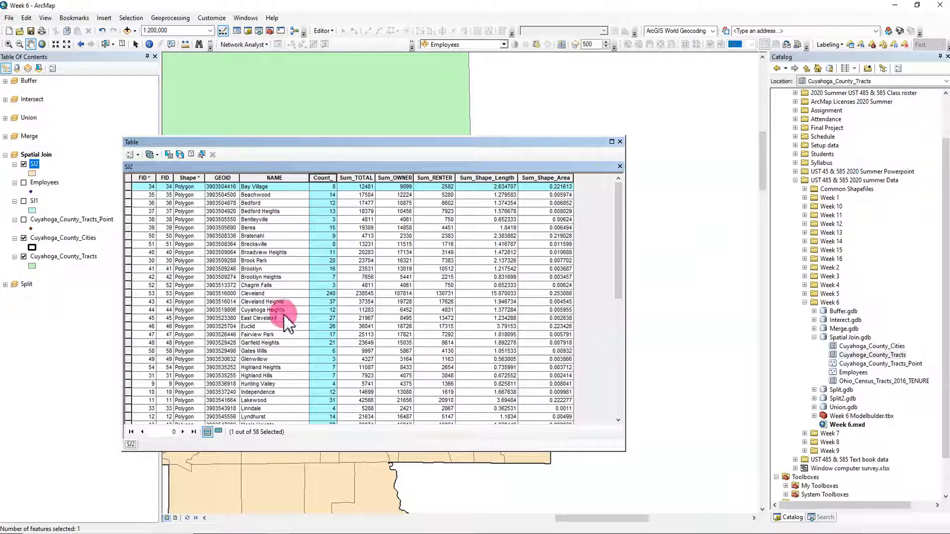
Clear the record selection in the SJ2 table and close the table
left_click(191, 155)
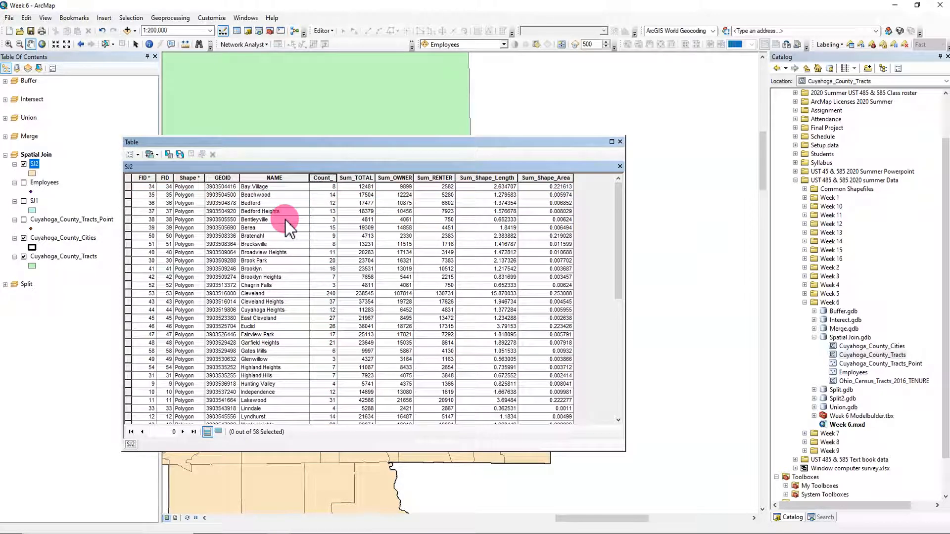
left_click(620, 142)
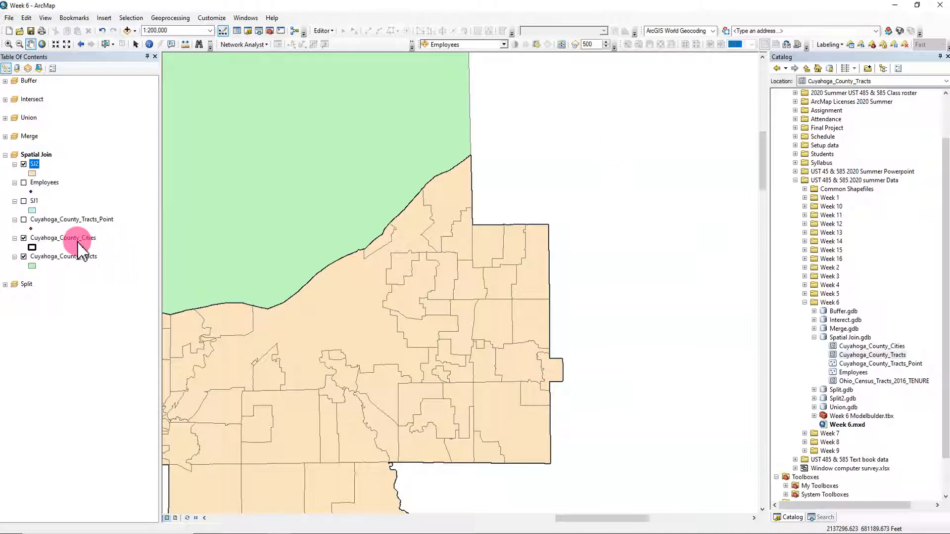
left_click_drag(335, 263, 527, 246)
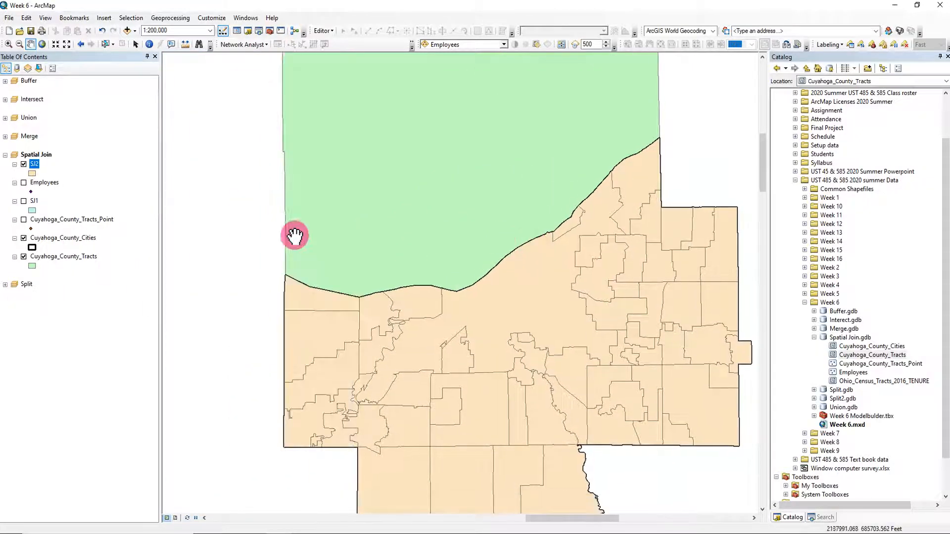
right_click(81, 241)
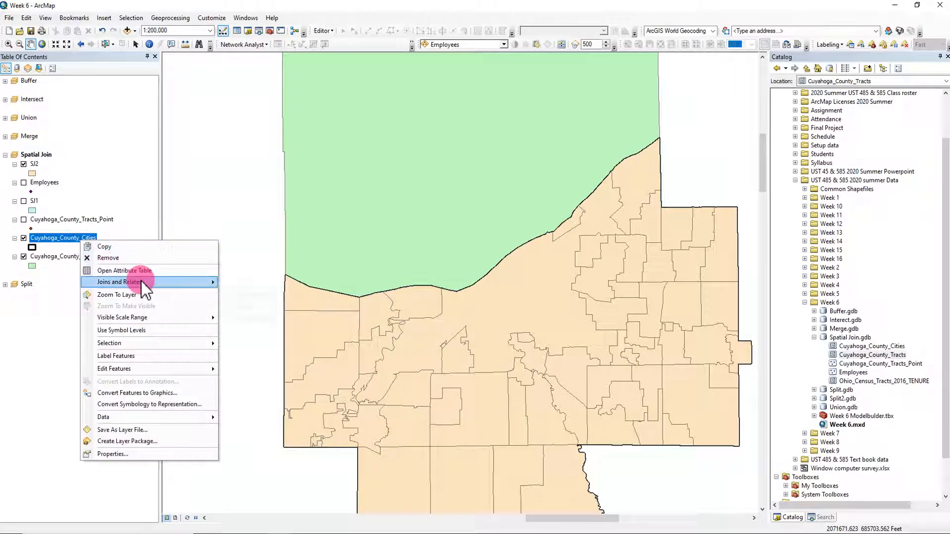
mouse_move(186, 282)
left_click(246, 284)
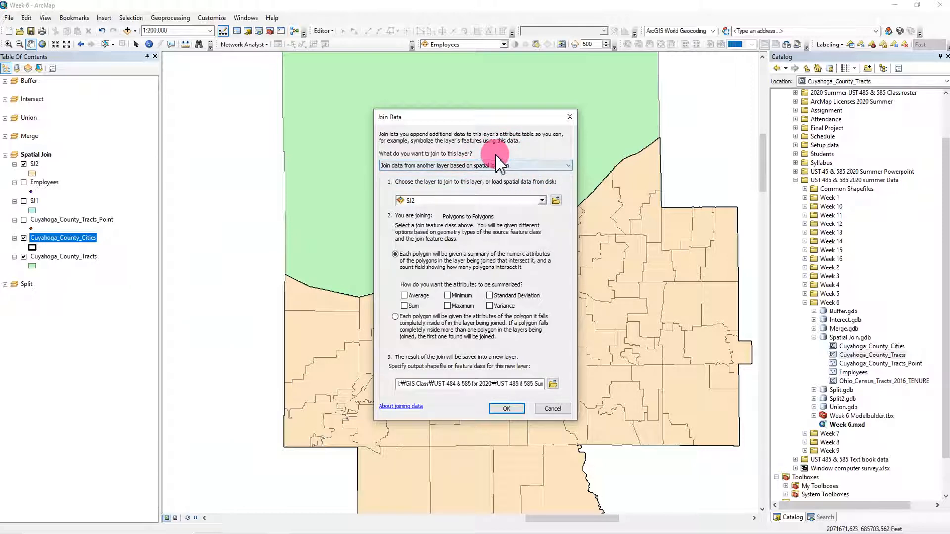
left_click(541, 200)
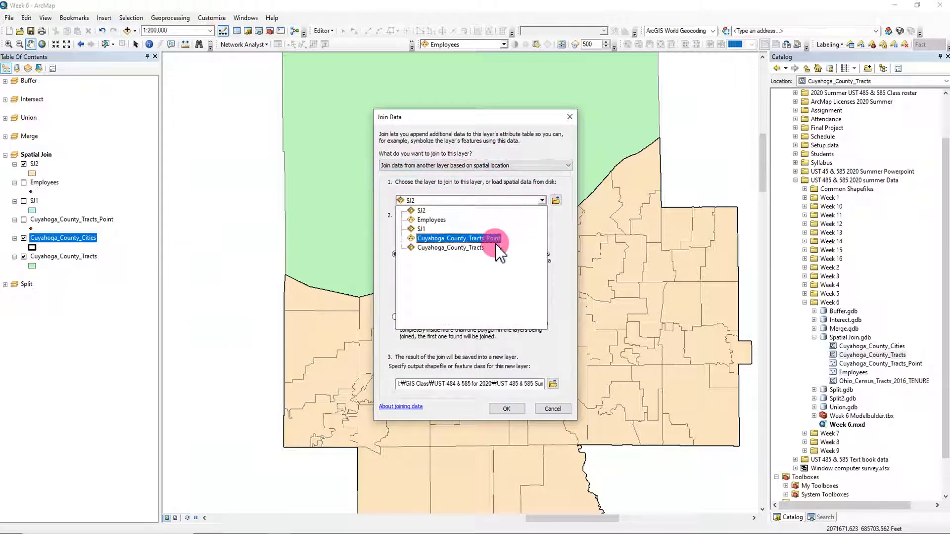
left_click(444, 250)
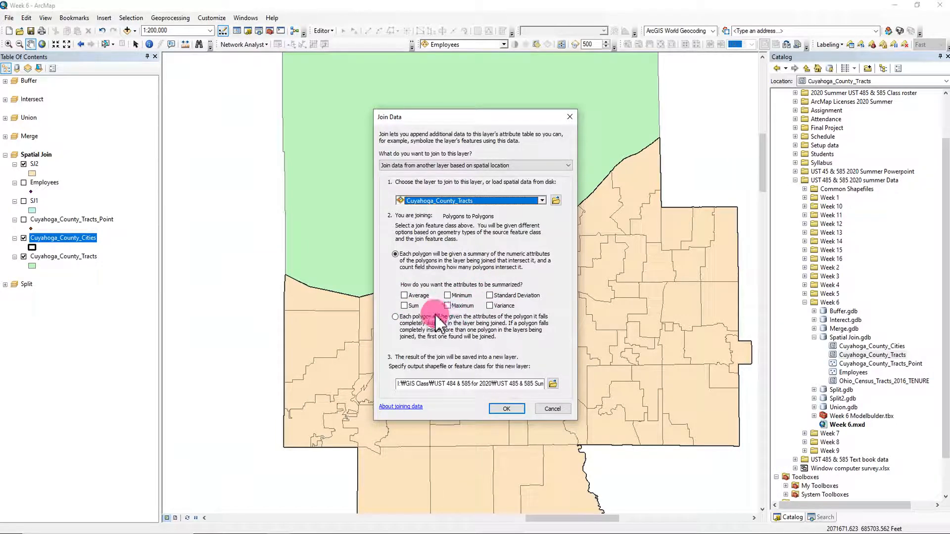
left_click(409, 306)
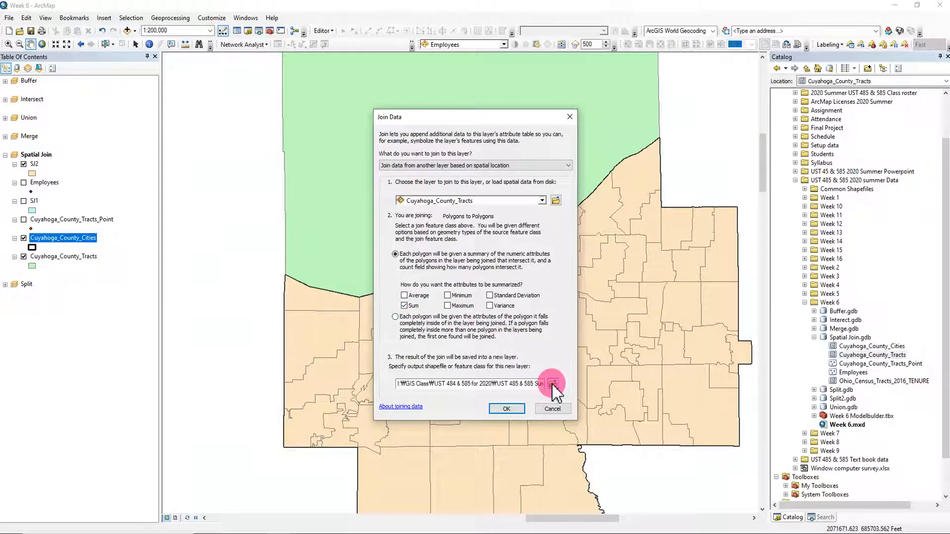
left_click(507, 409)
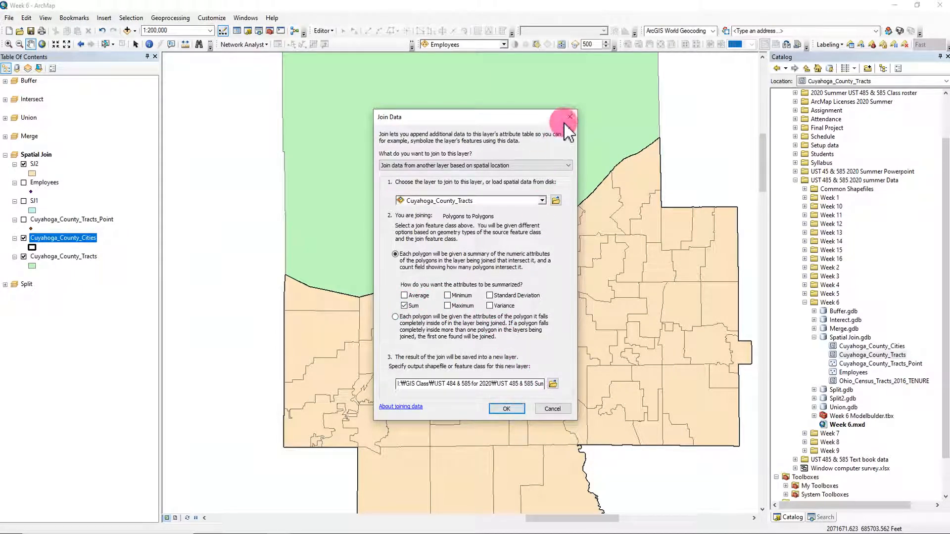
Reopen the SJ2 attribute table, look through its summarized fields for the cities, and close it
right_click(33, 165)
left_click(67, 195)
scroll(473, 292, "down", 2)
scroll(473, 292, "up", 9)
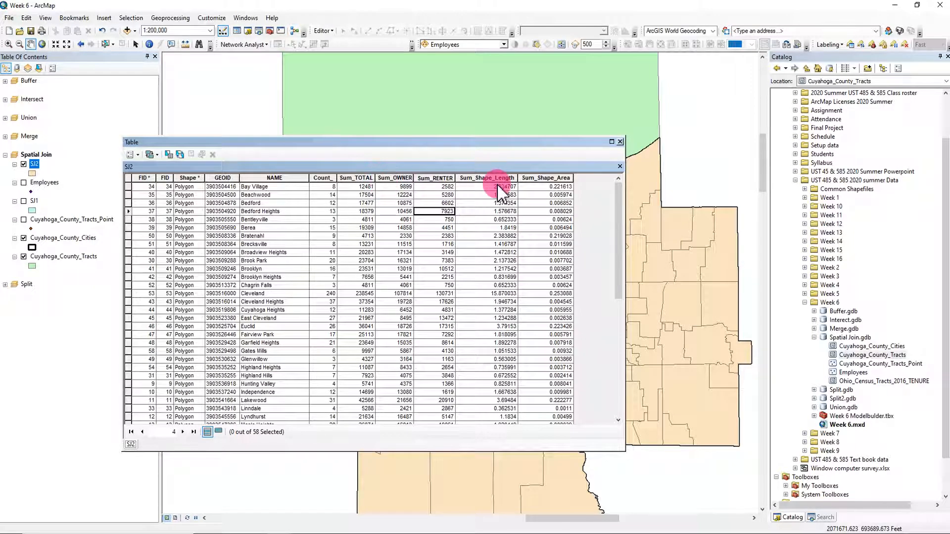
left_click(620, 142)
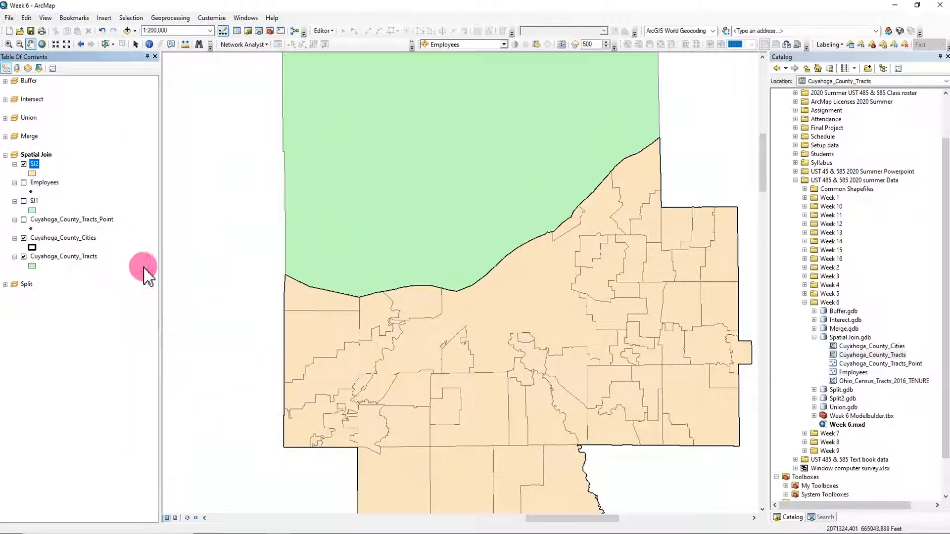
Hide the SJ2 layer to expose the tract and city boundaries, and select the Cuyahoga_County_Tracts layer
left_click(23, 164)
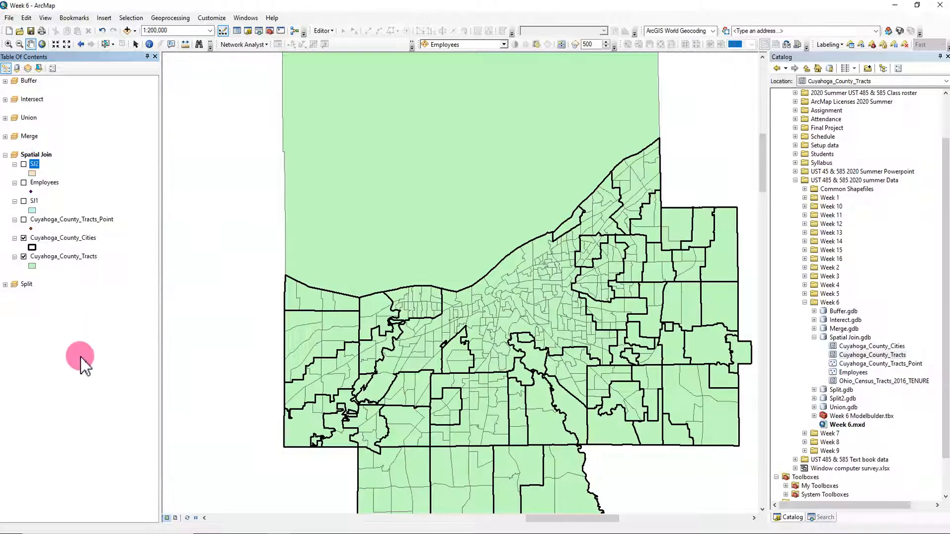
left_click_drag(361, 349, 311, 304)
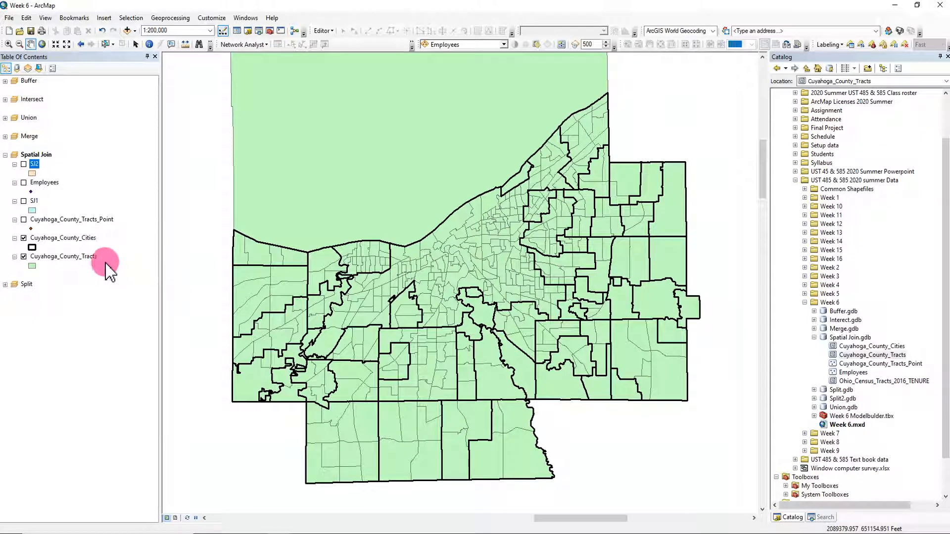
left_click(86, 258)
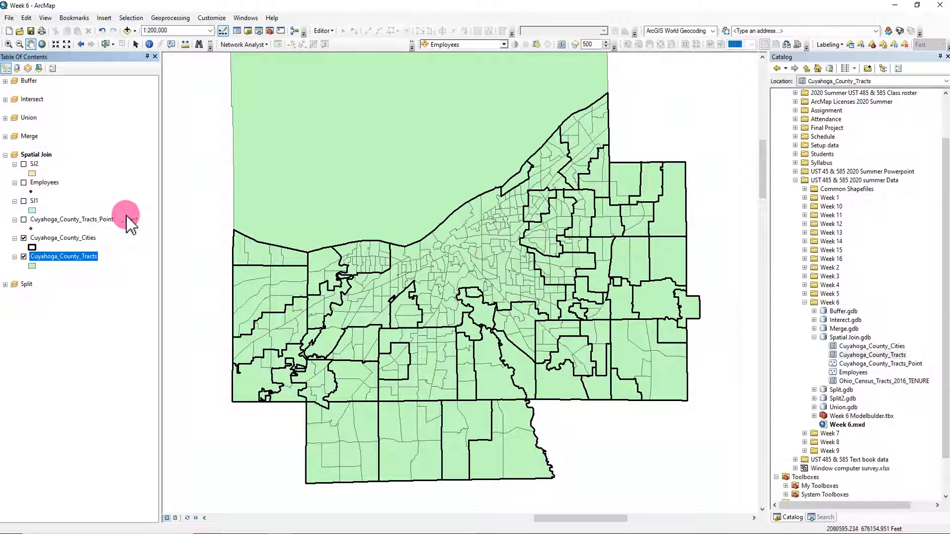
Open the Feature To Point tool from the tool search and set Cuyahoga_County_Tracts as its input features
left_click(823, 518)
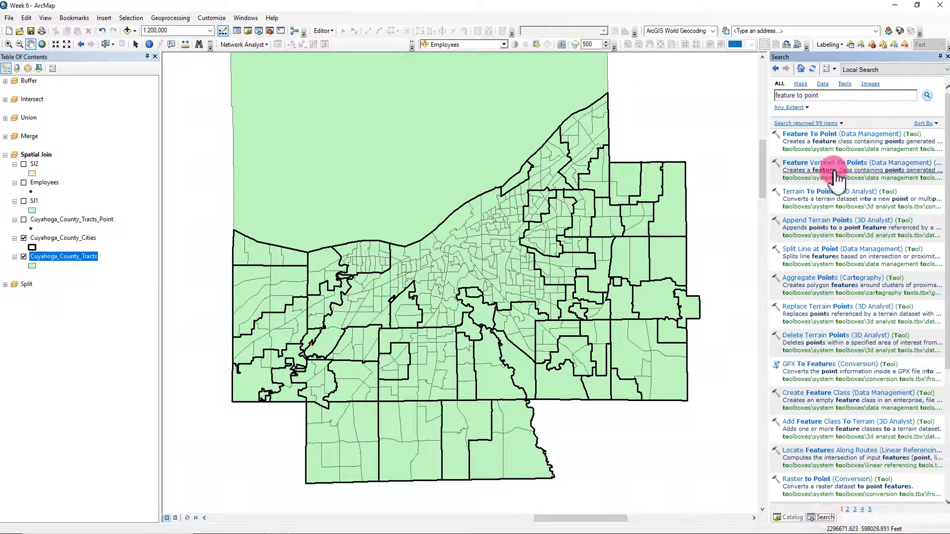
left_click(836, 96)
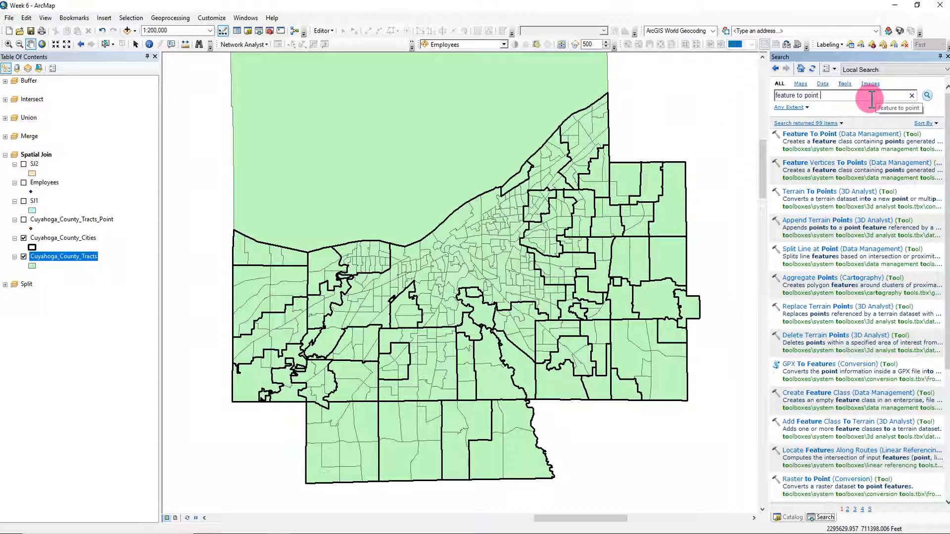
left_click(822, 136)
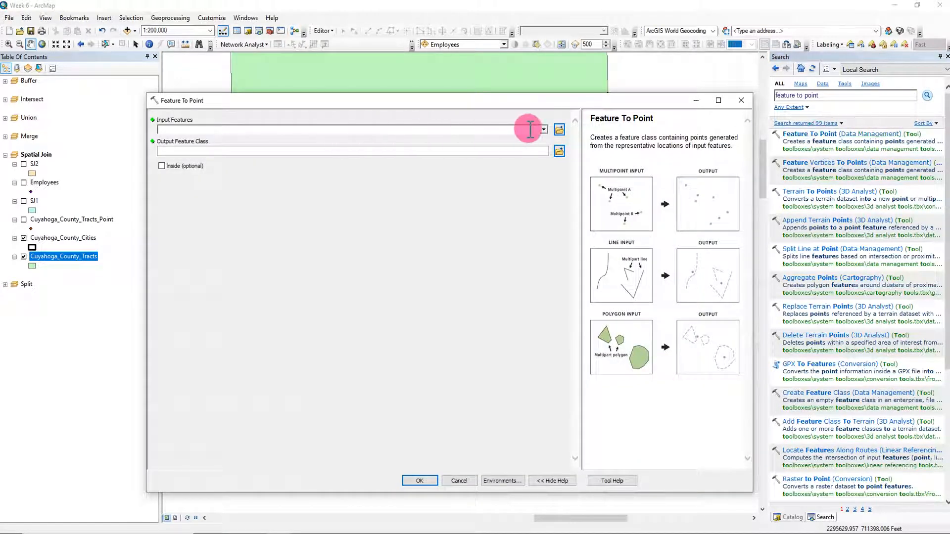
left_click(544, 130)
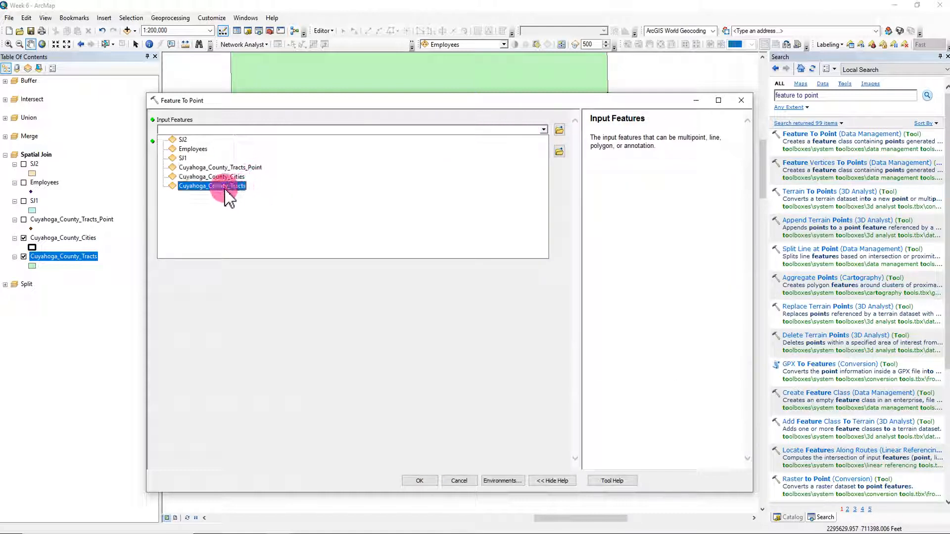
left_click(208, 187)
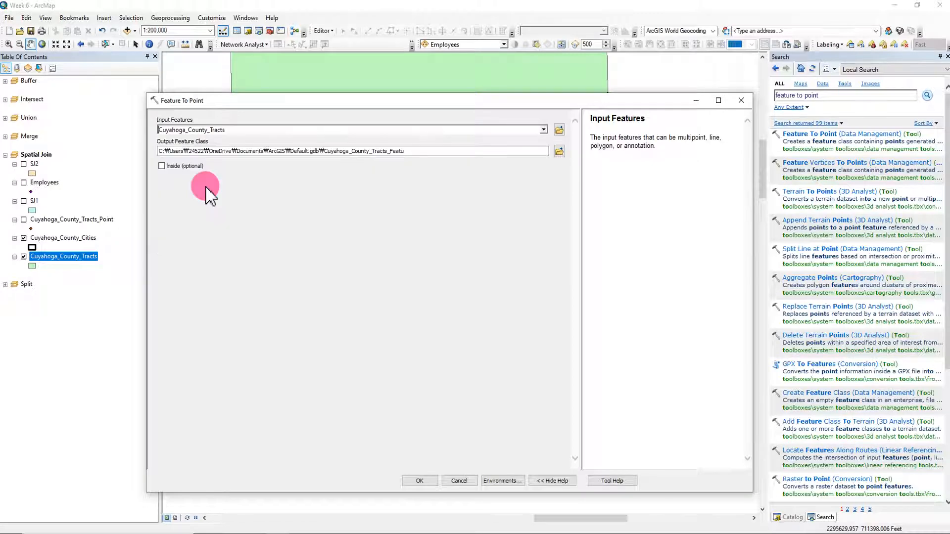
Save the output feature class as Cuyahoga_County_Tracts_Point2 in Spatial Join.gdb and run Feature To Point
left_click(555, 152)
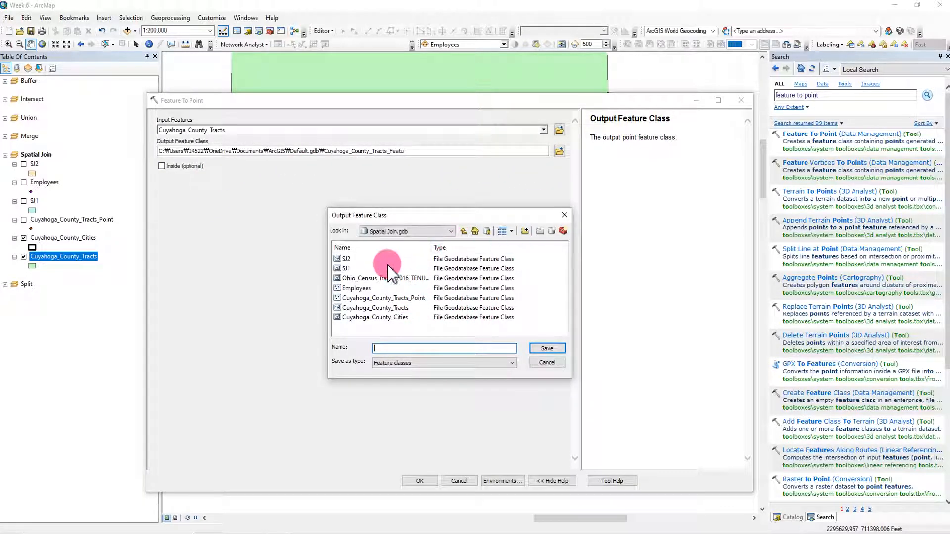
left_click(401, 299)
left_click(461, 349)
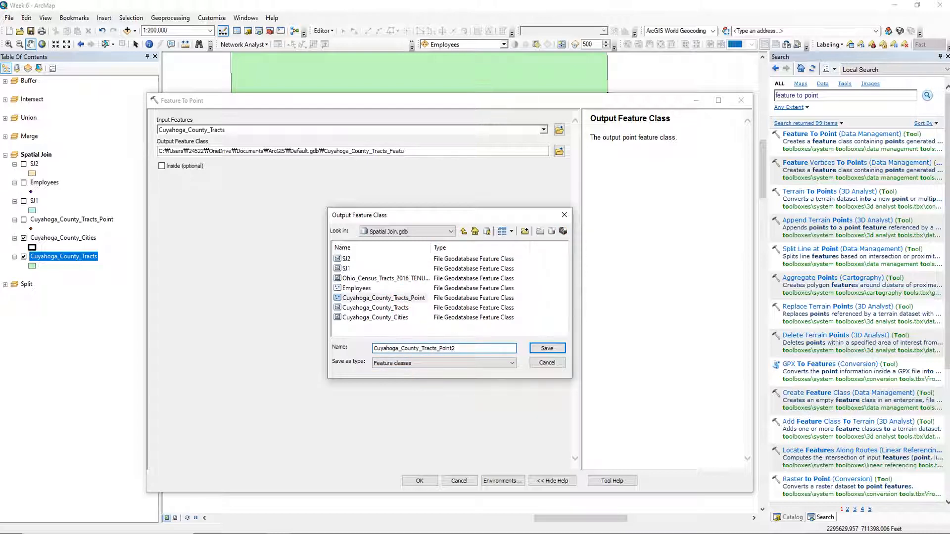
left_click(549, 349)
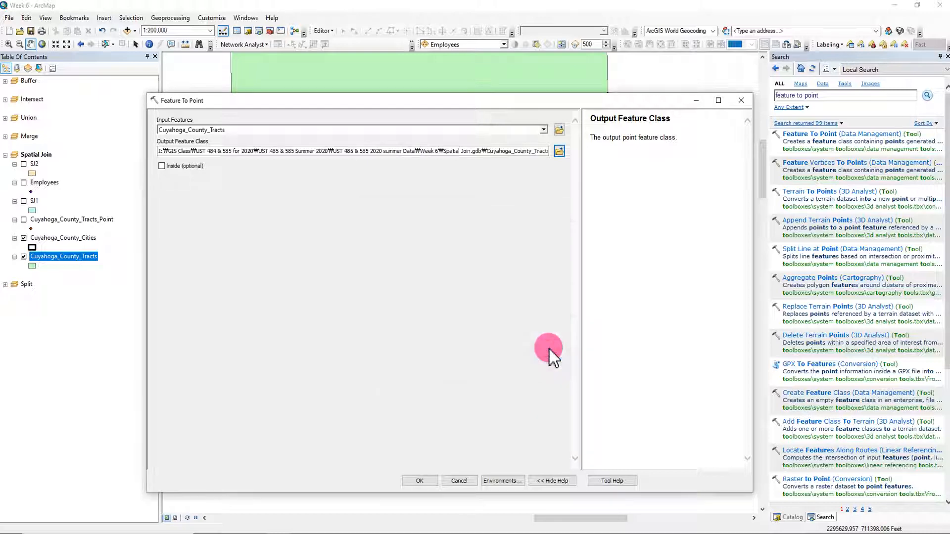
left_click(421, 481)
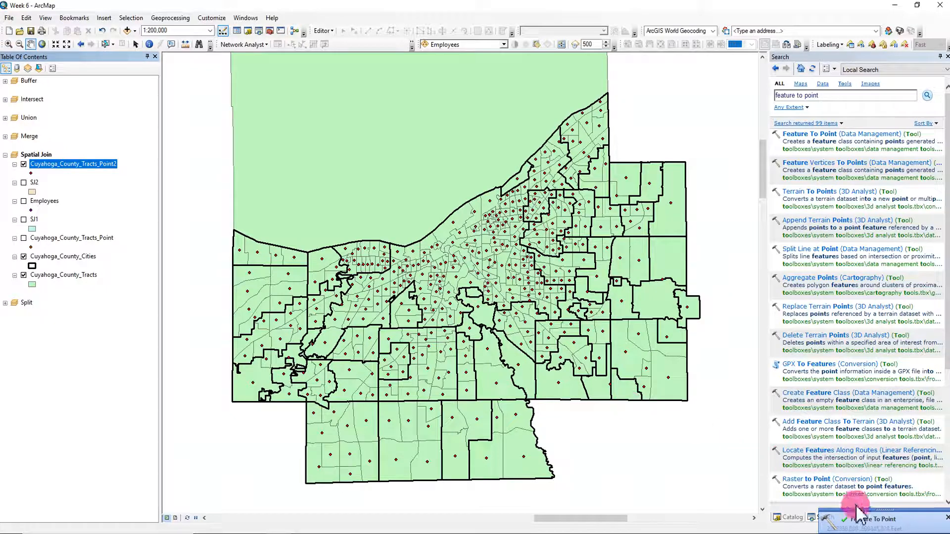
Open the Cuyahoga_County_Tracts_Point2 attribute table and examine its TOTAL, OWNER and RENTER fields
right_click(106, 164)
left_click(153, 187)
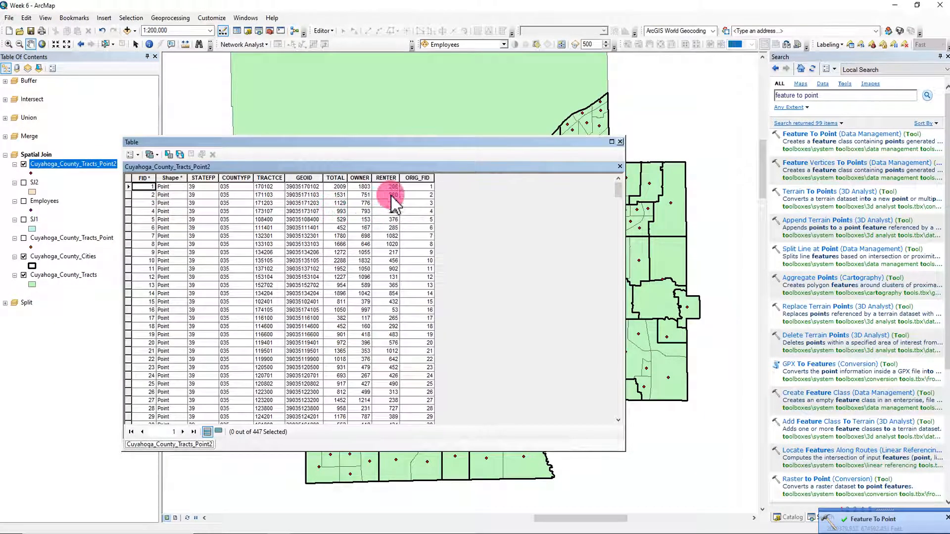
left_click(342, 178)
left_click(360, 178)
left_click(386, 178)
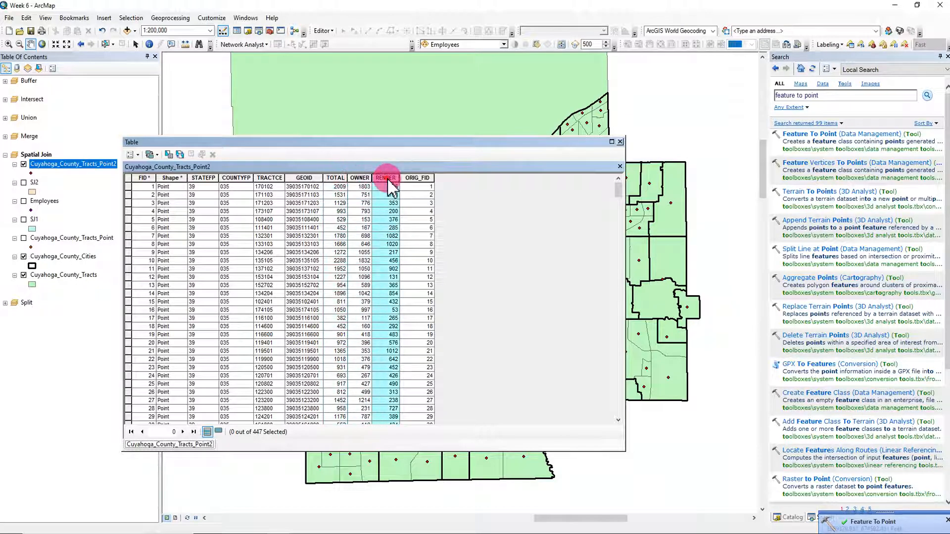
left_click(360, 178)
left_click(335, 179)
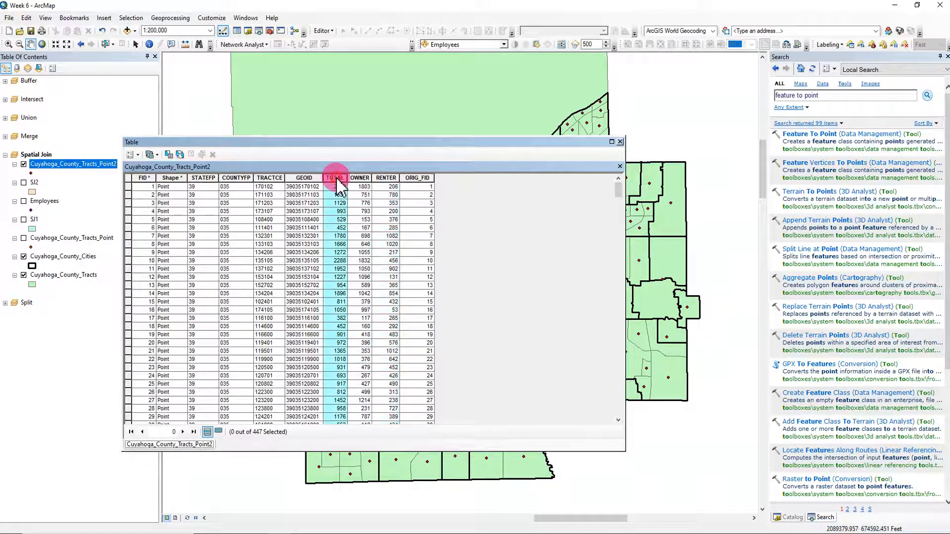
Close the attribute table and remove the Cuyahoga_County_Tracts_Point2 layer from the map
left_click(619, 142)
right_click(108, 166)
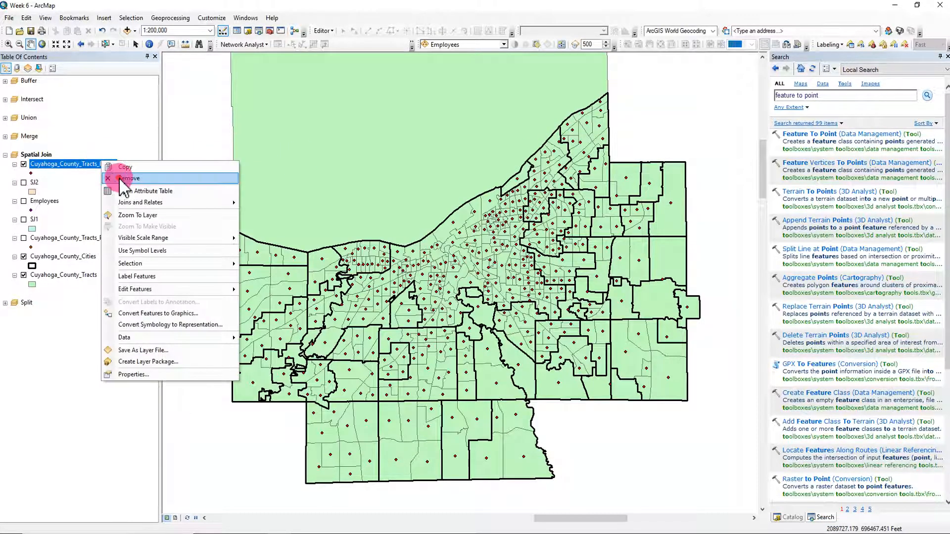
left_click(128, 178)
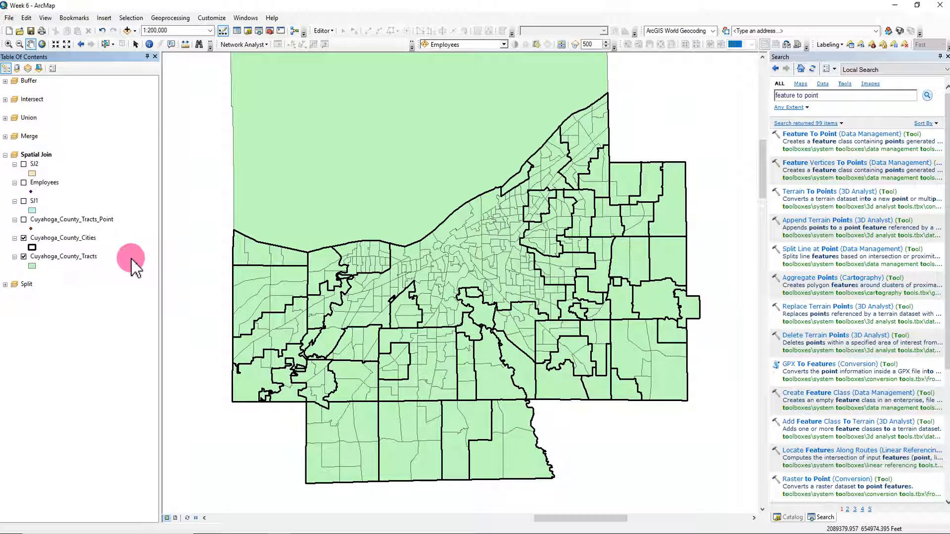
left_click(105, 220)
left_click(123, 323)
left_click(82, 241)
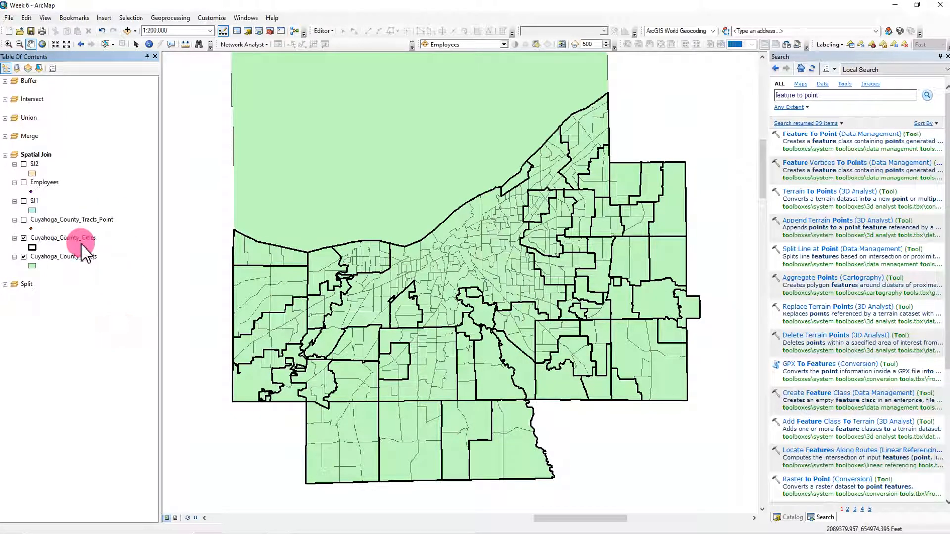
right_click(80, 241)
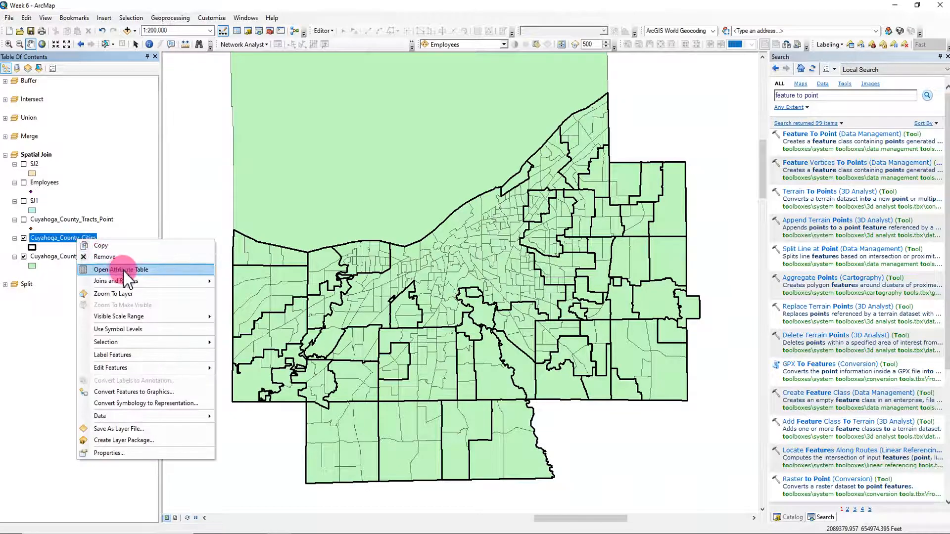
left_click(162, 282)
left_click(240, 282)
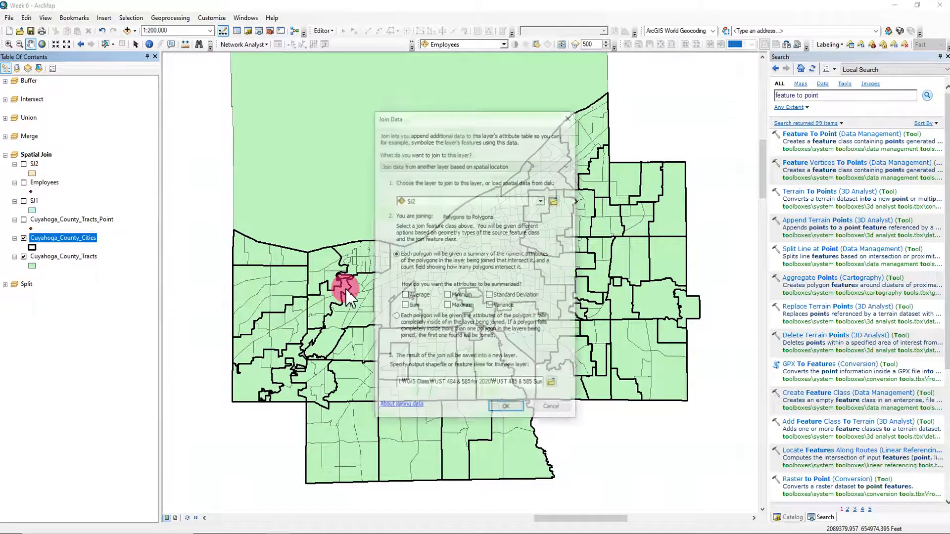
left_click(542, 201)
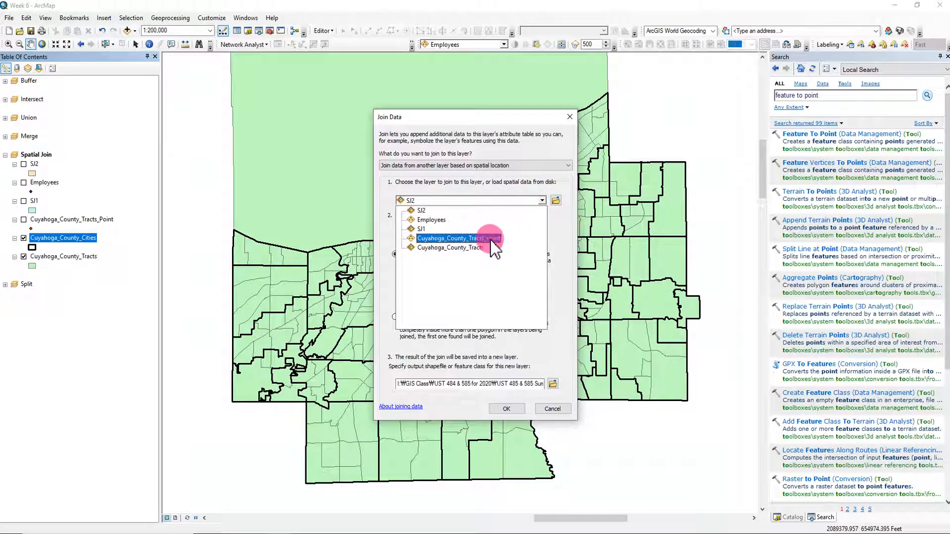
left_click(483, 239)
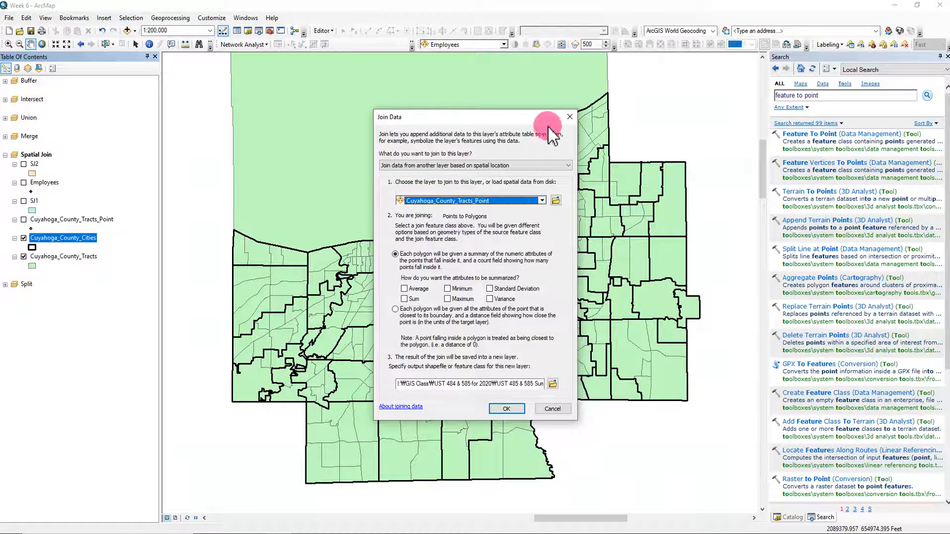
left_click(410, 300)
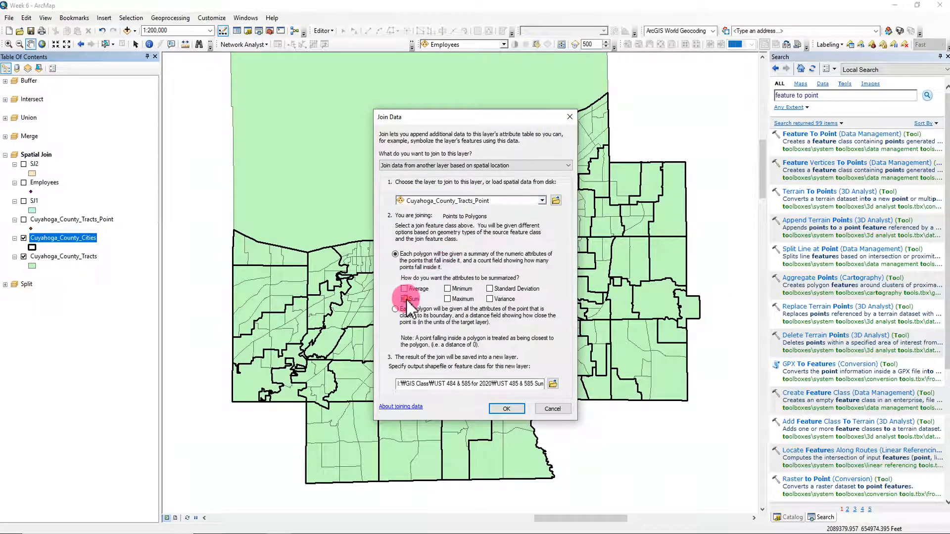
left_click(570, 117)
Turn on the Cuyahoga_County_Tracts_Point layer and examine the OWNER and RENTER fields in its attribute table
left_click(98, 221)
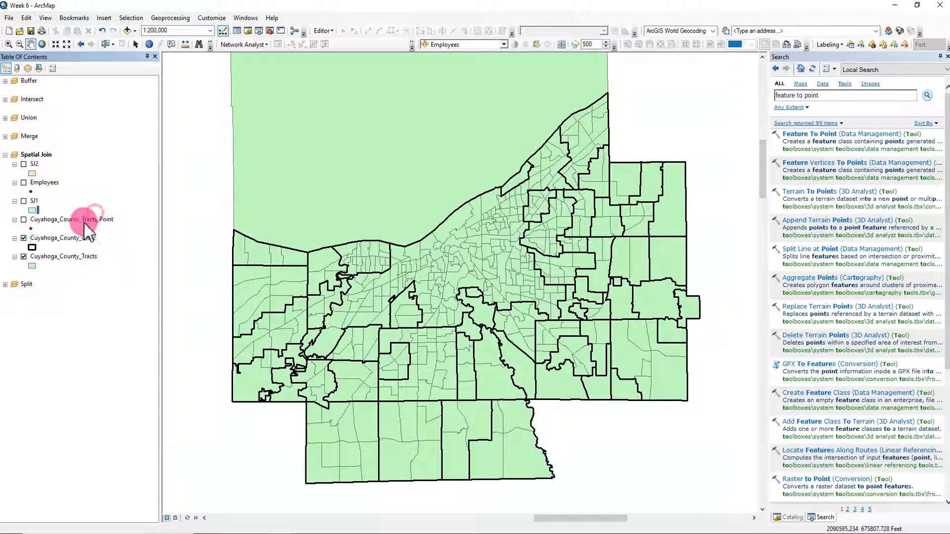
left_click(24, 220)
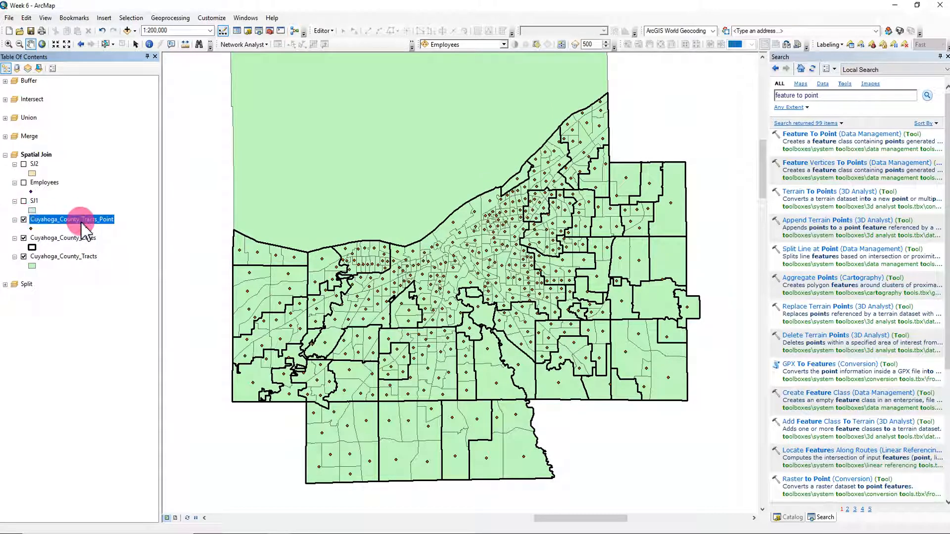
right_click(96, 226)
left_click(131, 257)
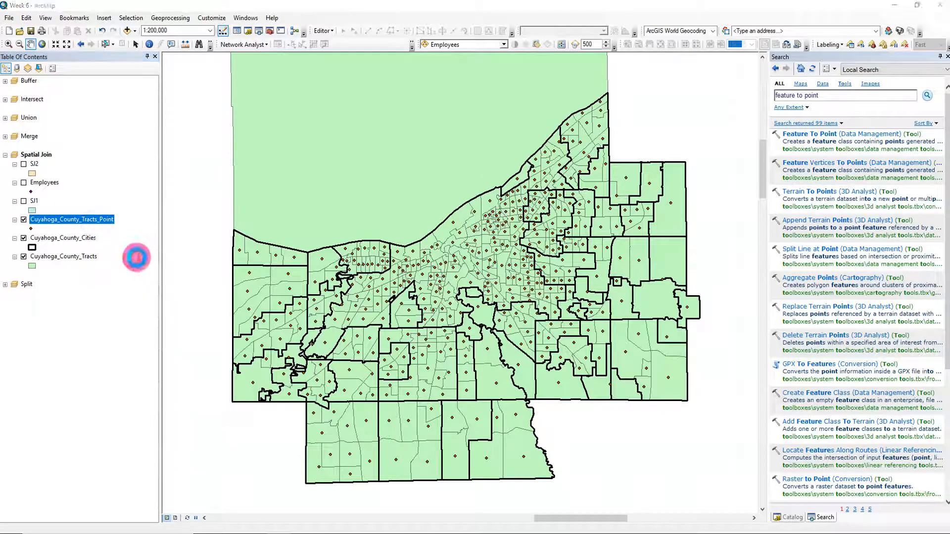
left_click(264, 178)
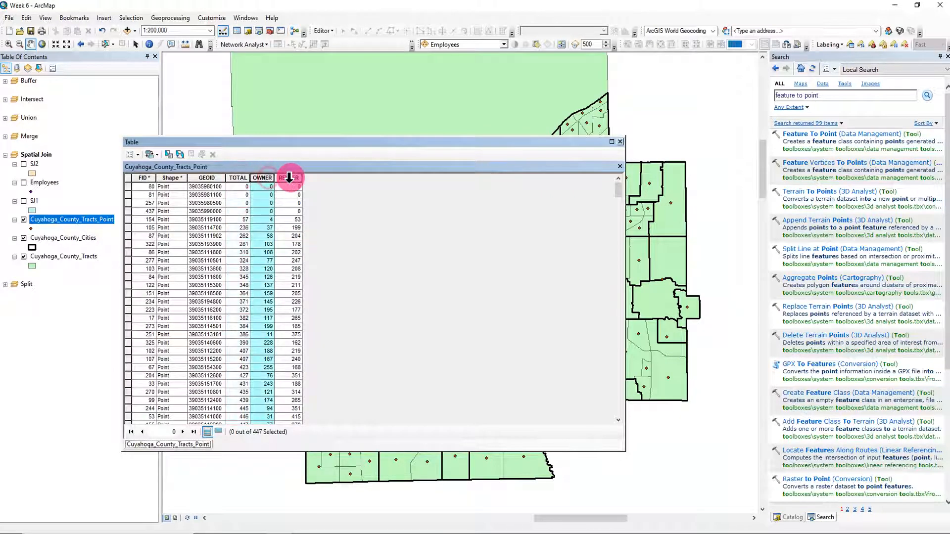
left_click(287, 178)
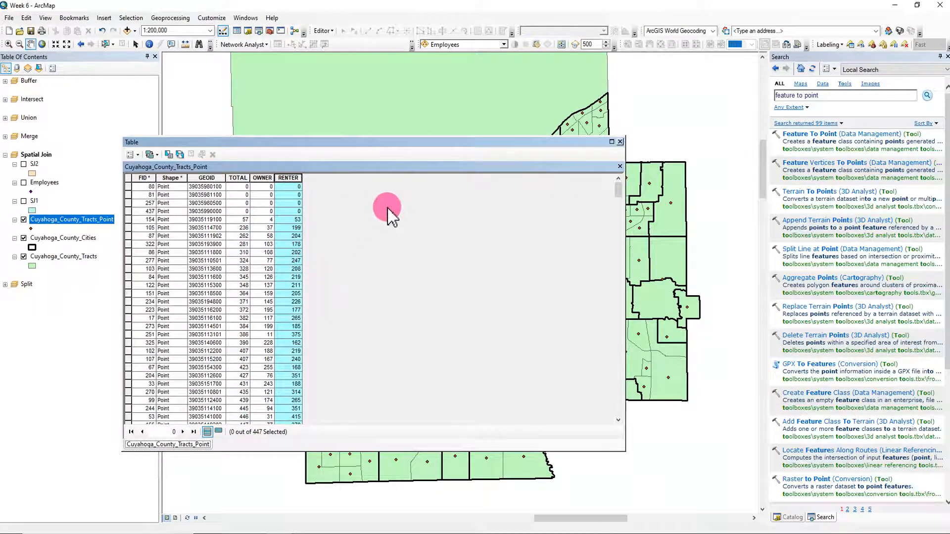
left_click(620, 142)
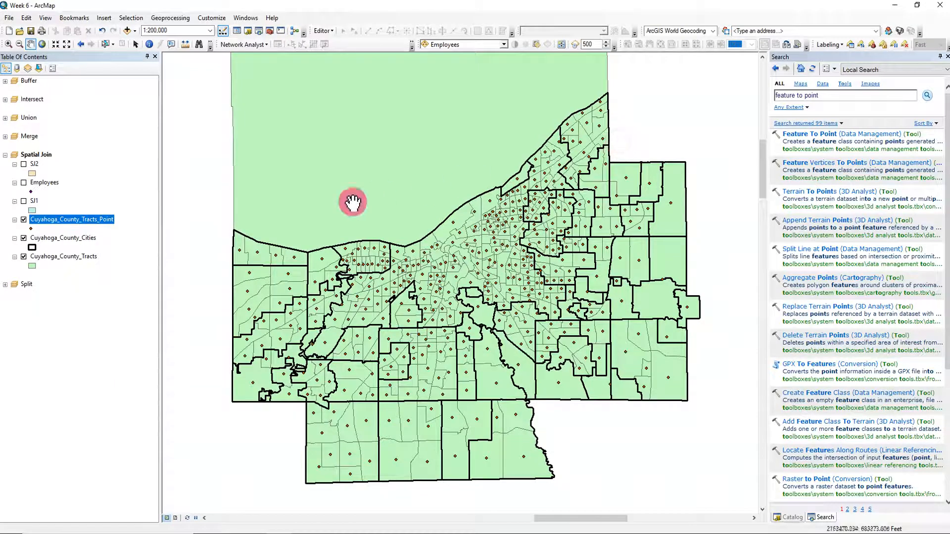
Set up a spatial join of Cuyahoga_County_Tracts_Point to Cuyahoga_County_Cities, summarizing the numeric attributes by Sum
left_click(35, 164)
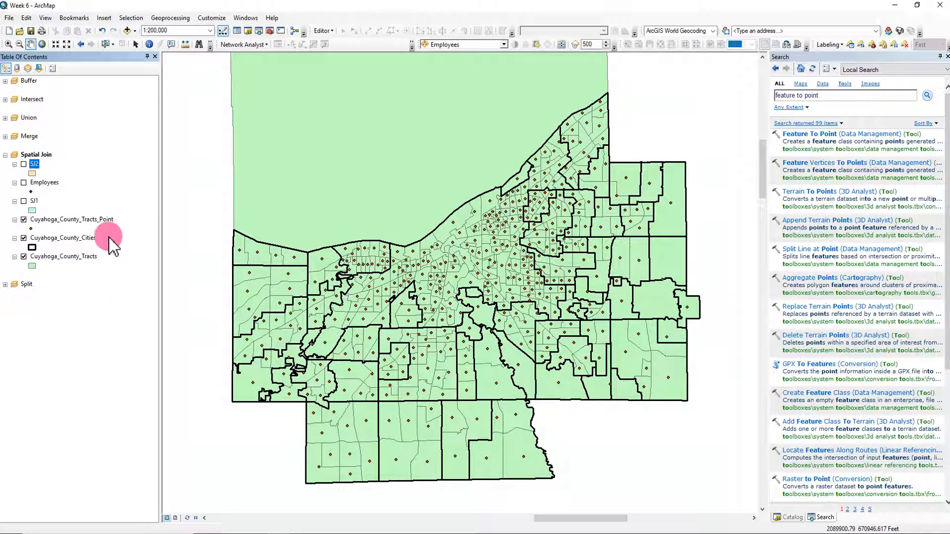
left_click(78, 238)
right_click(78, 238)
mouse_move(228, 269)
left_click(246, 283)
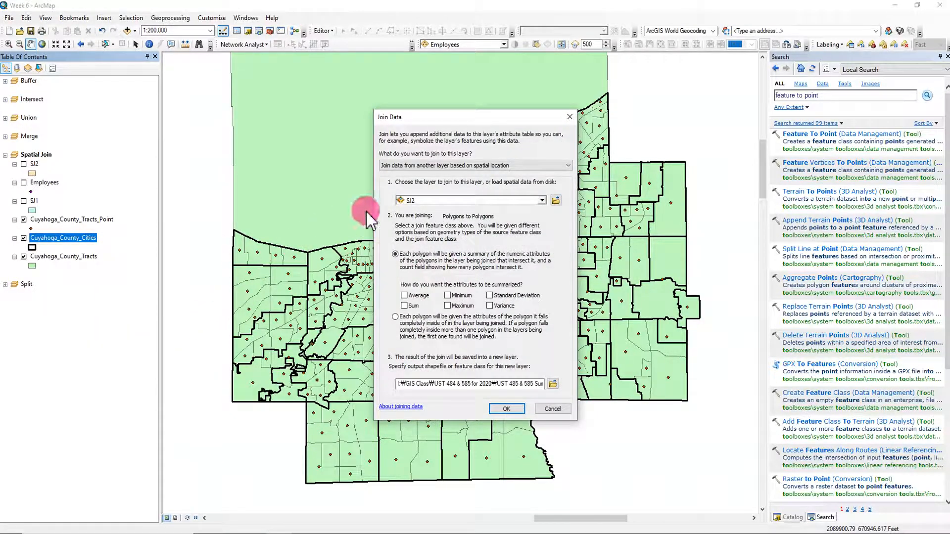
left_click(542, 200)
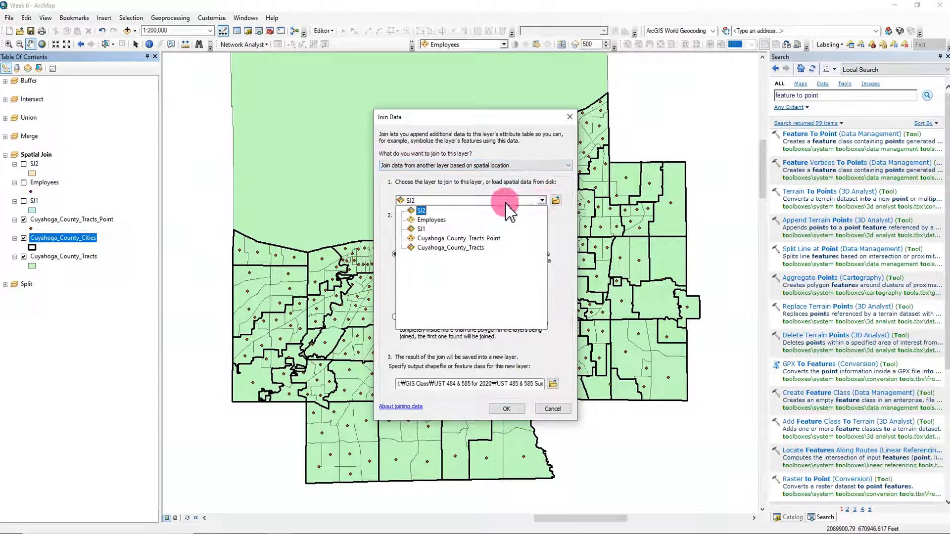
left_click(496, 239)
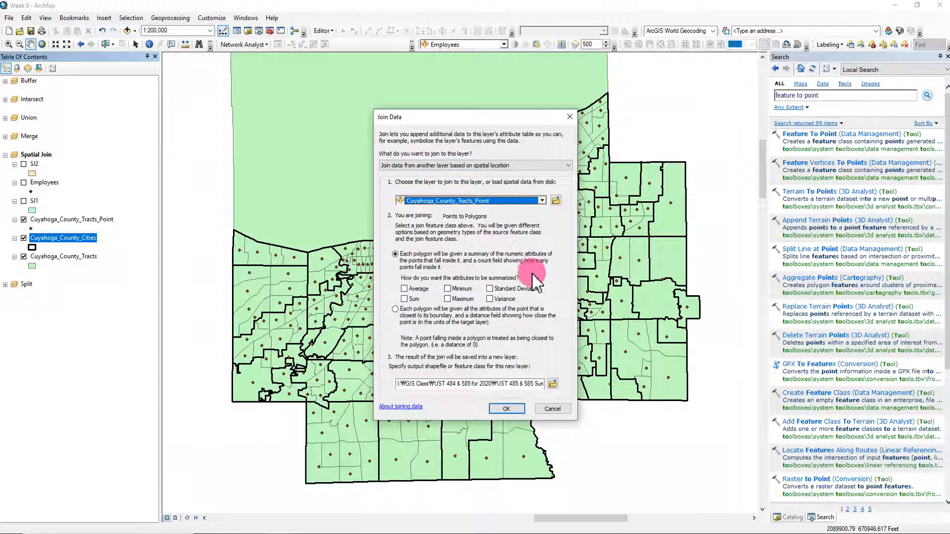
left_click(405, 299)
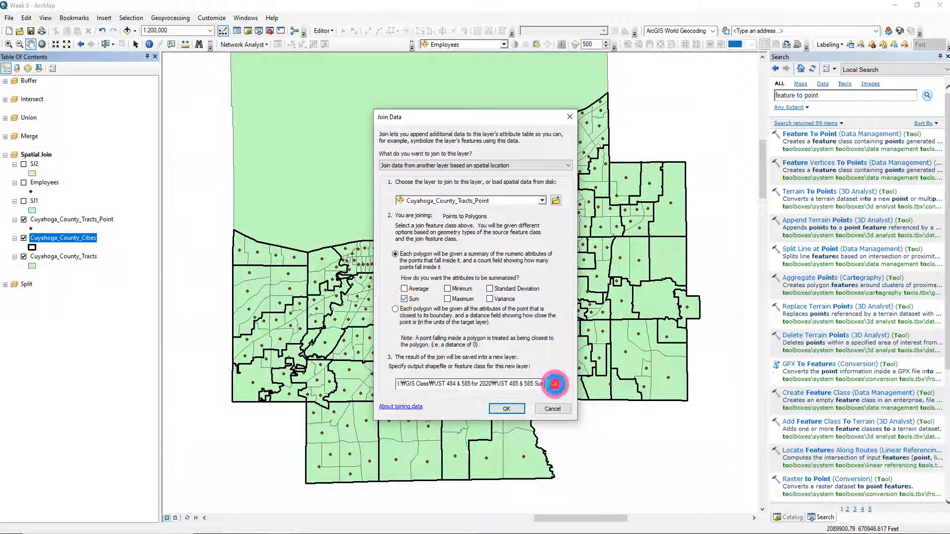
Save the join output as SJ3 in Spatial Join.gdb and run the join
left_click(552, 384)
left_click(392, 233)
left_click(427, 322)
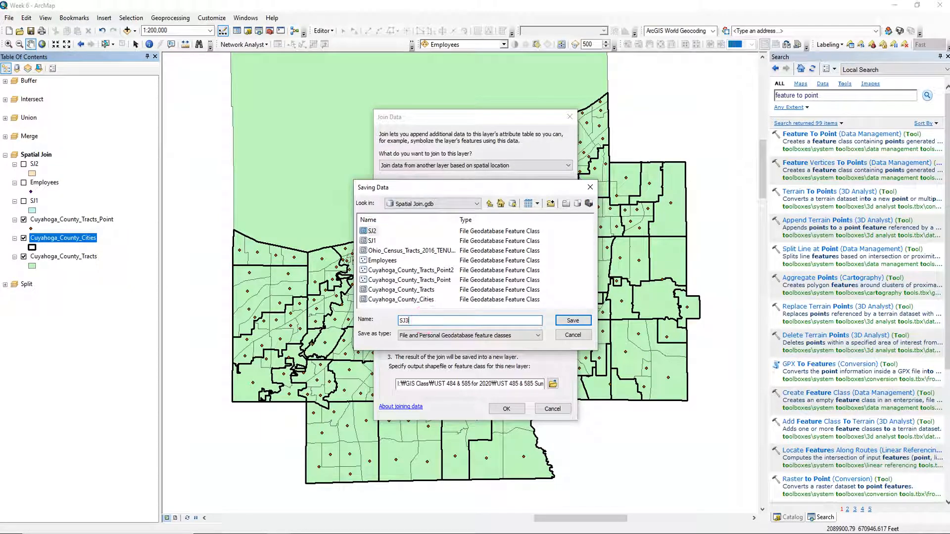
type("3")
left_click(573, 320)
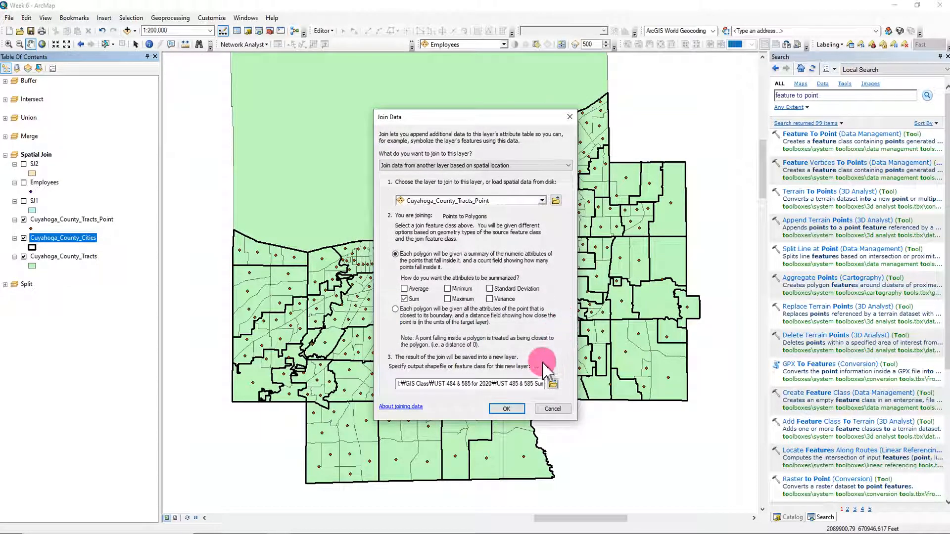
left_click(506, 410)
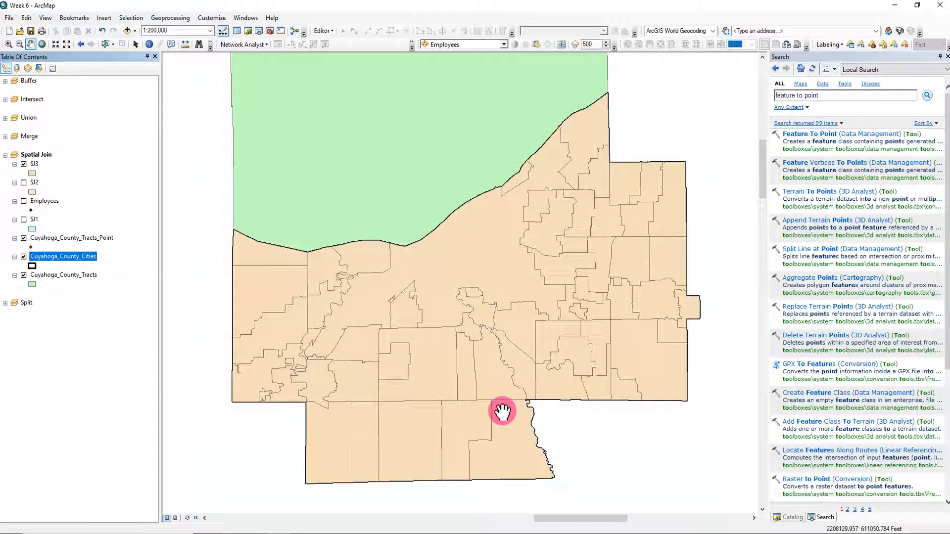
Open the SJ3 attribute table to review the summed tenure fields
right_click(34, 166)
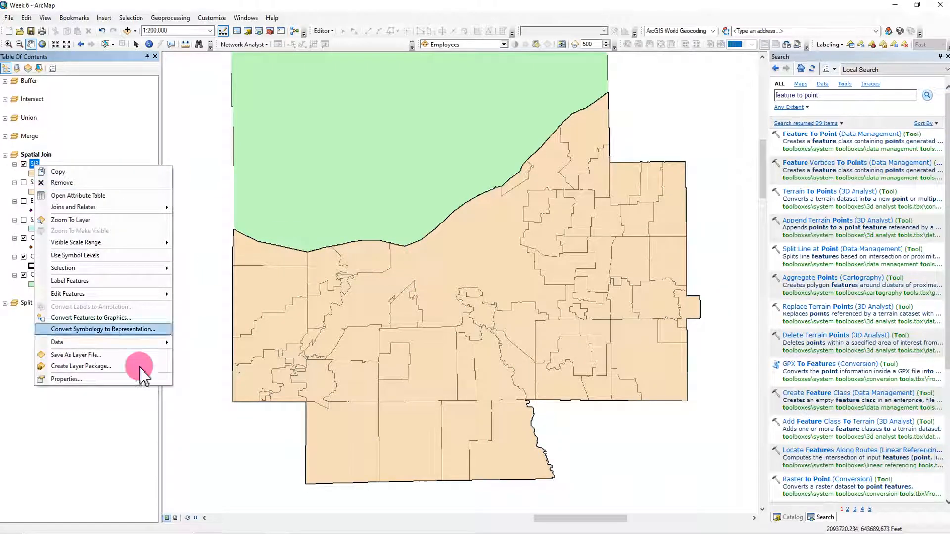
left_click(64, 470)
right_click(34, 168)
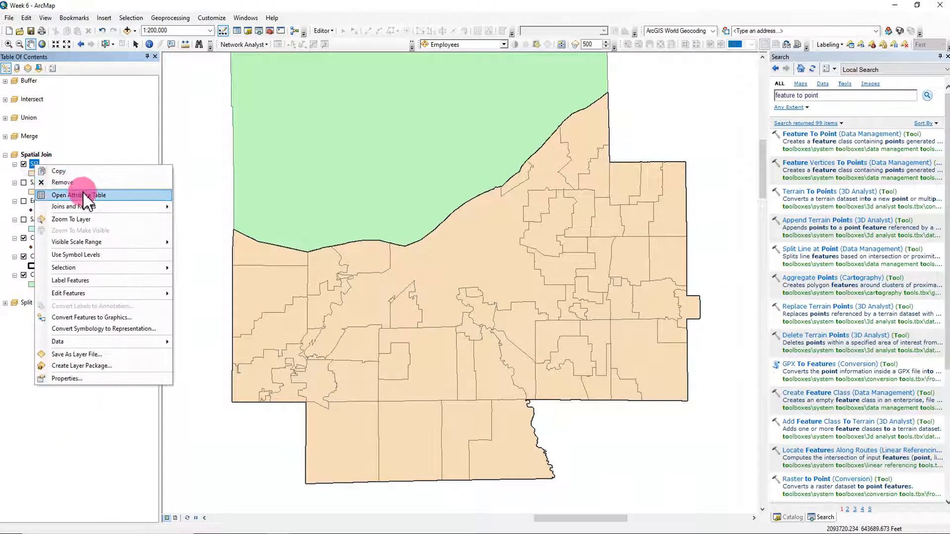
left_click(93, 193)
left_click(341, 360)
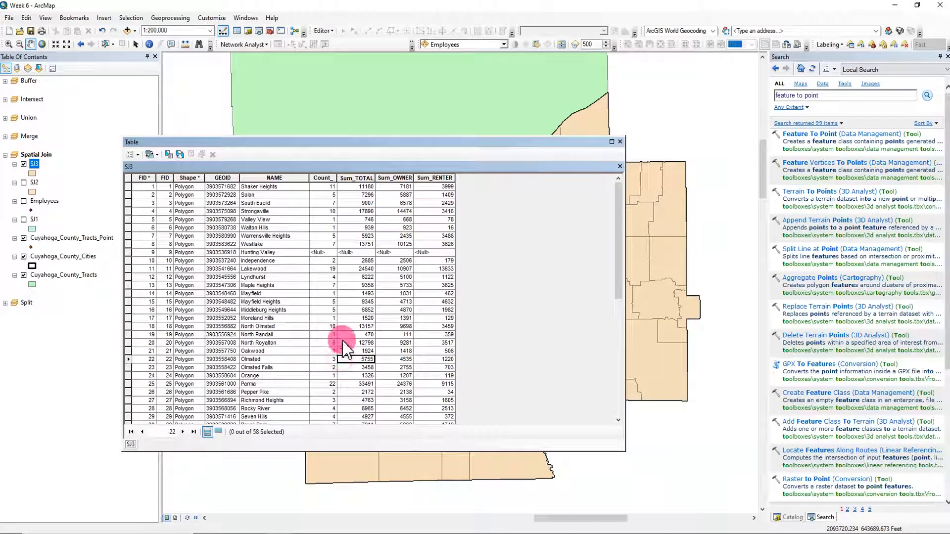
Sort the SJ3 table by Count_ in ascending order and select the city records with null values
left_click(327, 178)
right_click(327, 178)
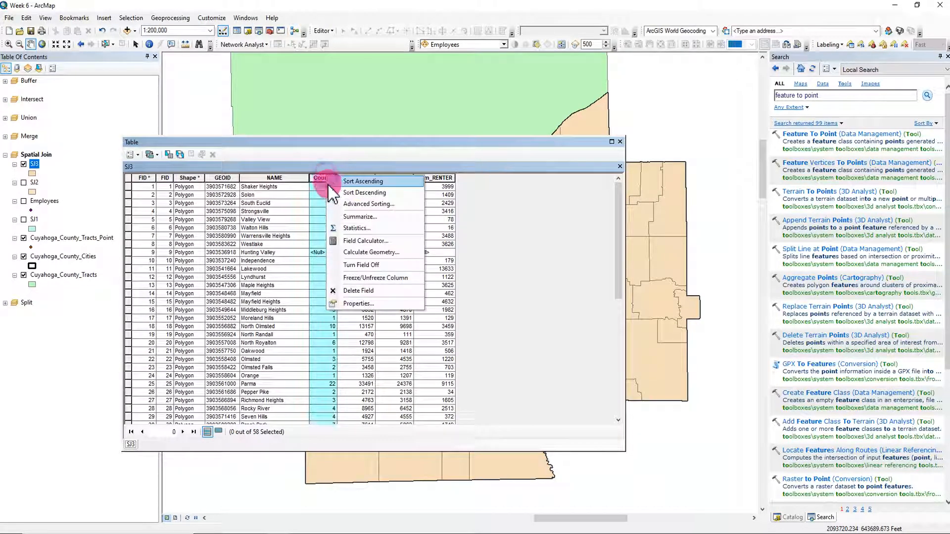
left_click(341, 185)
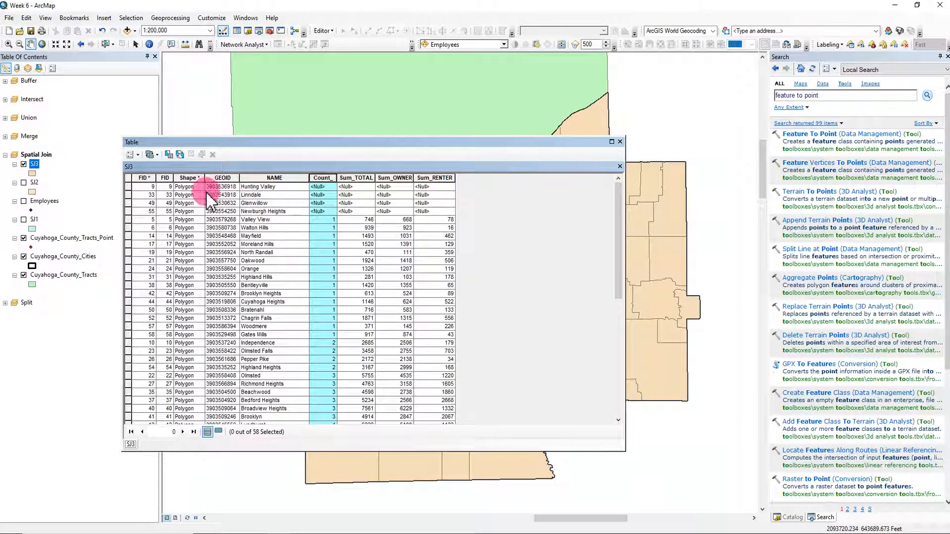
left_click_drag(130, 188, 129, 211)
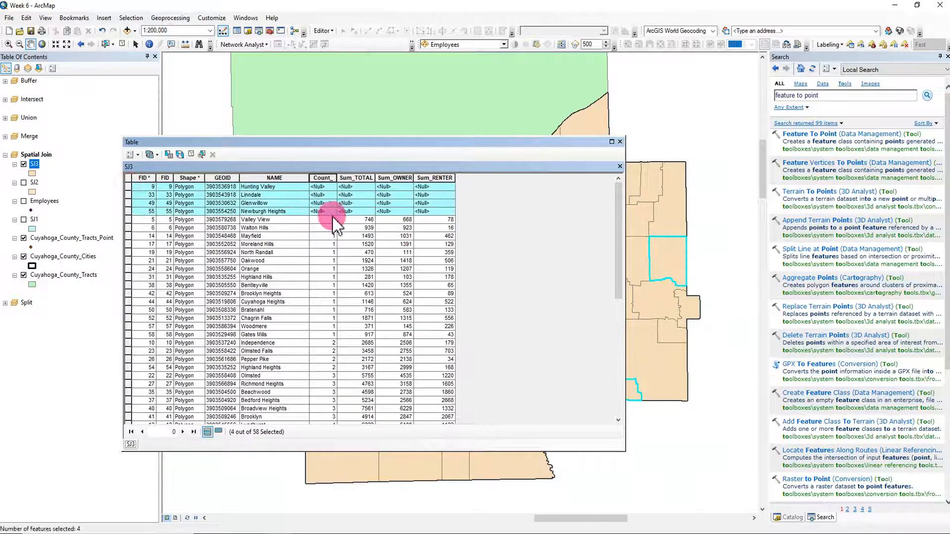
left_click_drag(559, 144, 536, 163)
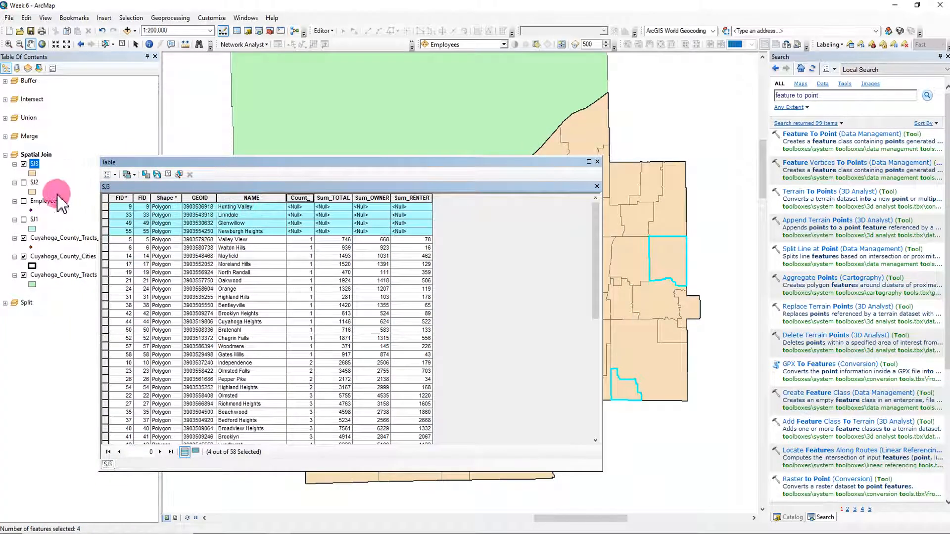
Turn on the SJ2 layer, open its attribute table and arrange it side by side with the SJ3 table
left_click(24, 183)
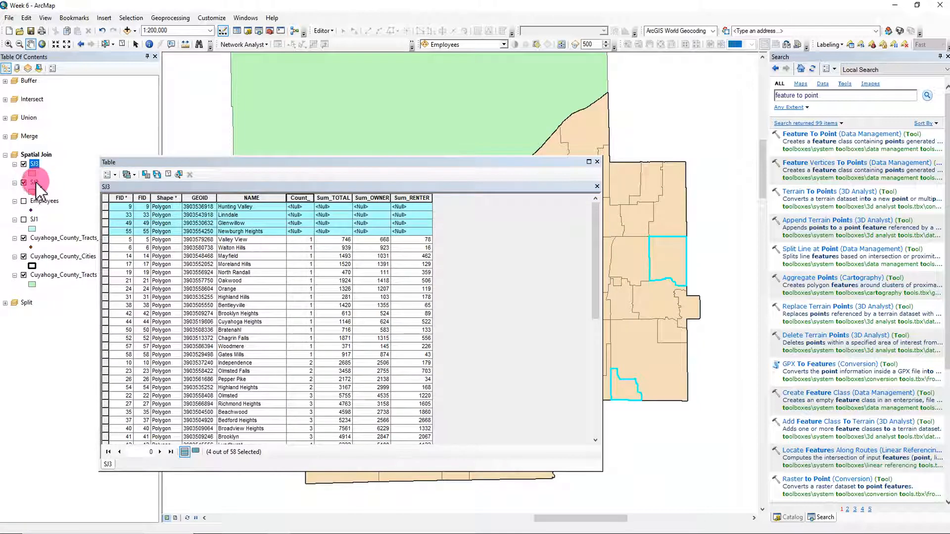
right_click(36, 184)
left_click(94, 206)
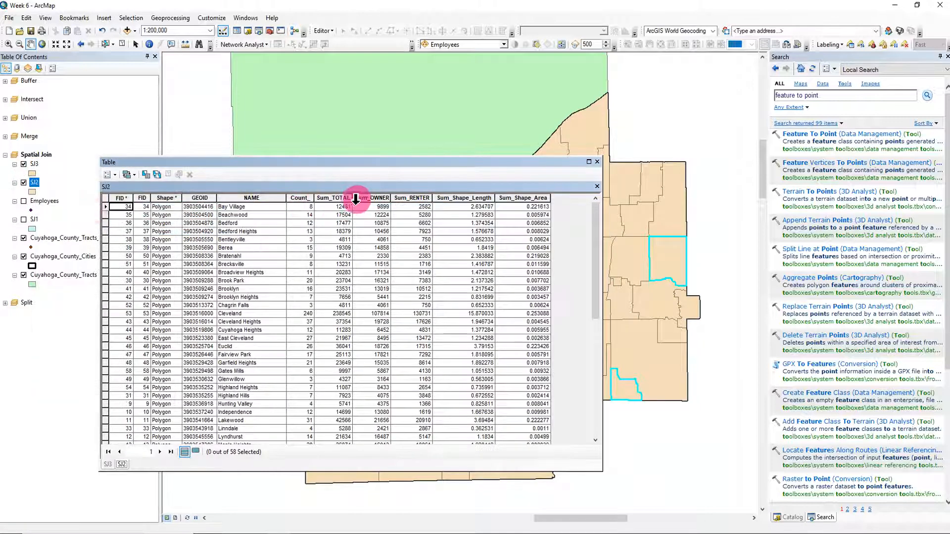
left_click(115, 175)
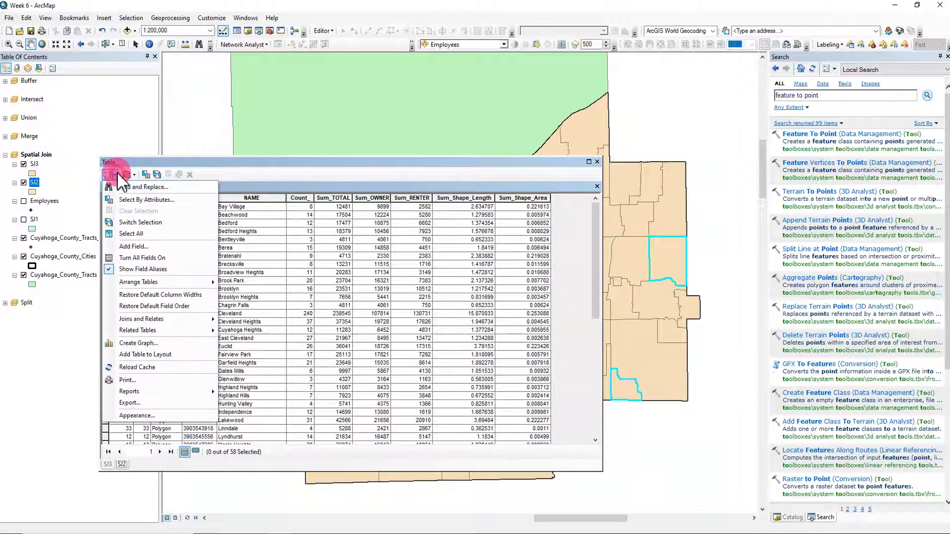
left_click(140, 282)
left_click(265, 295)
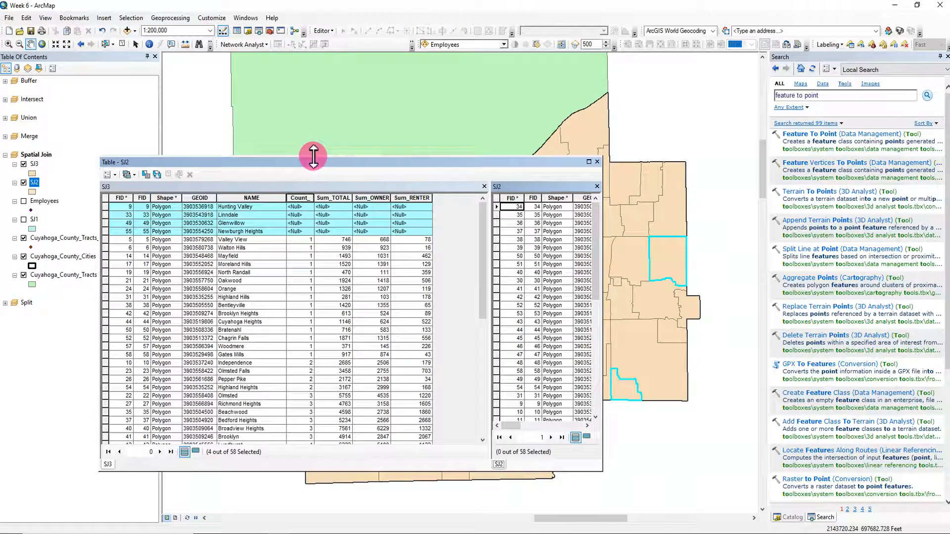
Enlarge the attribute table window upward and clear the selected records in the SJ3 table
left_click_drag(312, 155, 313, 81)
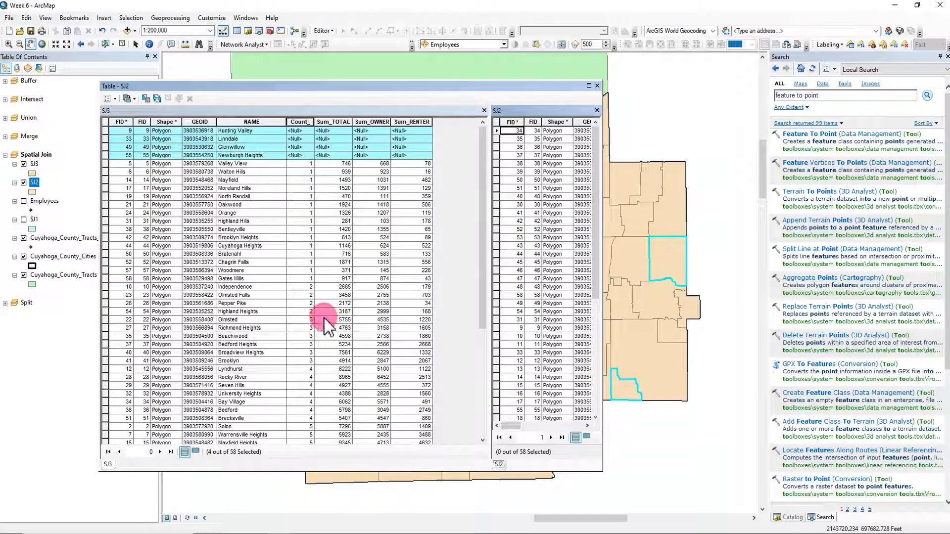
left_click(158, 99)
left_click(231, 111)
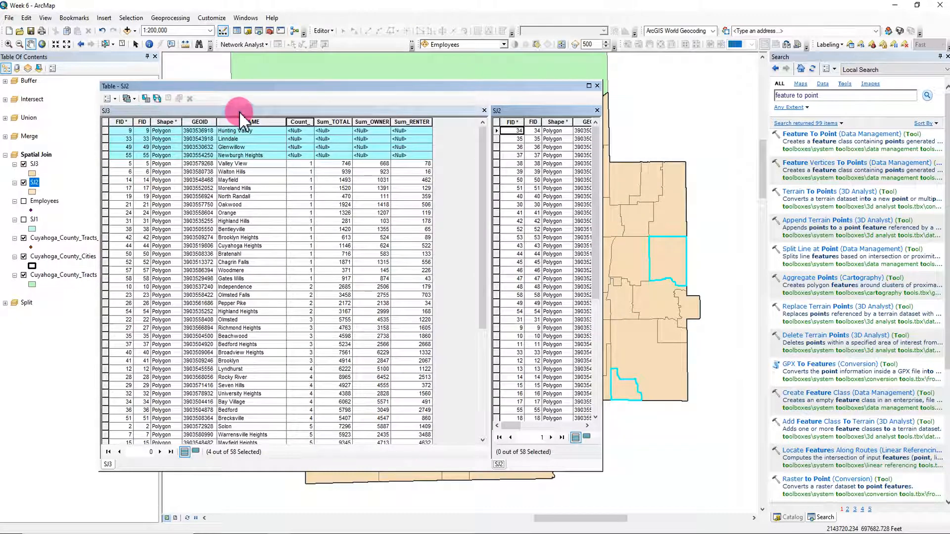
left_click(168, 99)
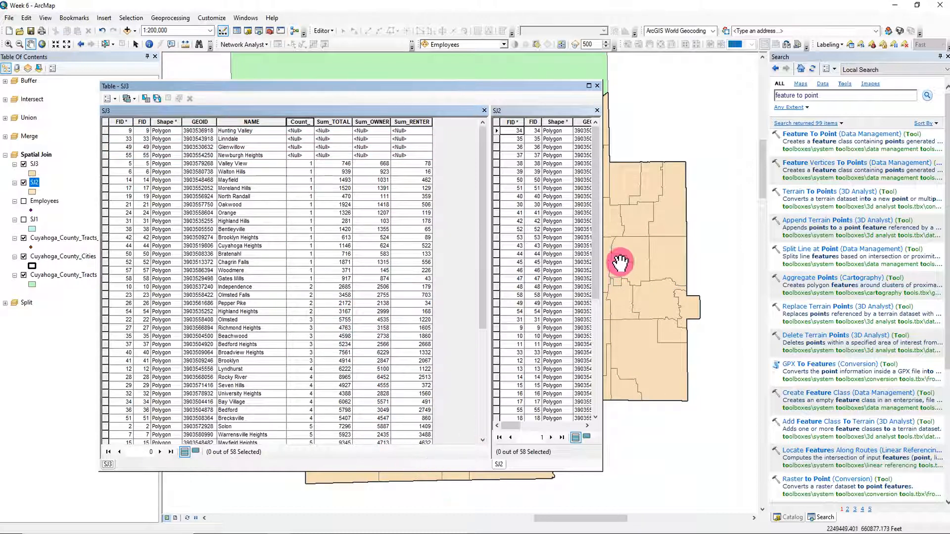
Widen the table window and adjust the split so the SJ3 and SJ2 count and sum fields show side by side
left_click_drag(495, 245, 456, 245)
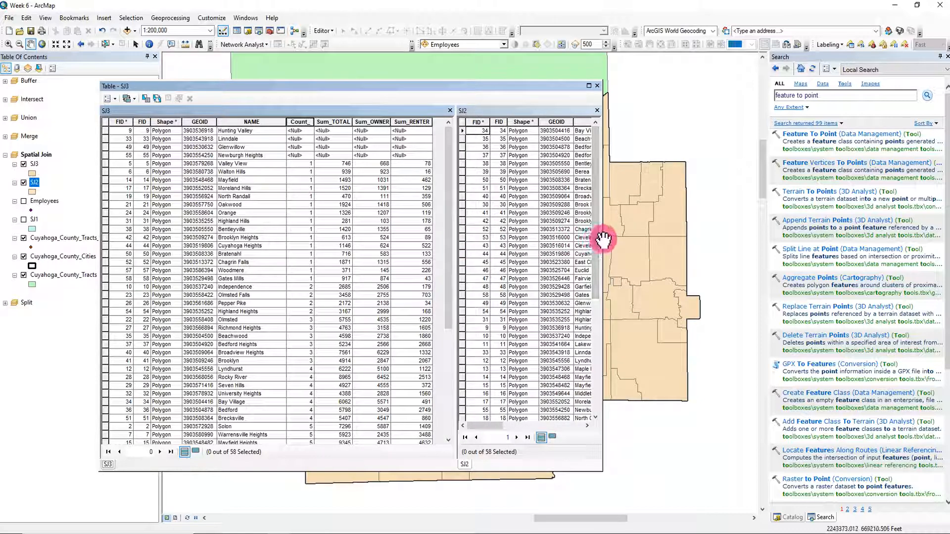
left_click_drag(602, 239, 794, 242)
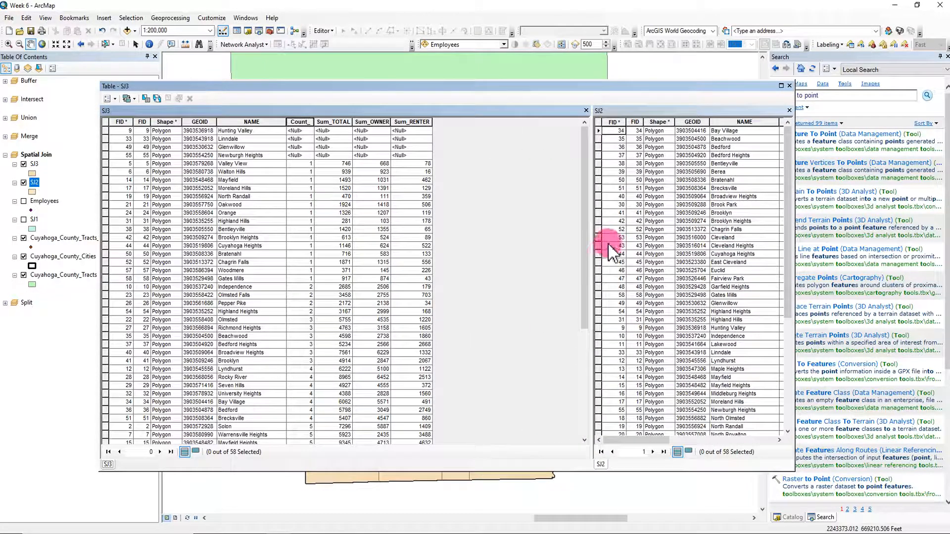
left_click_drag(585, 232, 464, 233)
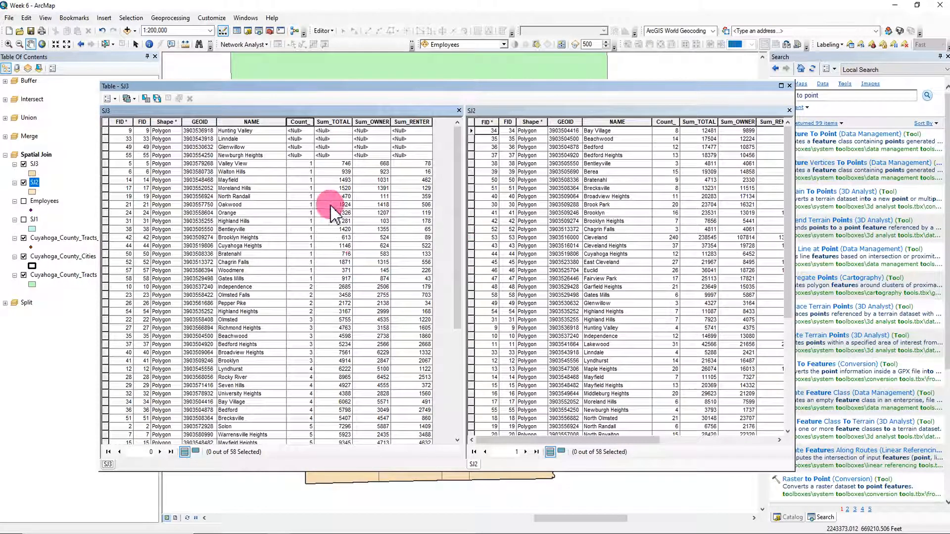
Sort the SJ3 table by Count_ in descending order
left_click(299, 123)
right_click(299, 128)
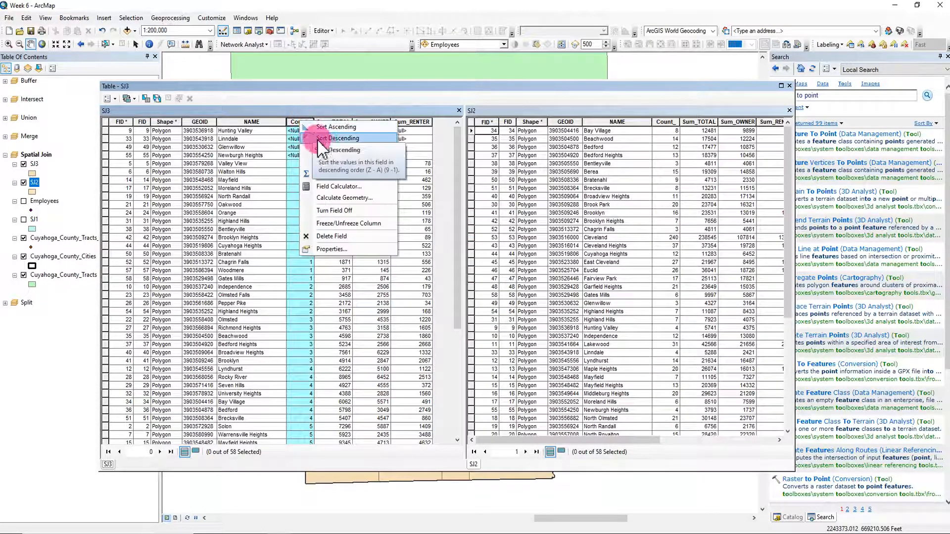
left_click(321, 141)
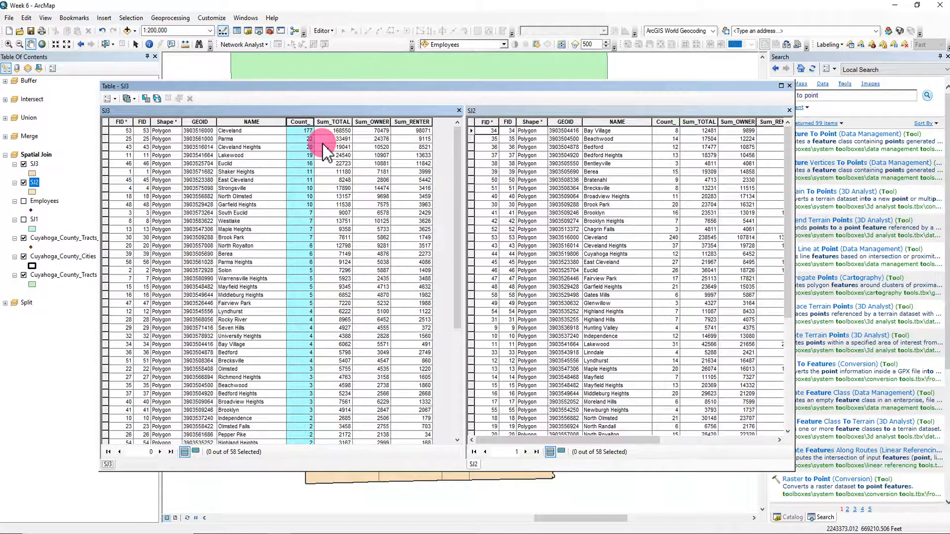
Sort both the SJ3 and SJ2 tables by NAME in ascending order, with SJ2's summed fields in view
right_click(257, 123)
left_click(267, 129)
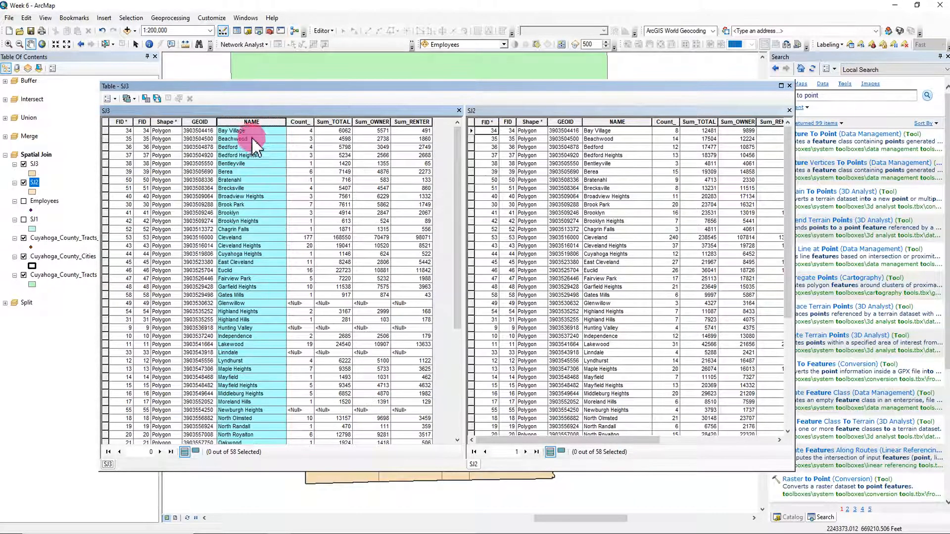
left_click(613, 123)
right_click(616, 128)
left_click(547, 190)
left_click_drag(580, 440, 659, 441)
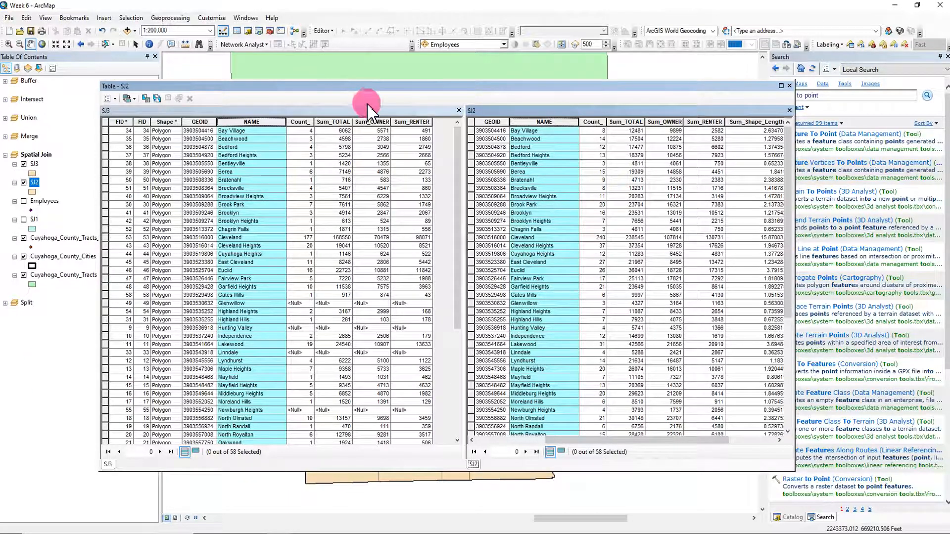
left_click_drag(382, 90, 430, 96)
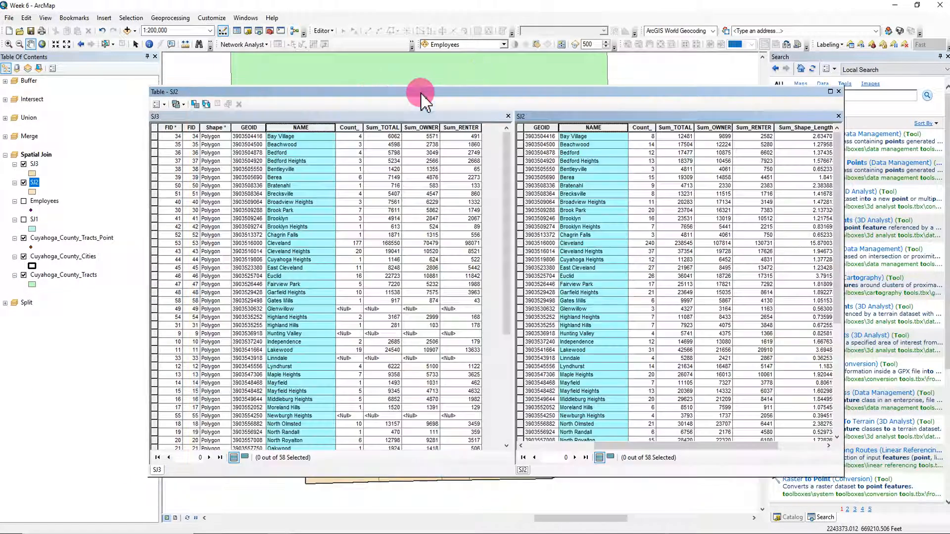
Move the Cuyahoga_County_Tracts_Point layer below Cuyahoga_County_Cities in the layer order
left_click(246, 119)
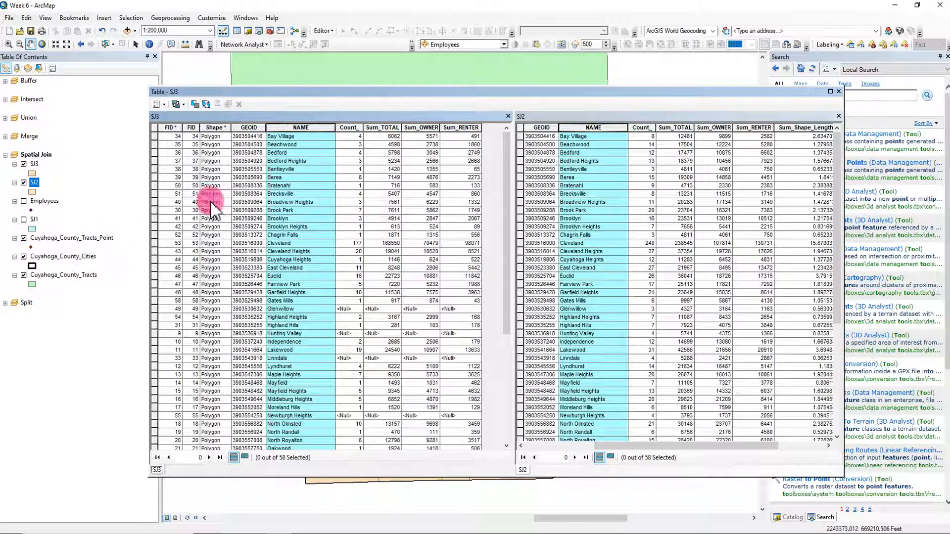
left_click(536, 119)
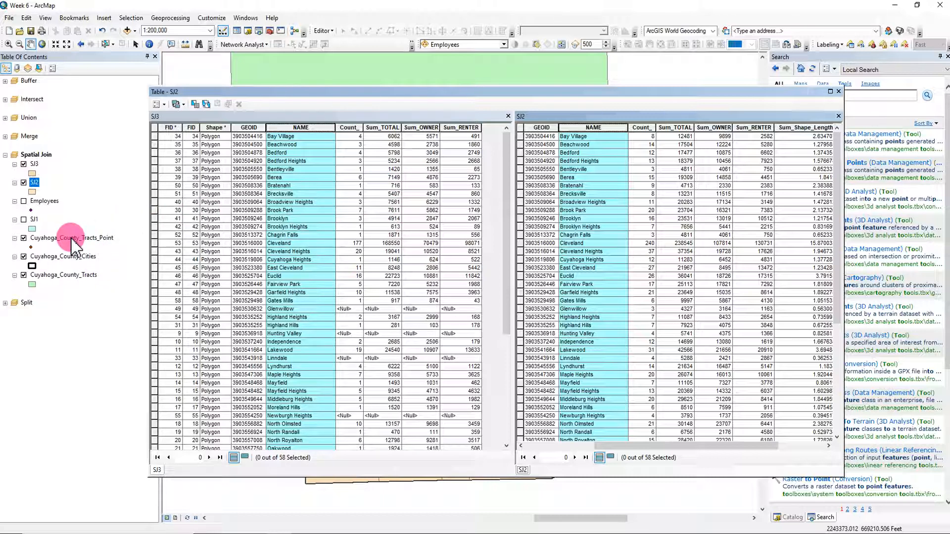
left_click(72, 238)
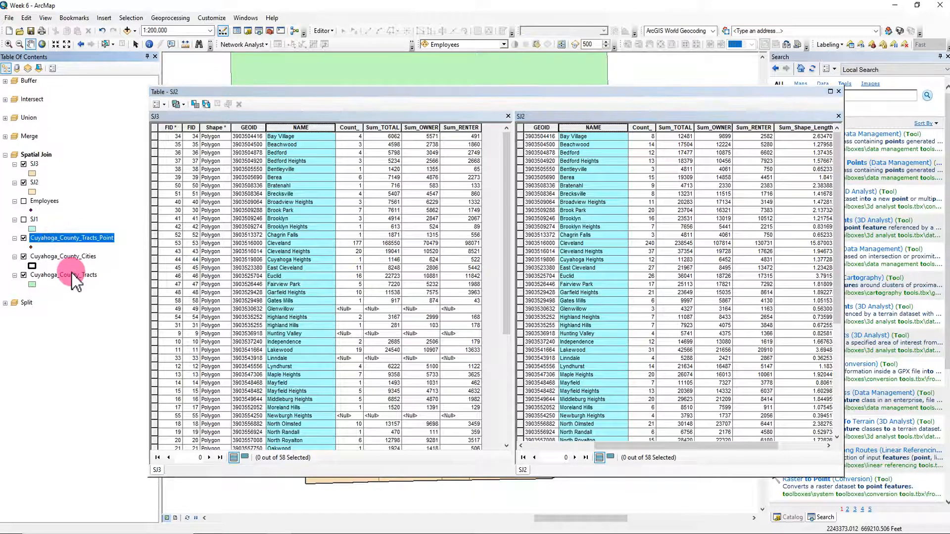
left_click(73, 275, "ctrl")
left_click(64, 239)
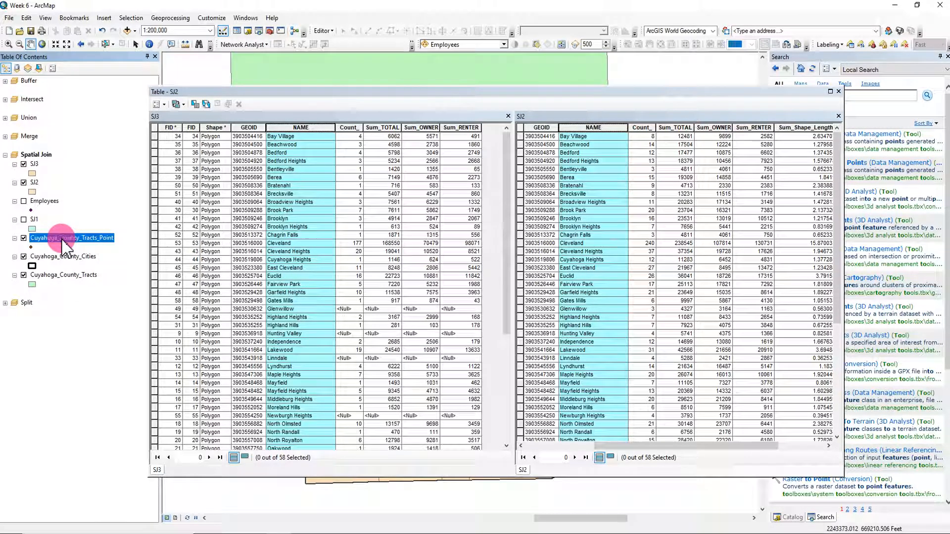
left_click_drag(47, 241, 49, 267)
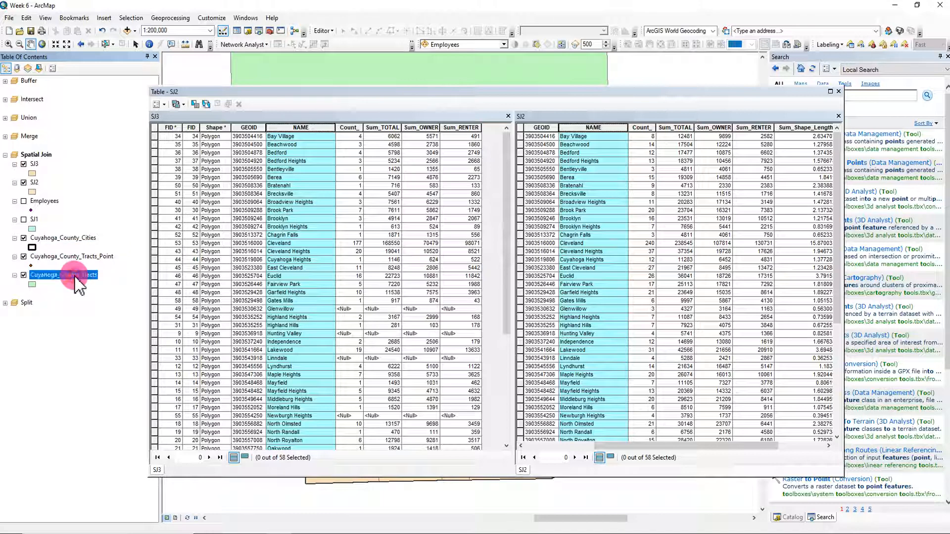
left_click(88, 240)
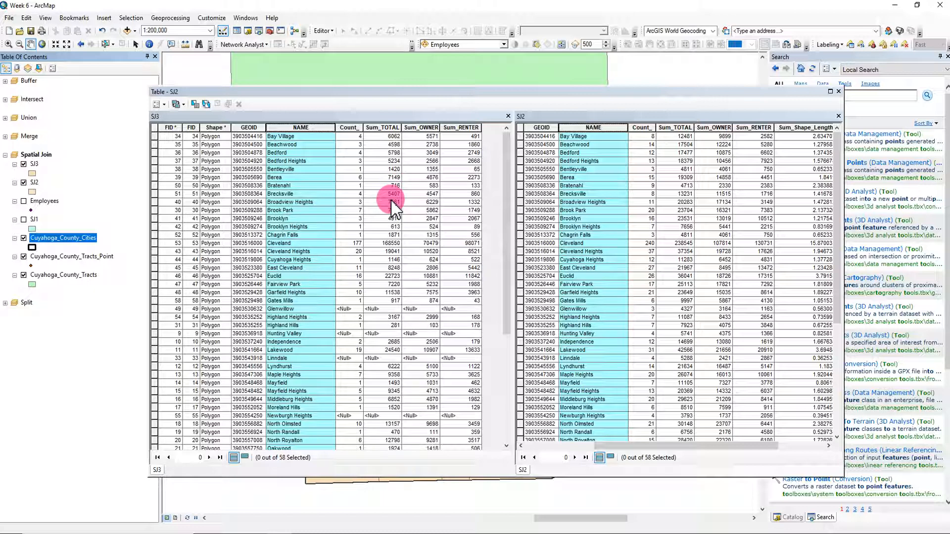
Compare the Count_ and summed tenure values for Bay Village between the SJ3 and SJ2 tables
left_click(284, 114)
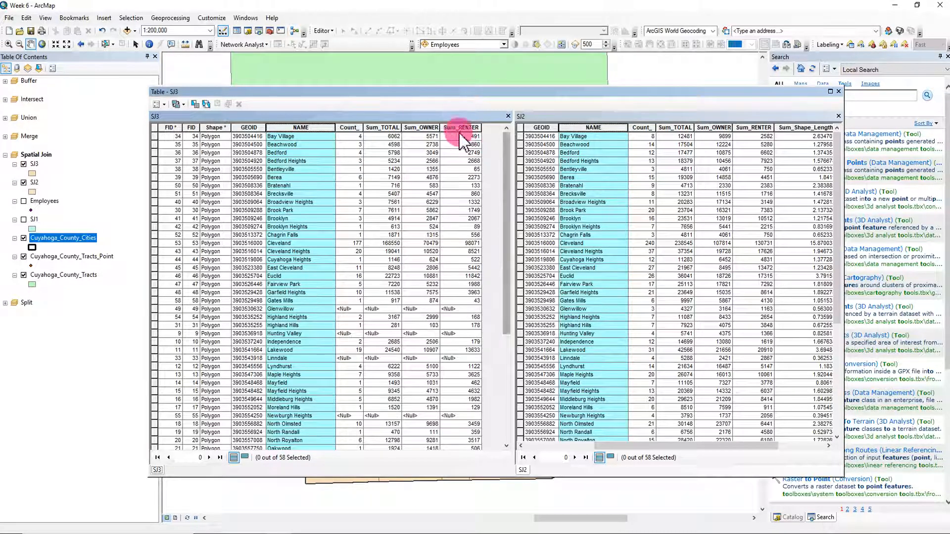
left_click(547, 117)
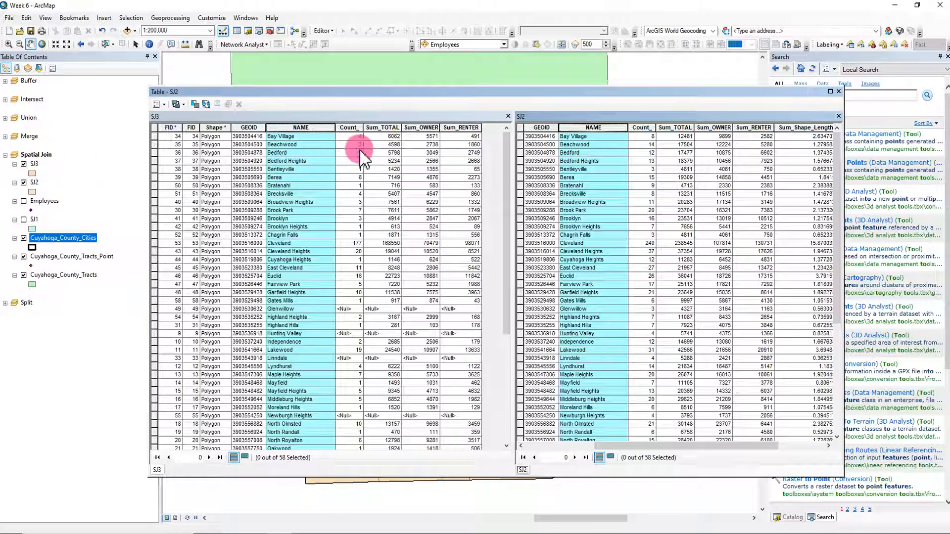
left_click(355, 128, "ctrl")
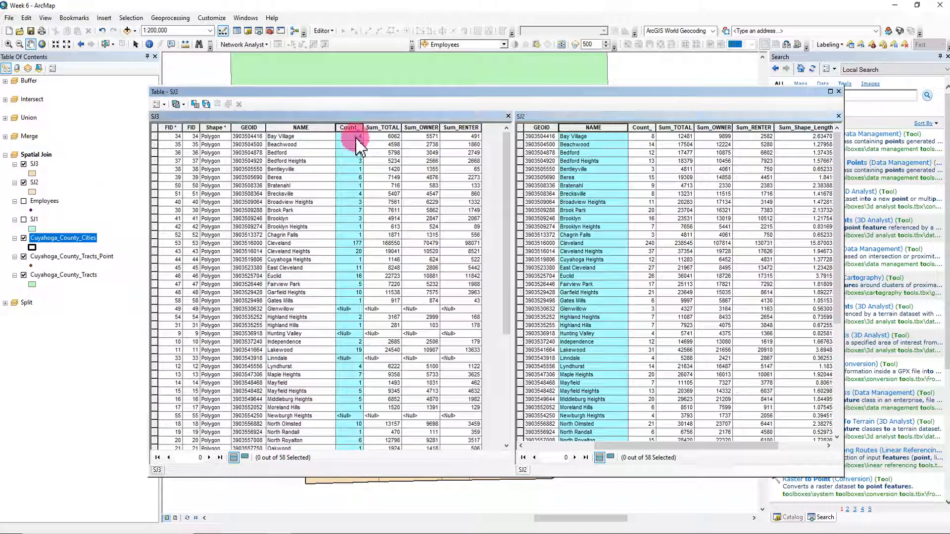
left_click(355, 137)
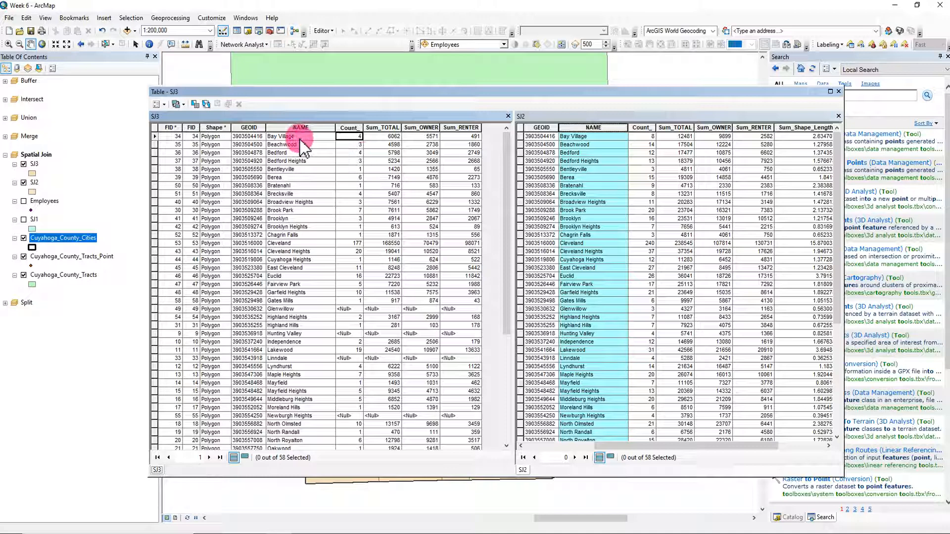
left_click(641, 137)
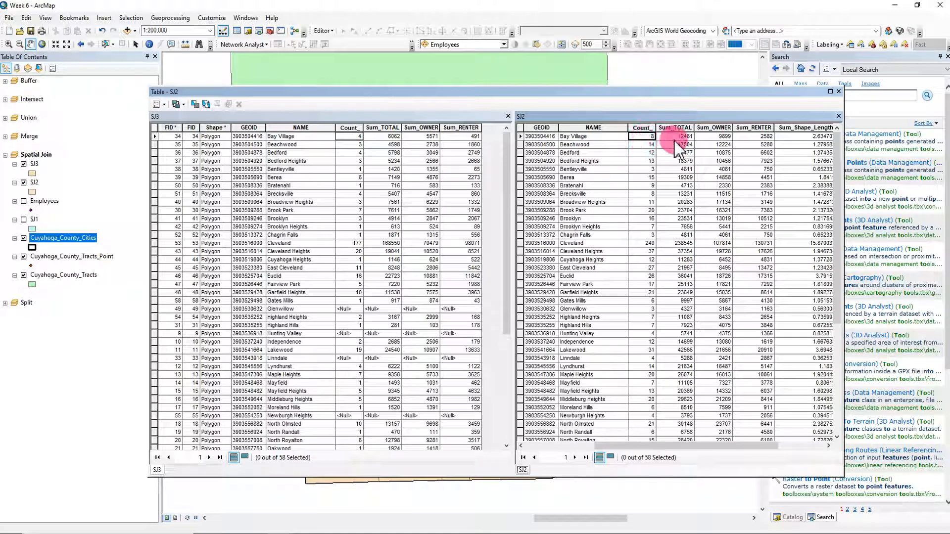
left_click(383, 137)
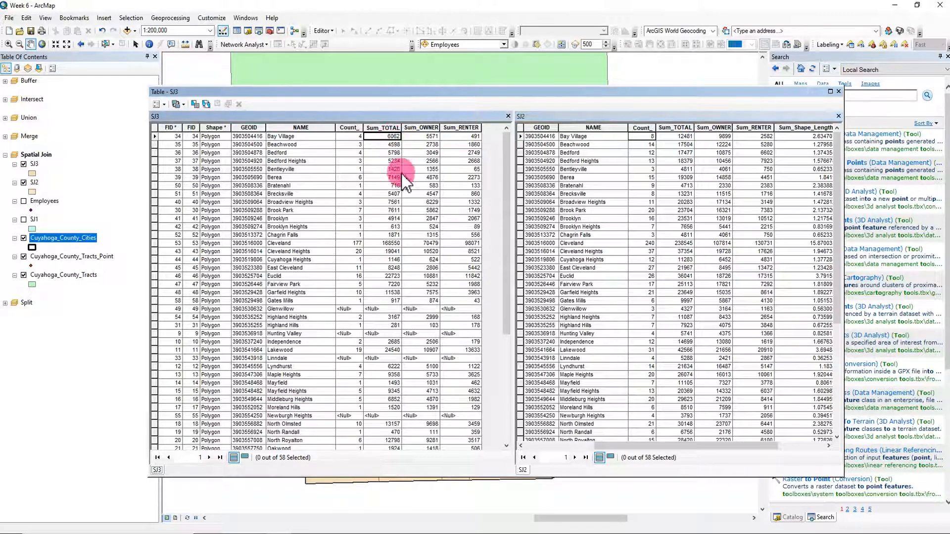
left_click(684, 138)
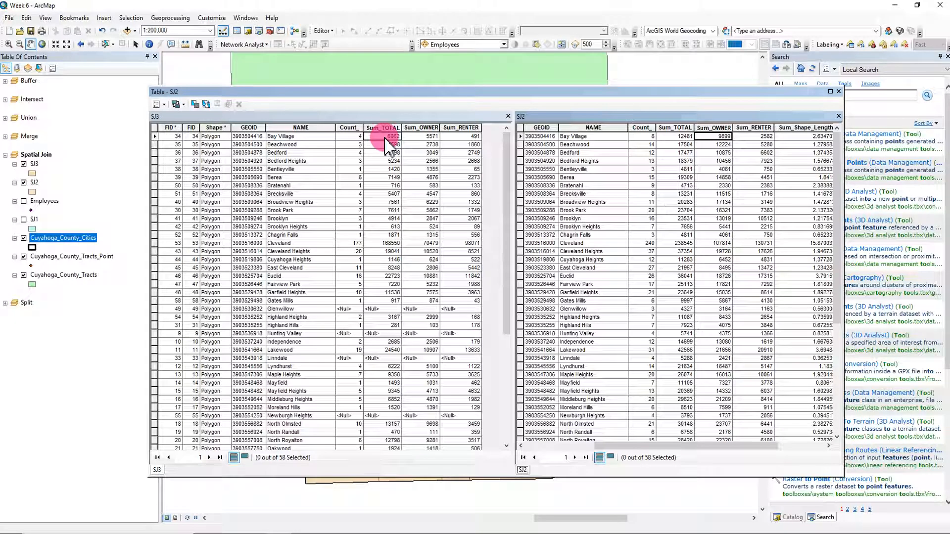
left_click(225, 117)
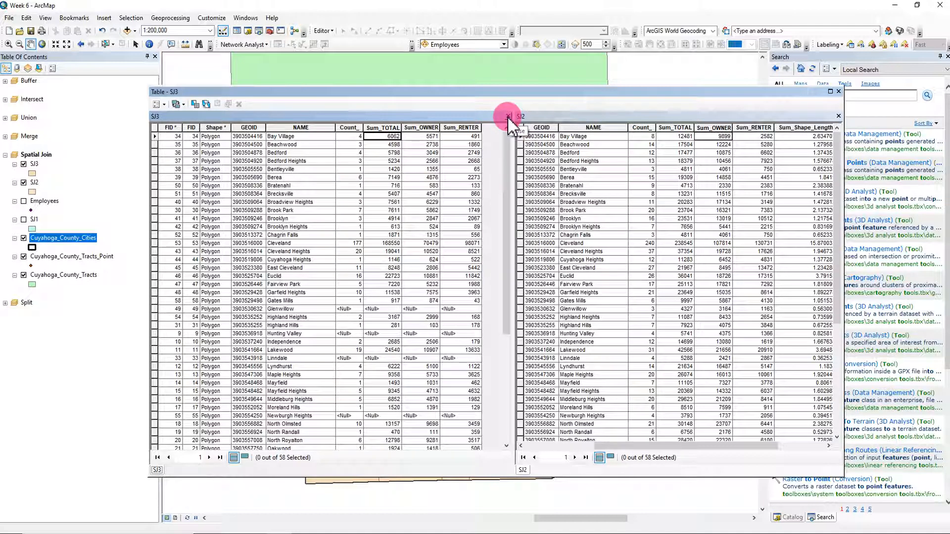
left_click_drag(674, 128, 748, 134)
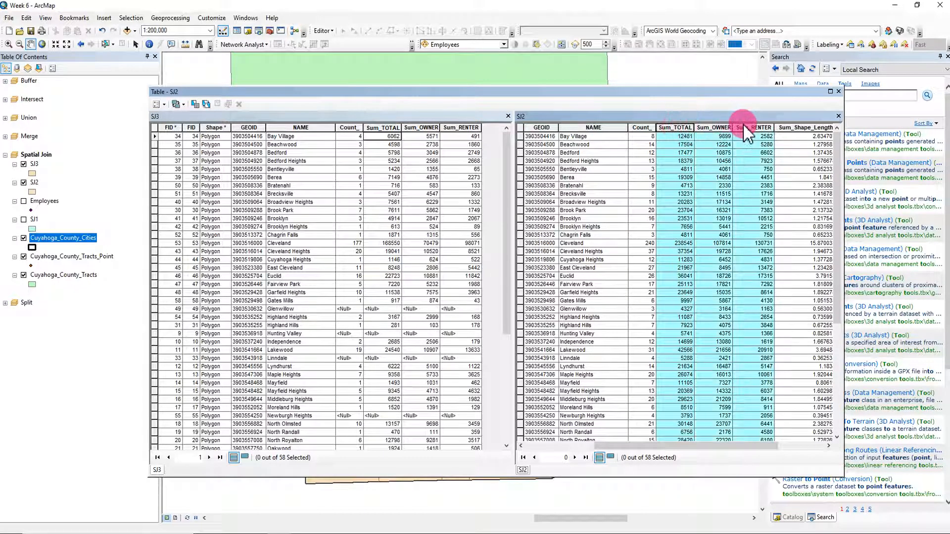
Close the attribute tables and turn off the SJ3 and SJ2 layers
left_click(839, 91)
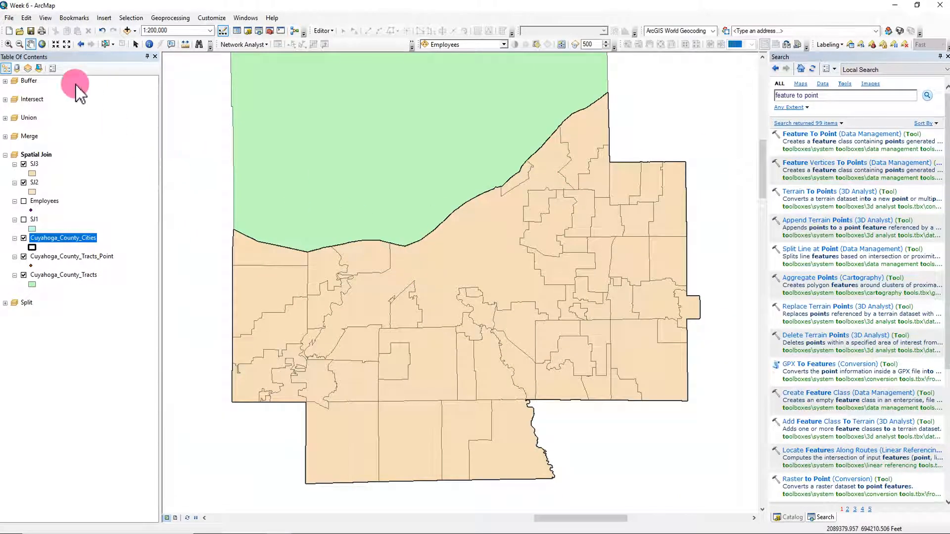
left_click(23, 163)
left_click(24, 182)
left_click(105, 379)
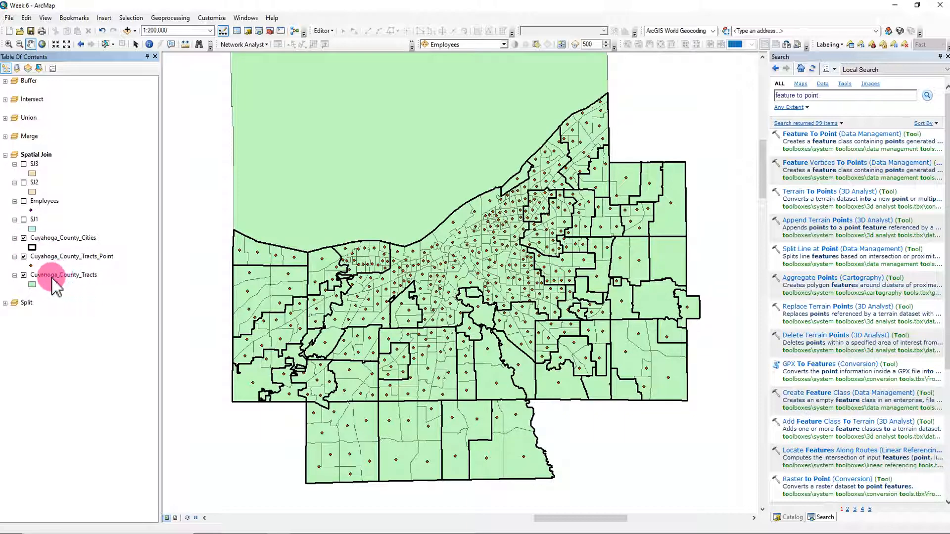
Label the Cuyahoga_County_Cities features with their city names
scroll(369, 264, "up", 6)
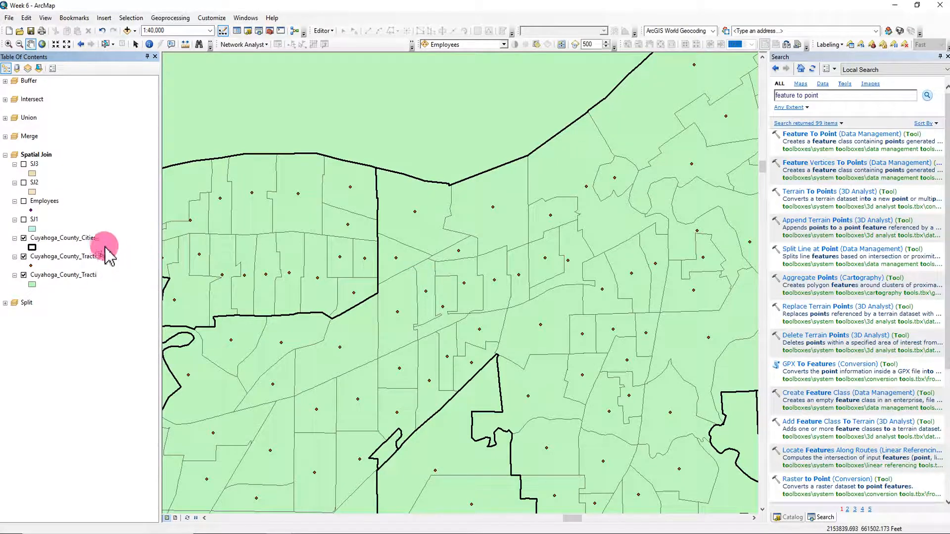
mouse_move(84, 240)
left_mouse_down()
mouse_move(269, 261)
mouse_move(107, 253)
mouse_move(86, 278)
mouse_move(89, 250)
left_mouse_up()
right_click(88, 240)
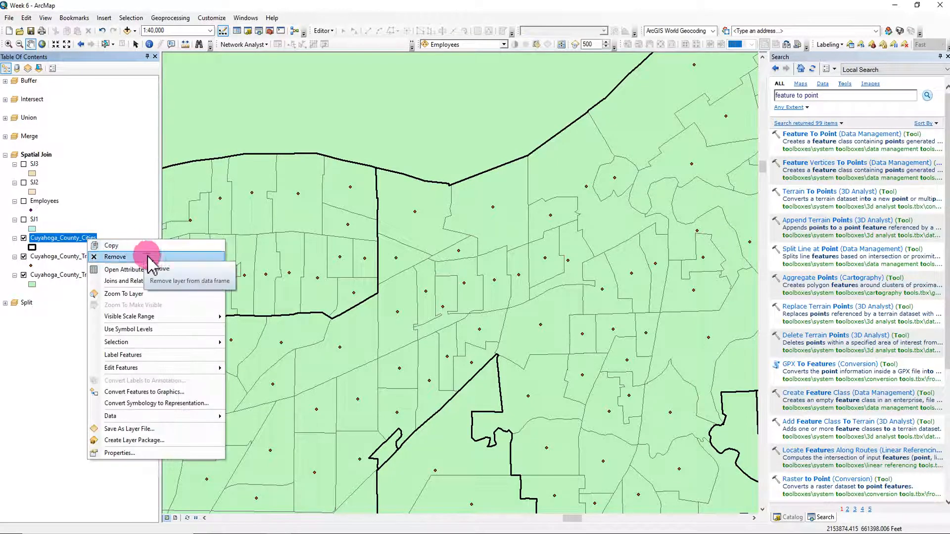
left_click(165, 354)
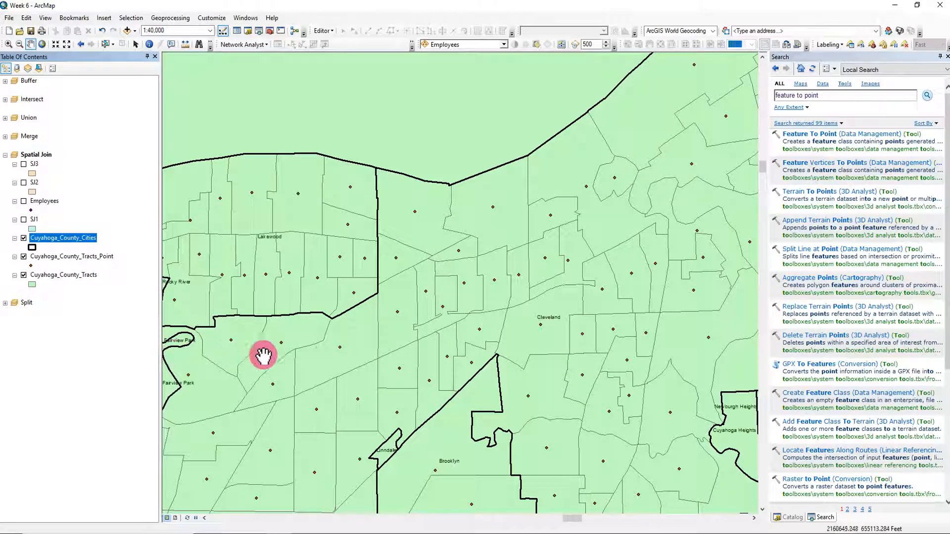
scroll(441, 360, "down", 2)
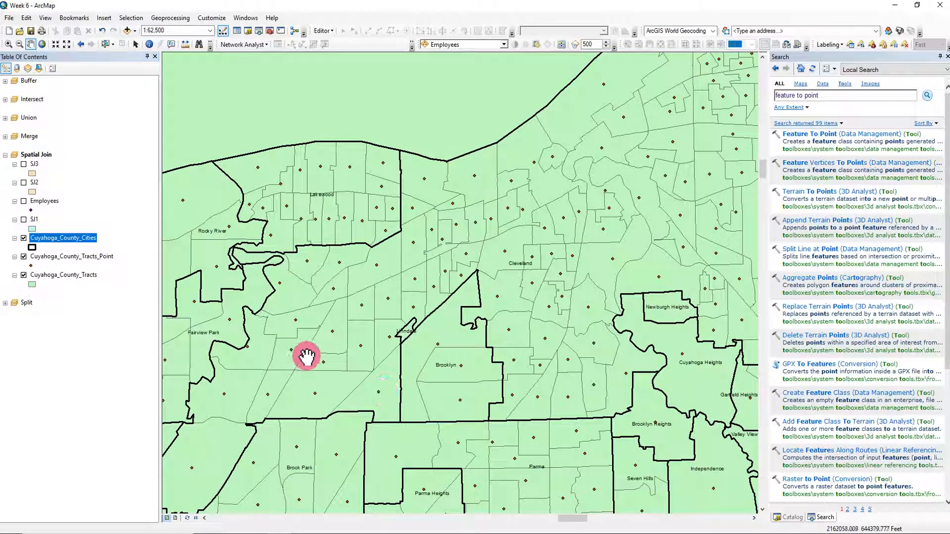
Open the Cuyahoga_County_Cities attribute table and sort it by NAME in ascending order
right_click(79, 239)
left_click(118, 265)
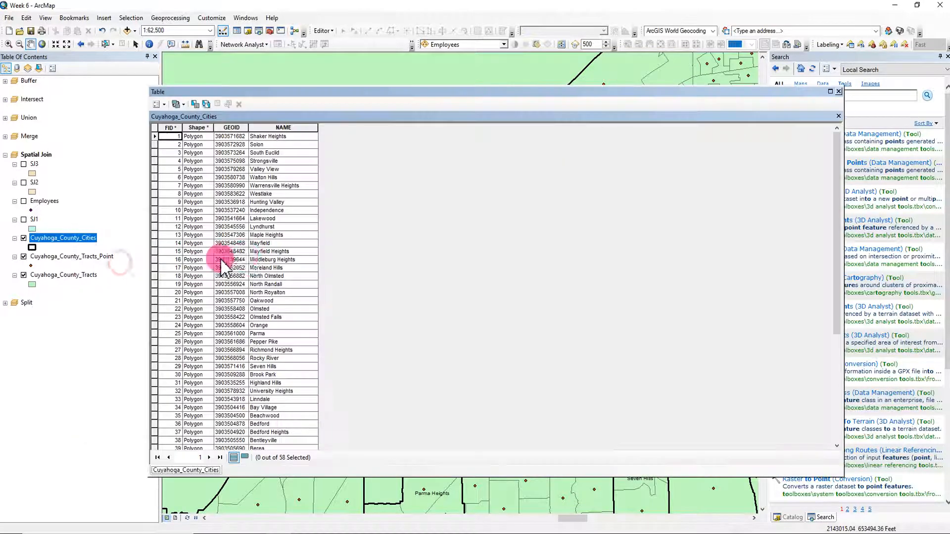
left_click(280, 128)
right_click(277, 130)
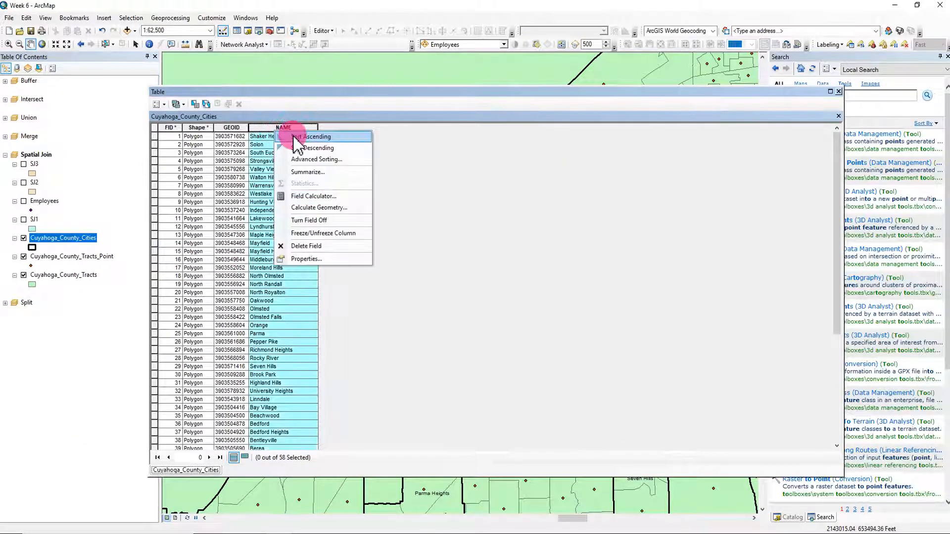
left_click(297, 137)
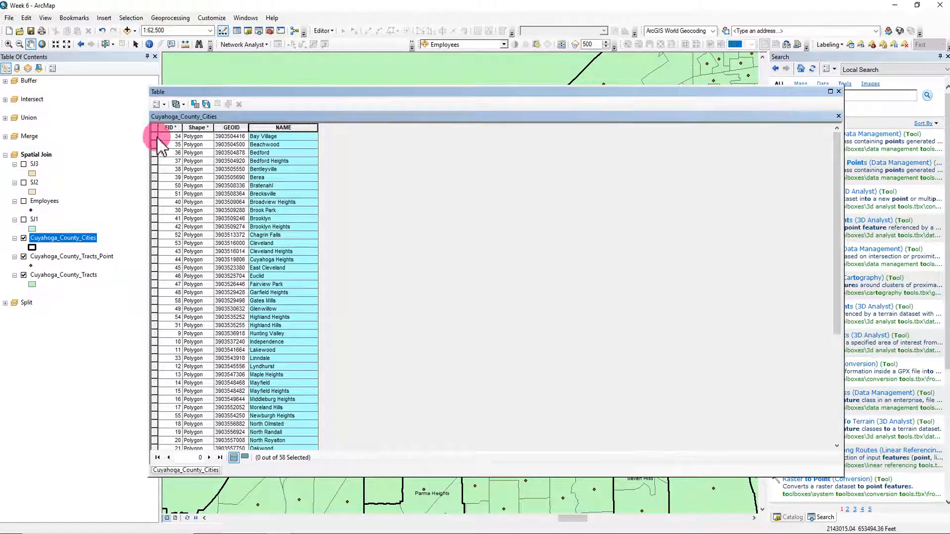
Select the Bay Village record in the Cuyahoga_County_Cities table, close the table, and inspect the city's tract polygons and points on the map
left_click(155, 137)
left_click(839, 93)
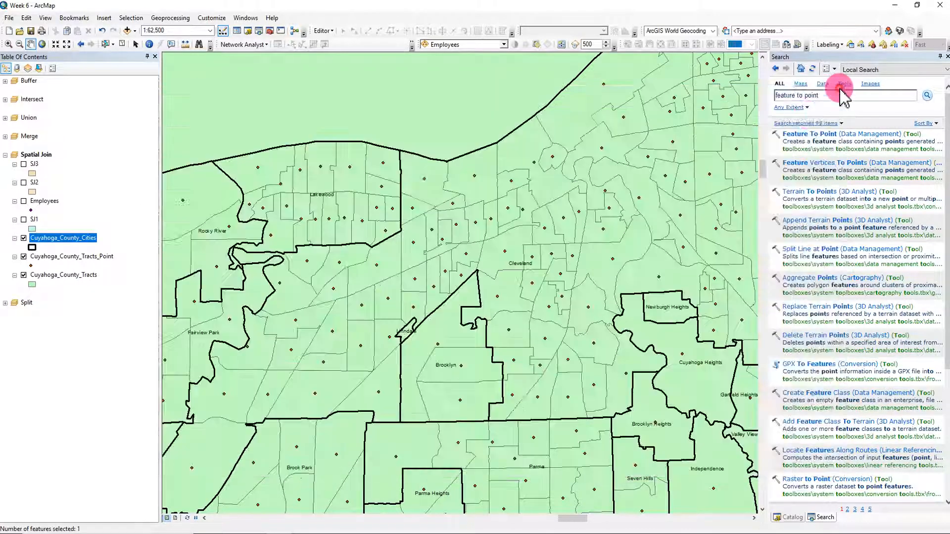
scroll(621, 361, "down", 2)
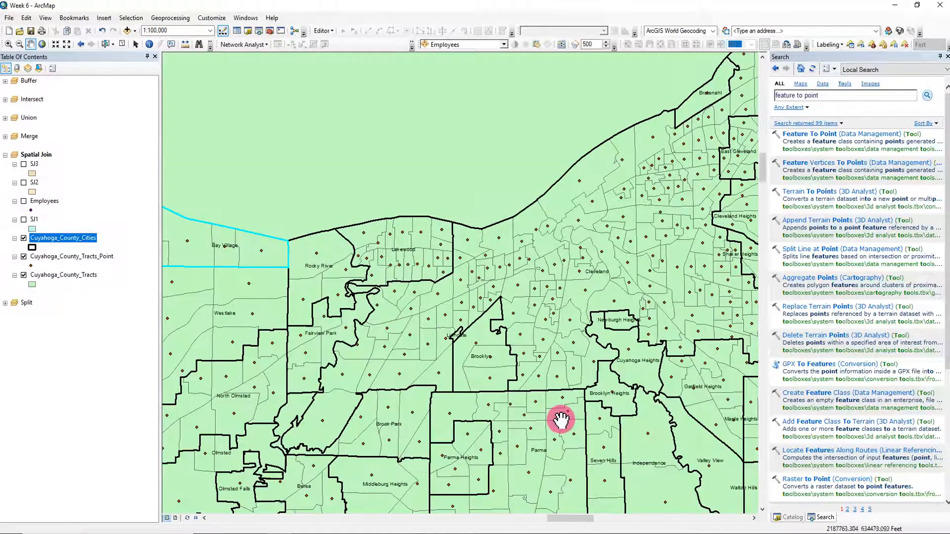
left_click_drag(314, 321, 513, 376)
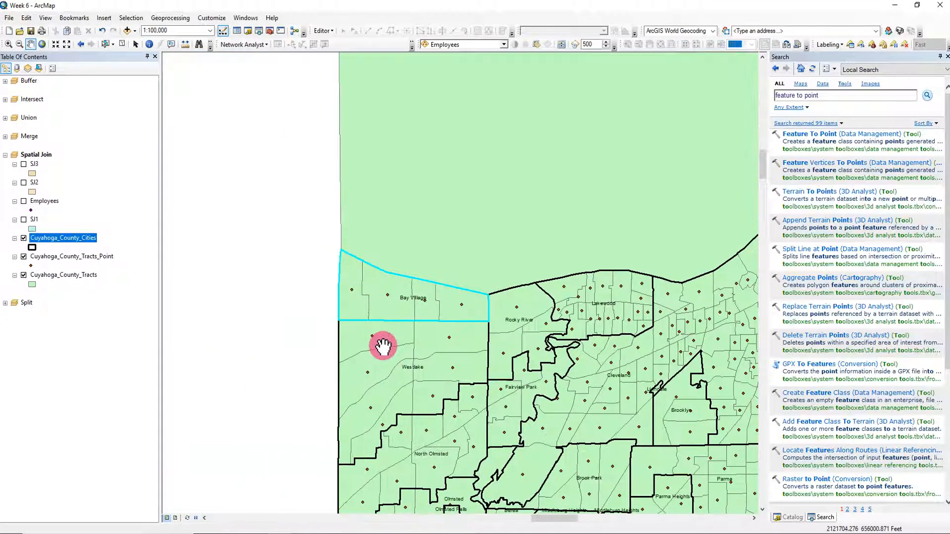
scroll(384, 345, "up", 2)
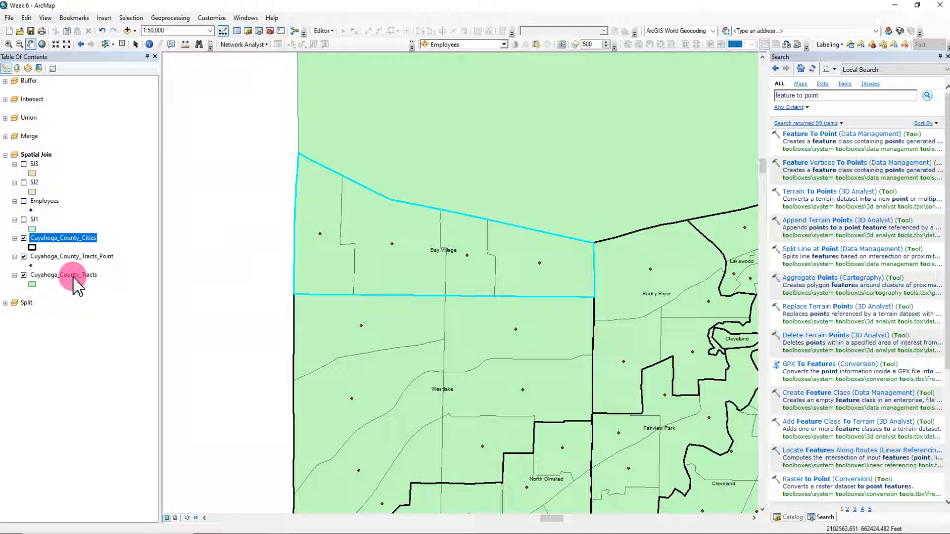
Open the SJ2 attribute table, select the Bay Village record to check its Count_ and summed values, and close the table
right_click(34, 184)
left_click(69, 212)
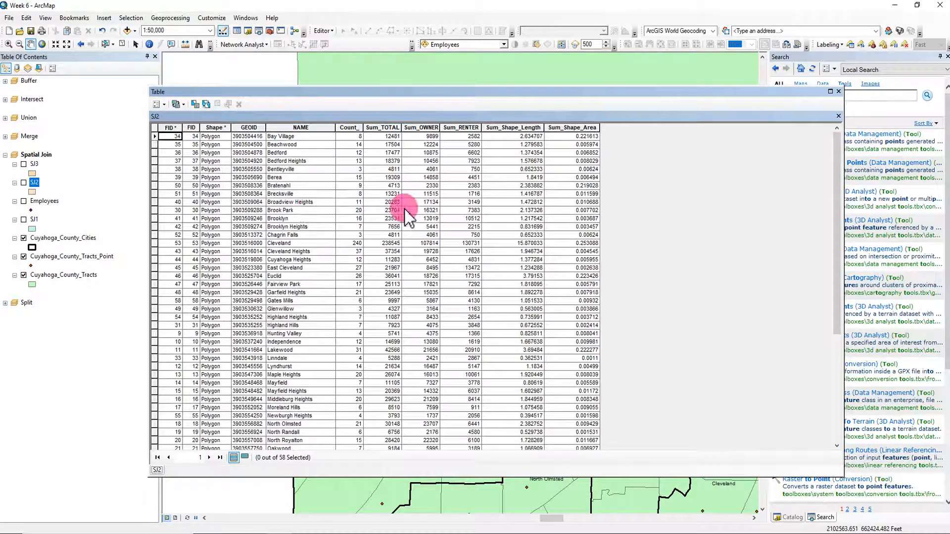
left_click(156, 137)
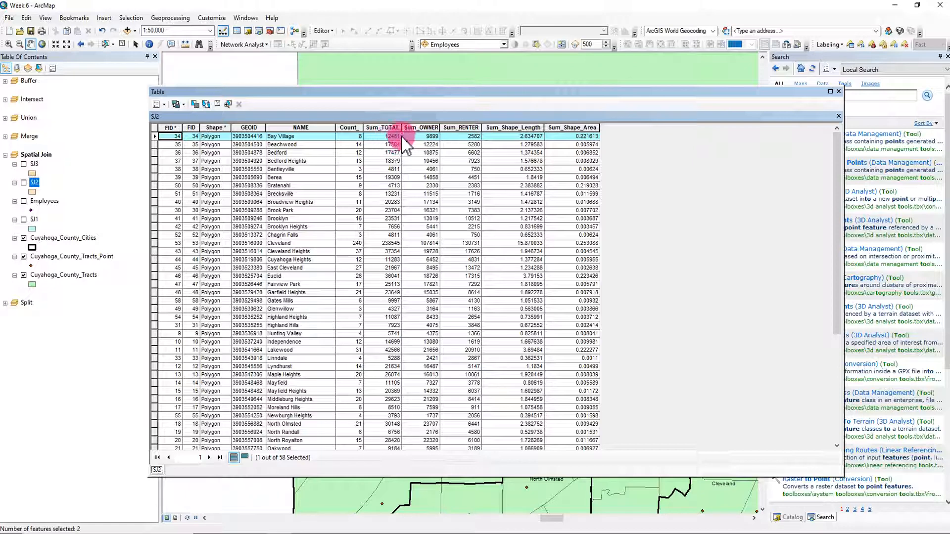
left_click(839, 92)
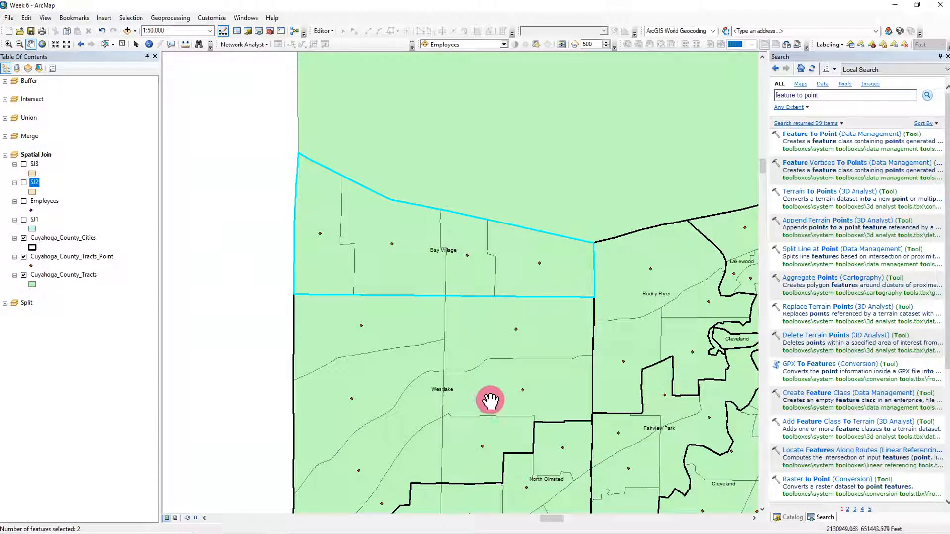
Clear all selected features and highlight the Cuyahoga_County_Tracts layer
scroll(488, 400, "down", 3)
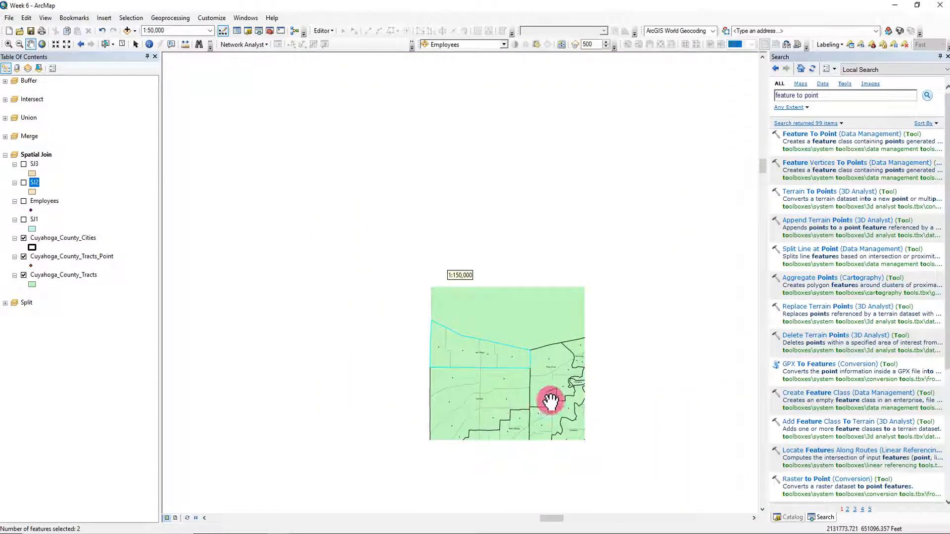
left_click_drag(613, 414, 385, 305)
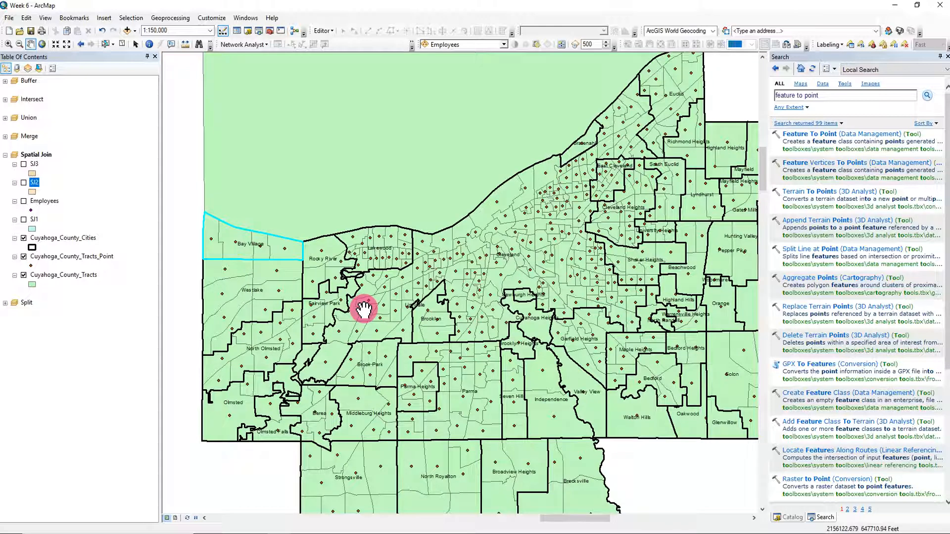
left_click_drag(446, 301, 430, 283)
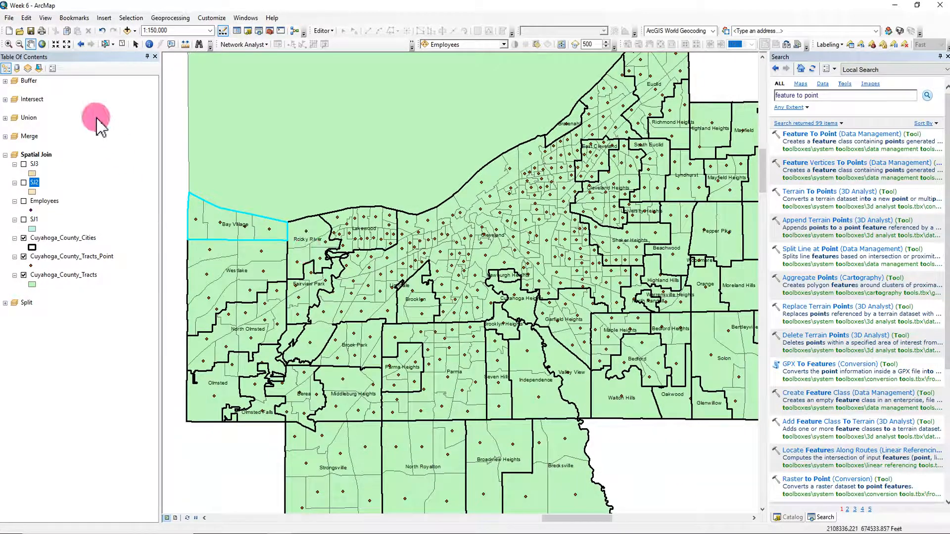
left_click(123, 44)
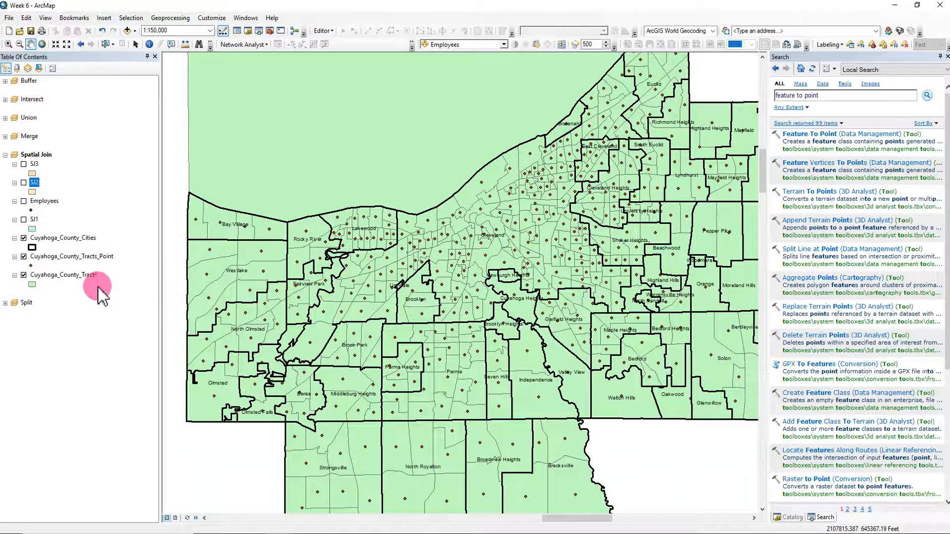
left_click(75, 277)
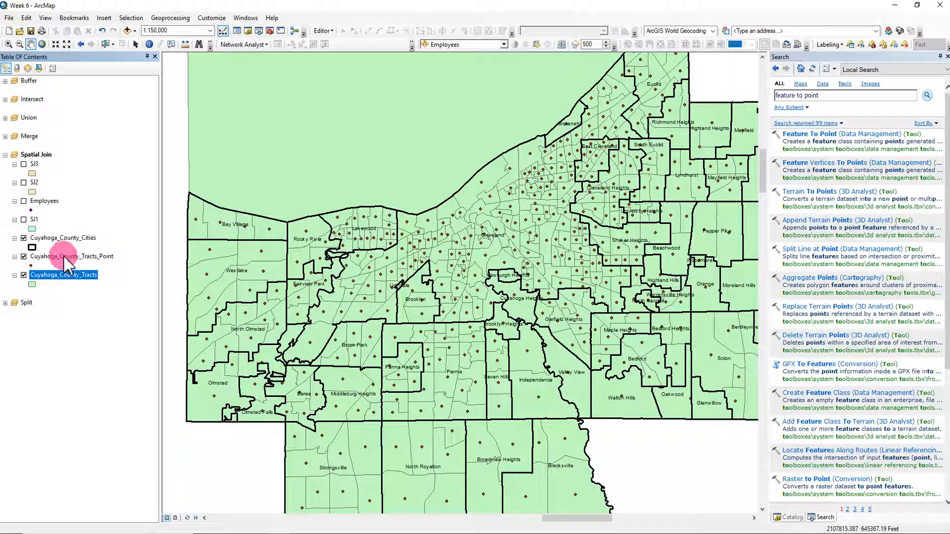
Sort the SJ3 attribute table by Sum_TOTAL in ascending order and select the four records with null values
right_click(34, 168)
left_click(143, 191)
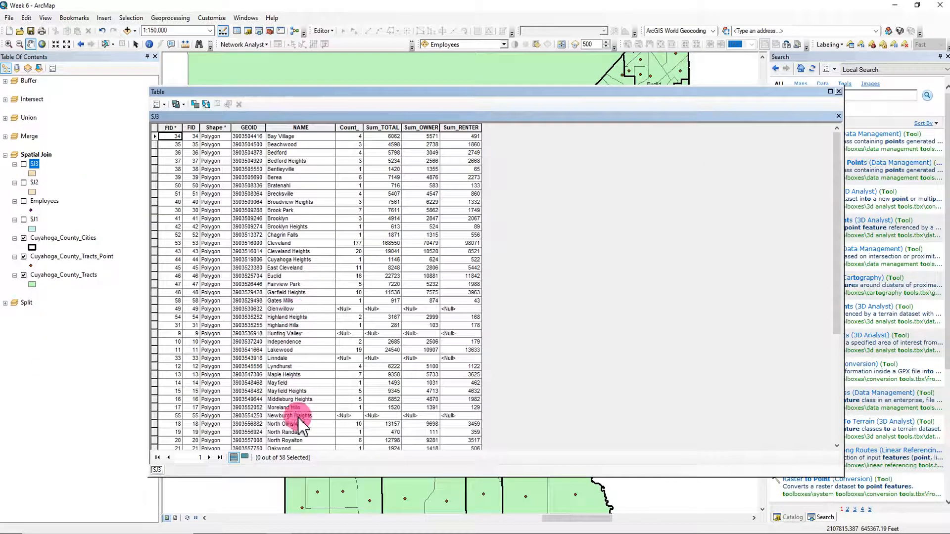
left_click_drag(303, 507, 363, 385)
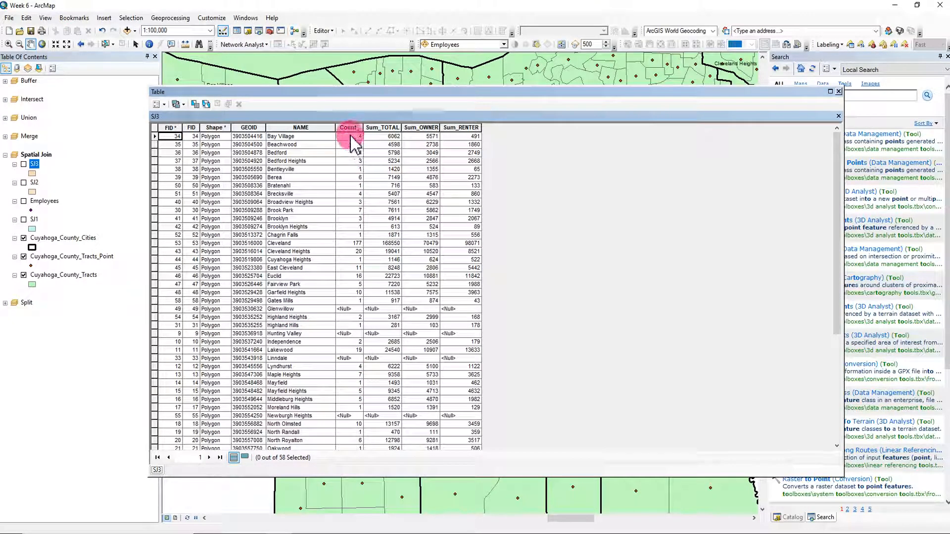
left_click(372, 126)
right_click(385, 132)
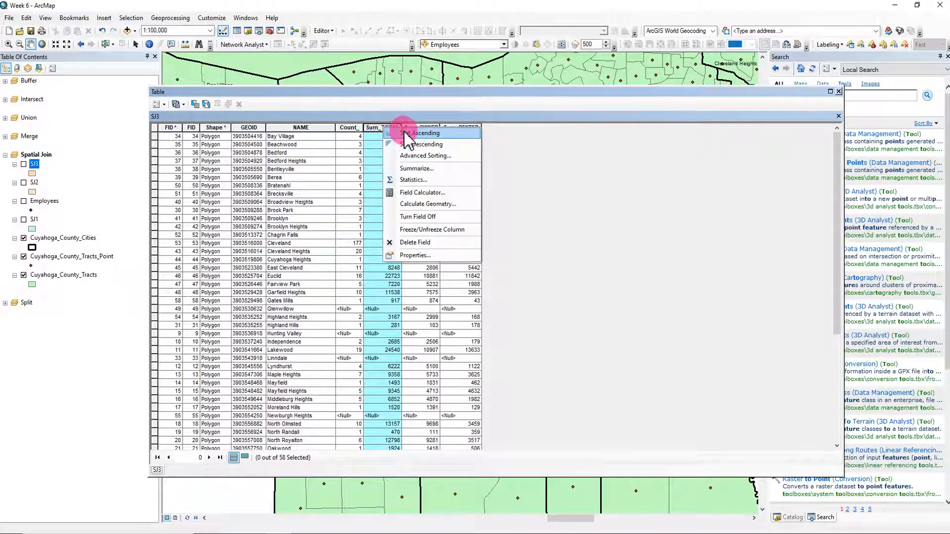
left_click(400, 149)
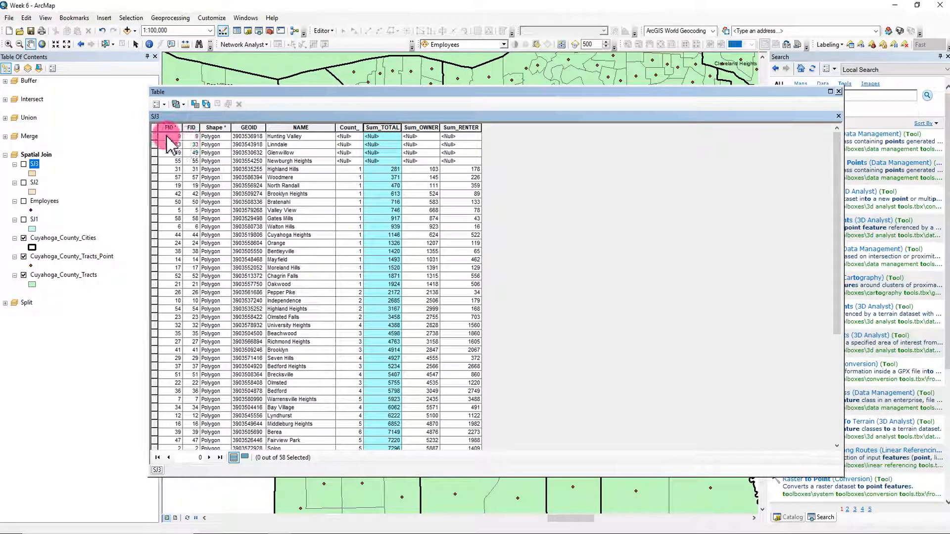
left_click_drag(155, 137, 156, 161)
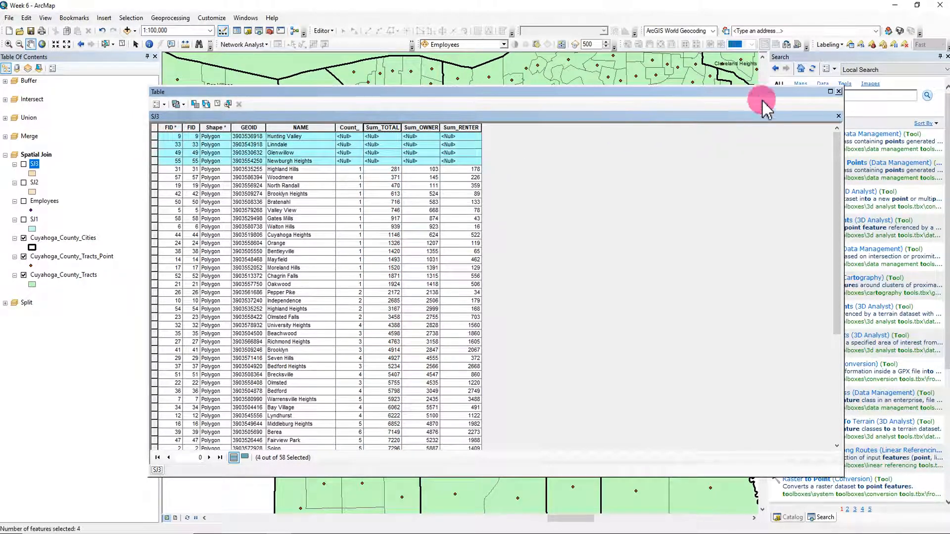
Close the SJ3 table, turn on the SJ3 layer, and locate the selected Linndale and Newburgh Heights polygons on the map
left_click(838, 91)
left_click_drag(435, 185, 495, 292)
scroll(530, 276, "down", 3)
scroll(488, 295, "up", 1)
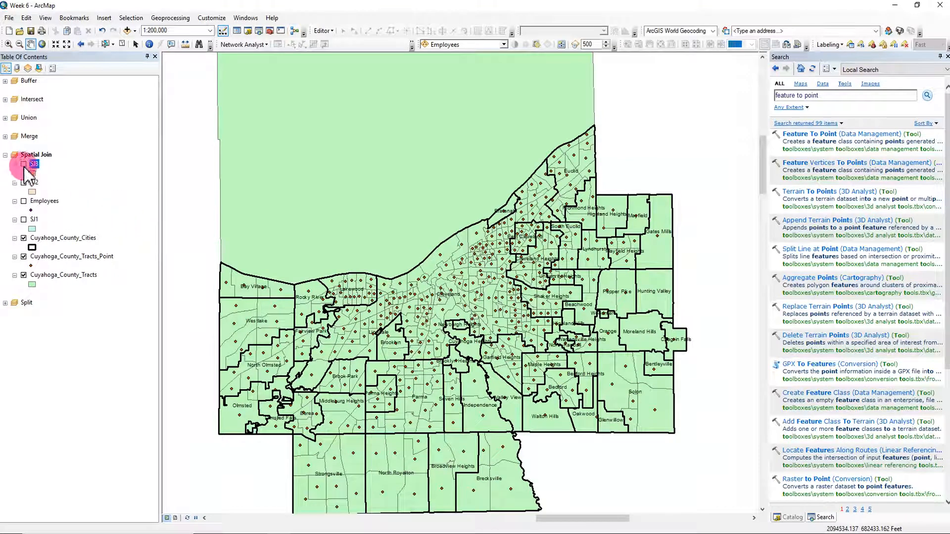
left_click(23, 164)
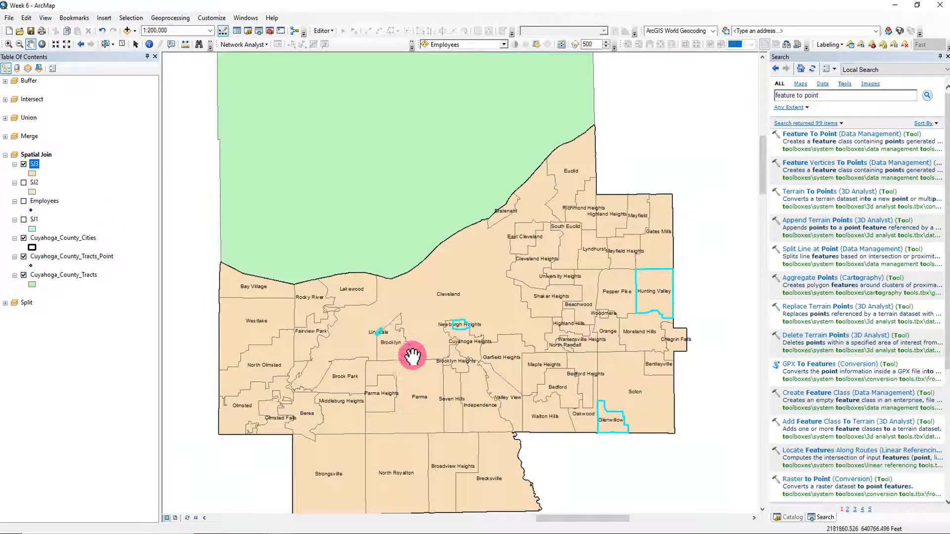
scroll(382, 339, "up", 1)
scroll(383, 338, "up", 3)
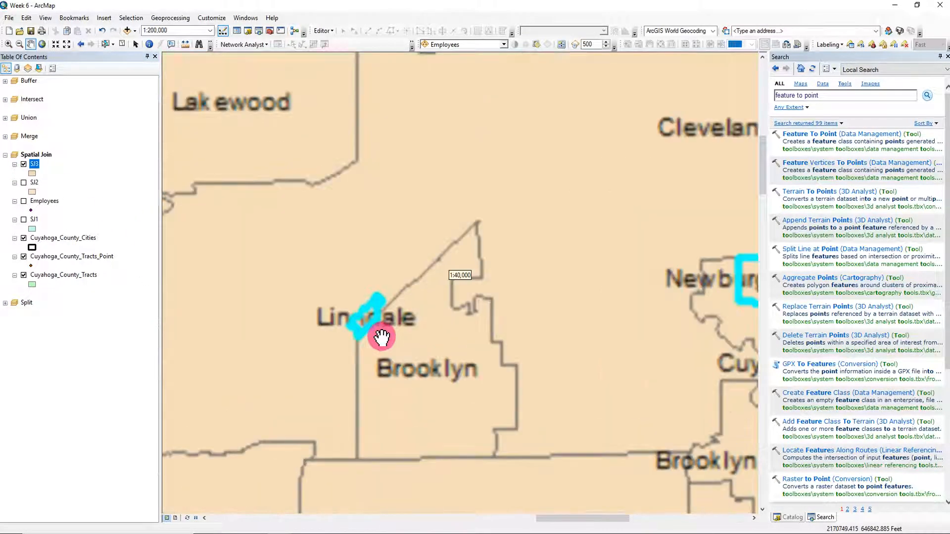
left_click_drag(432, 349, 288, 290)
left_click_drag(656, 253, 492, 270)
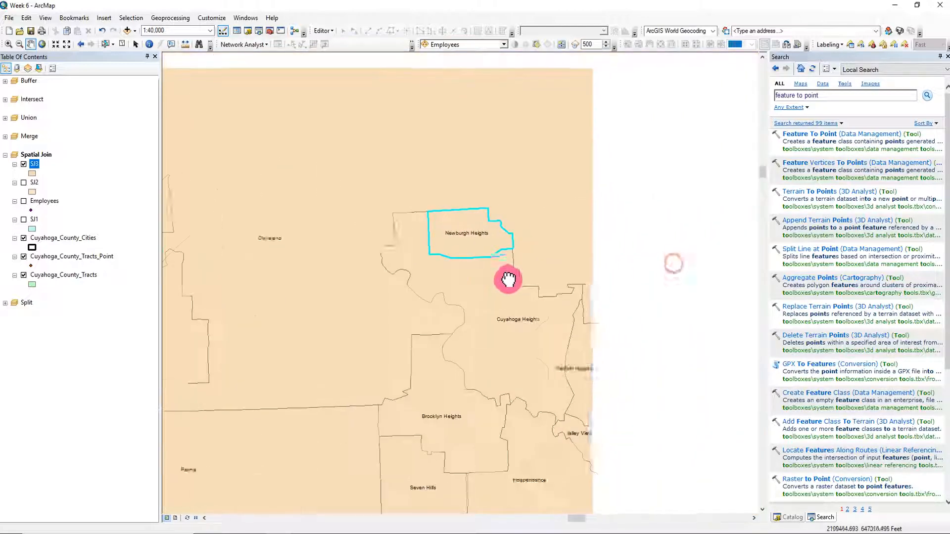
Set the SJ3 layer's symbol to Hollow and turn off the Cuyahoga_County_Cities and Cuyahoga_County_Tracts_Point layers
left_click(32, 174)
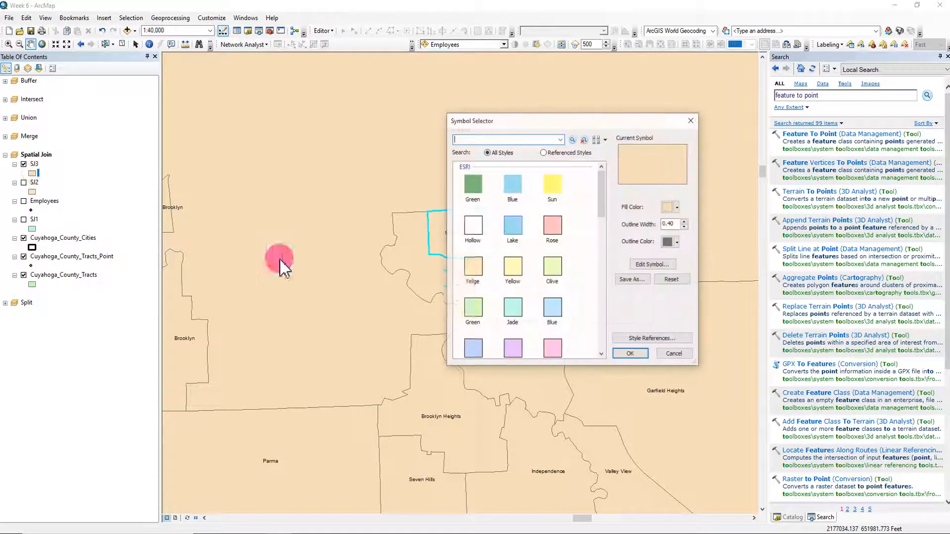
left_click(471, 228)
left_click(627, 353)
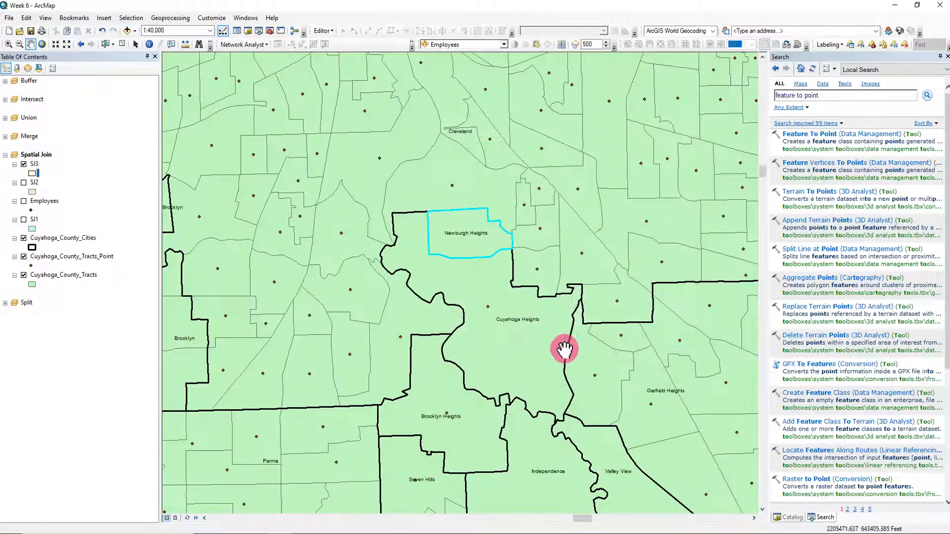
left_click(23, 238)
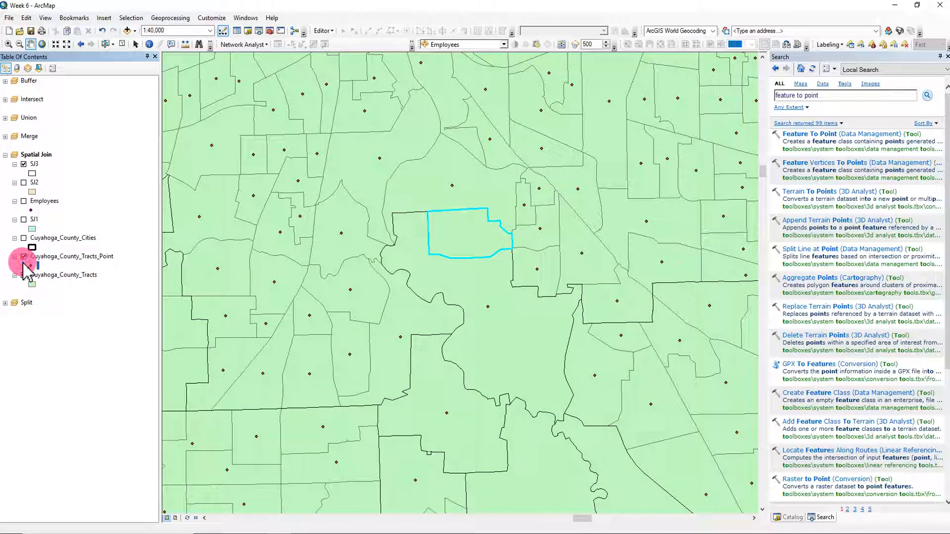
left_click(24, 257)
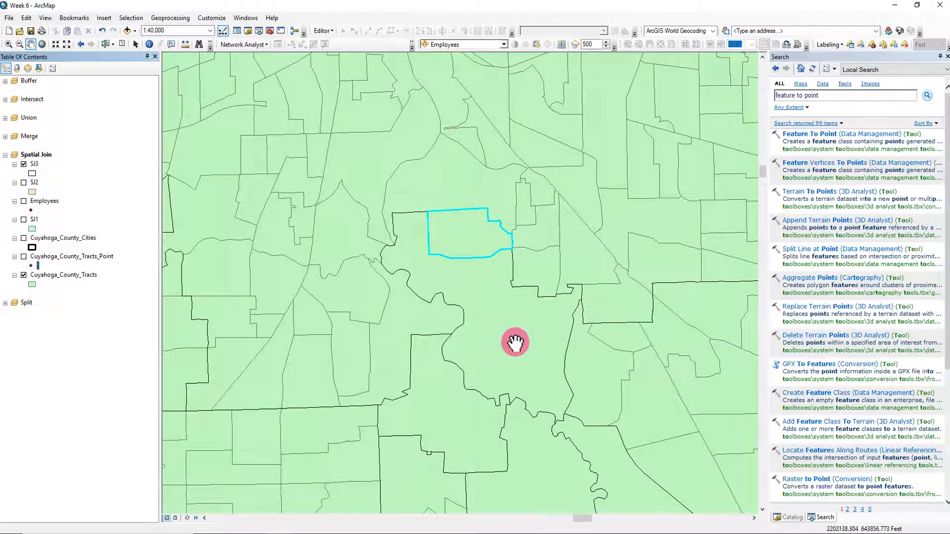
Add the Cuyahoga Heights polygon to the Newburgh Heights selection to compare both with the tract boundaries, and clear the selection
left_click(106, 44)
left_click(446, 275, "shift")
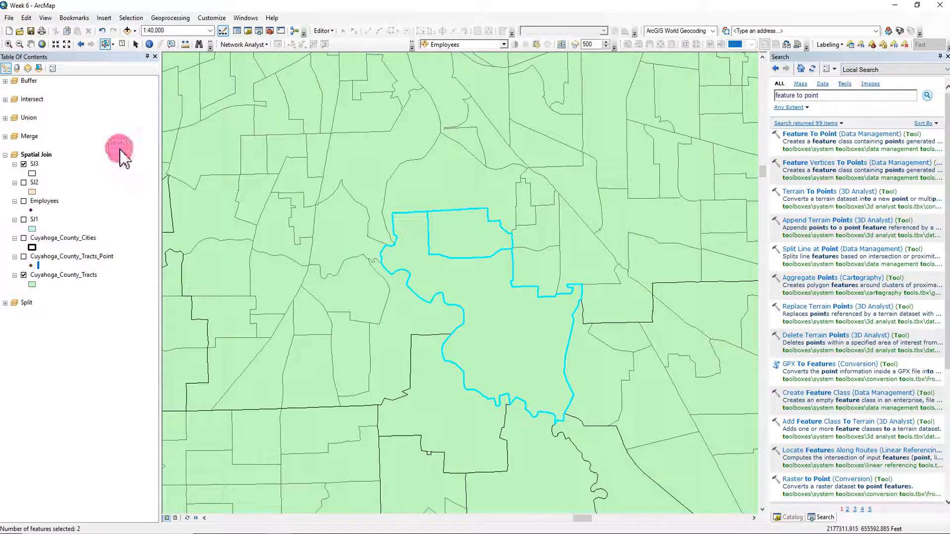
left_click(122, 44)
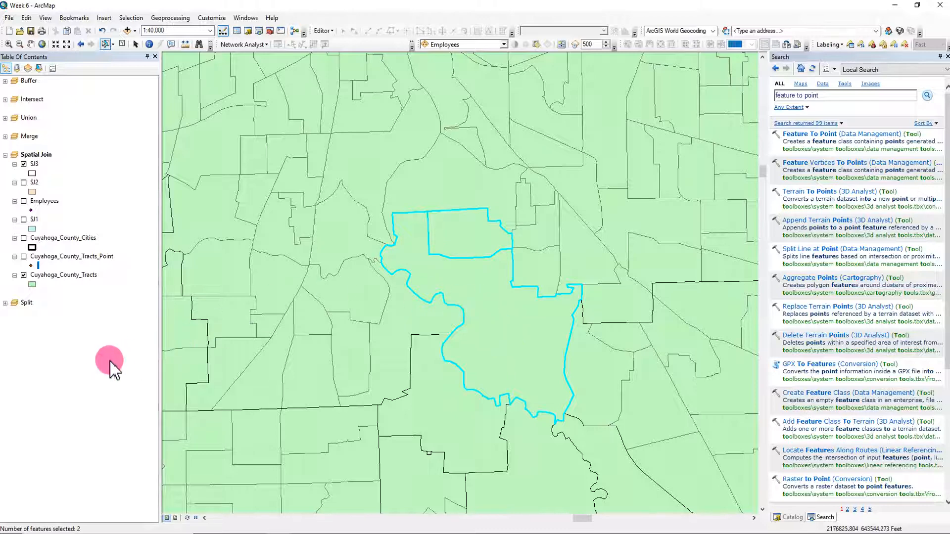
scroll(377, 367, "down", 2)
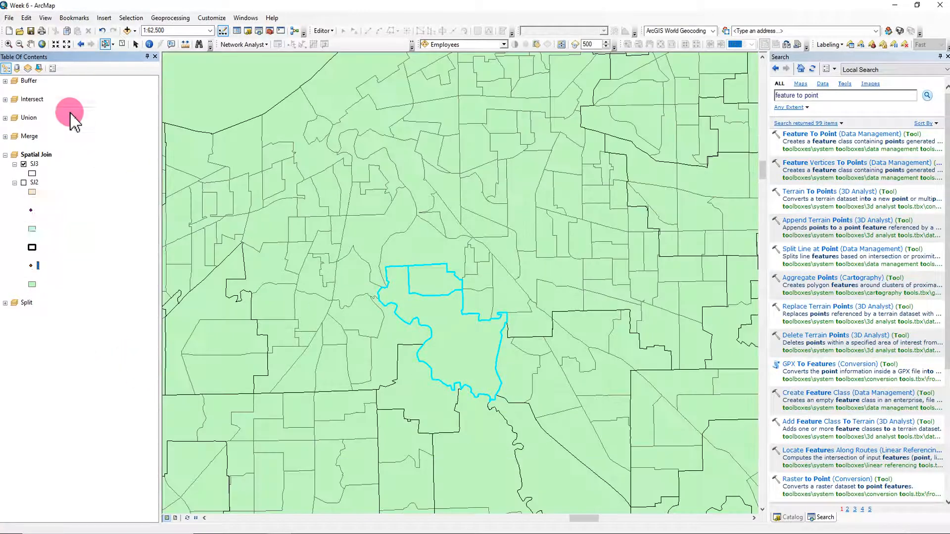
left_click(123, 45)
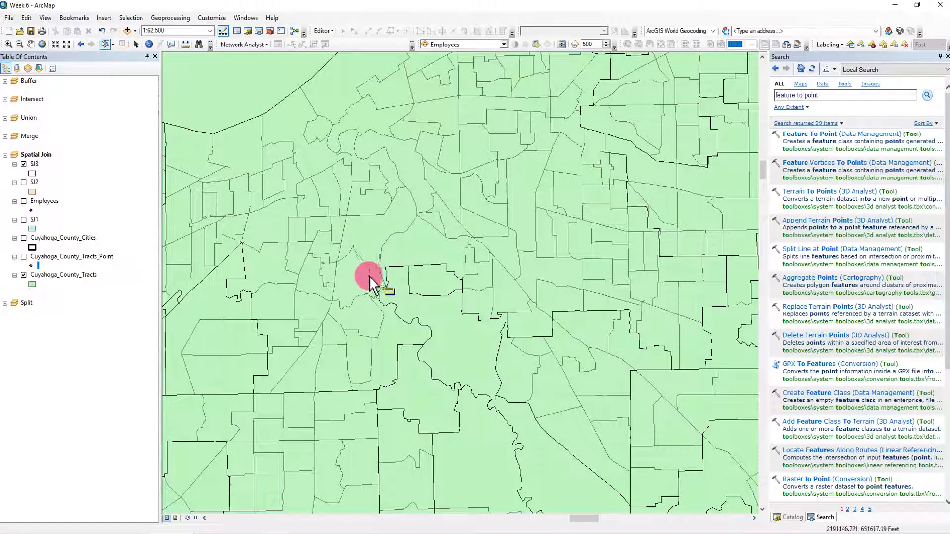
Turn off the Cuyahoga_County_Tracts and SJ3 layers and turn on Cuyahoga_County_Cities
left_click(23, 275)
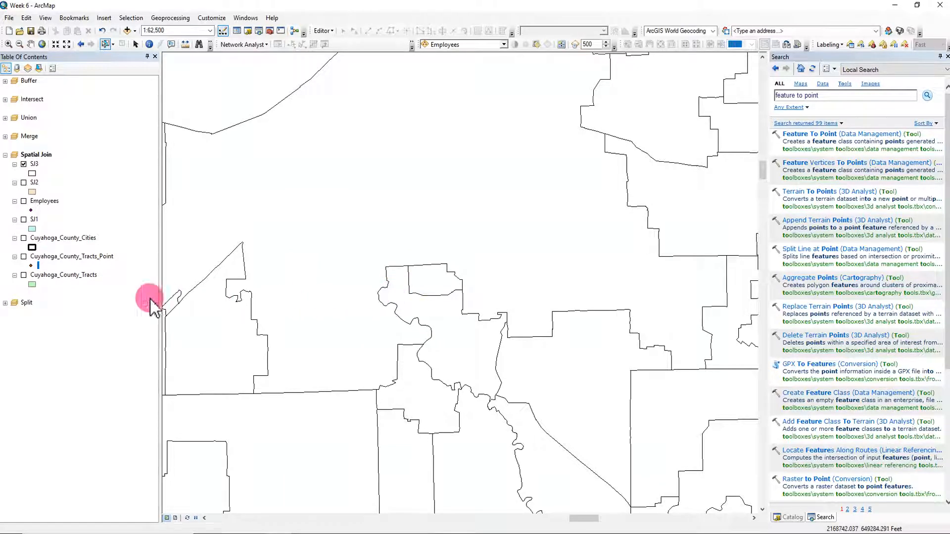
left_click(23, 164)
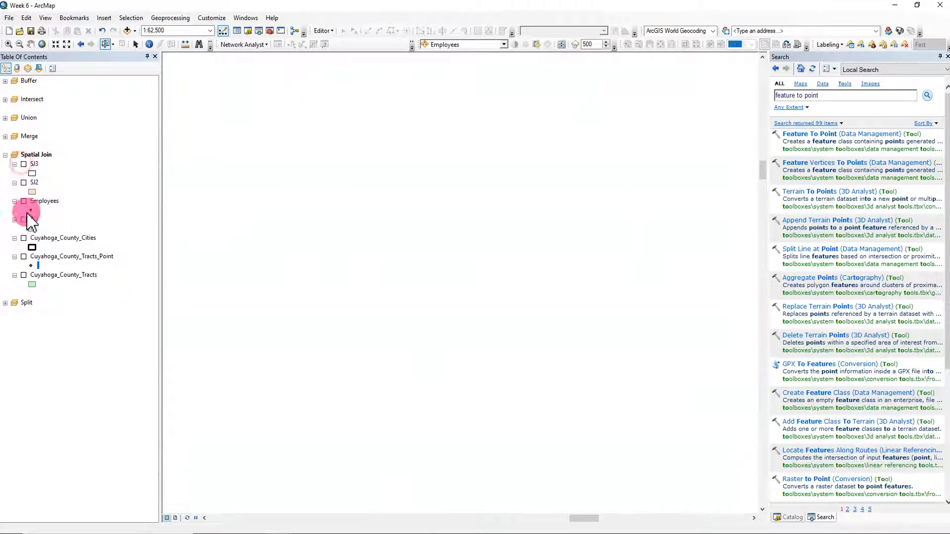
left_click(23, 238)
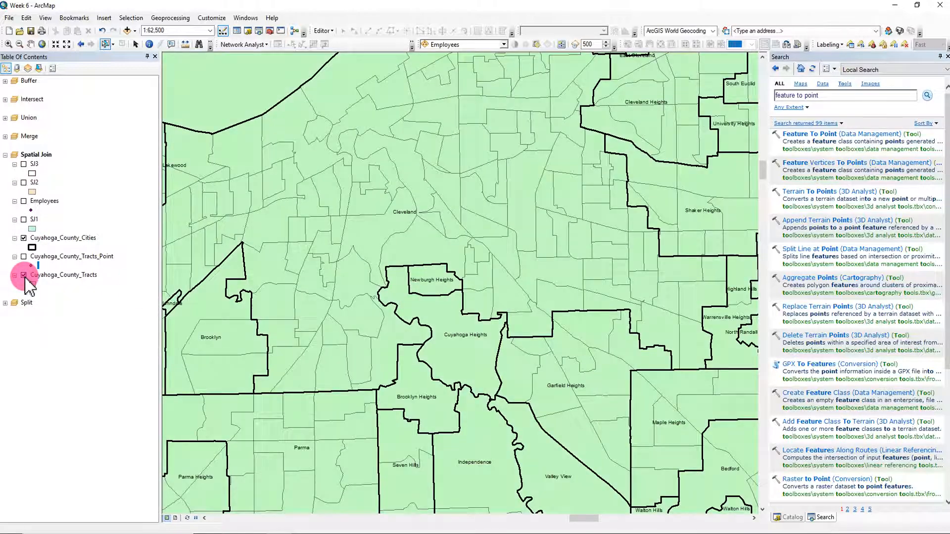
Toggle Cuyahoga_County_Tracts beneath the city outlines to compare boundaries, and show the tracts alone with Cuyahoga_County_Cities off
left_click(23, 276)
left_click(23, 276)
left_click(24, 275)
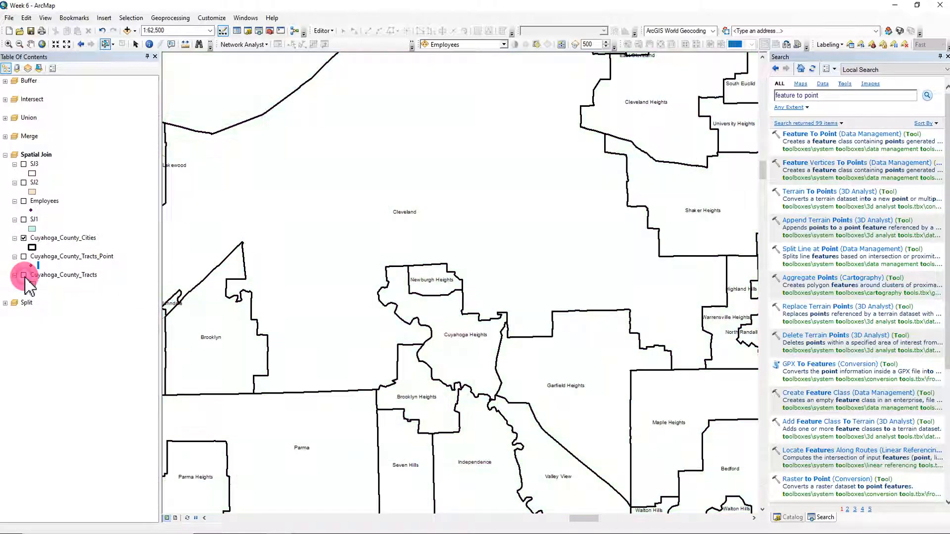
left_click(24, 238)
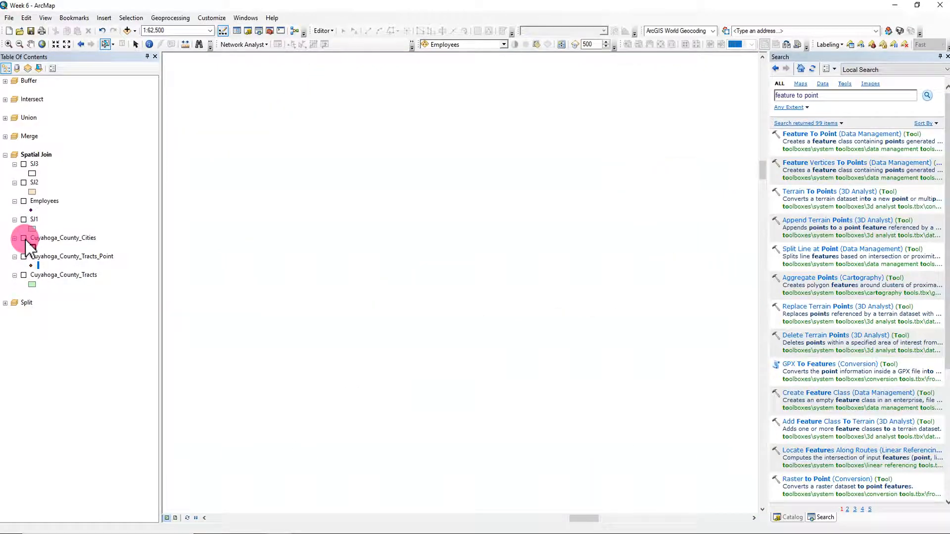
left_click(23, 275)
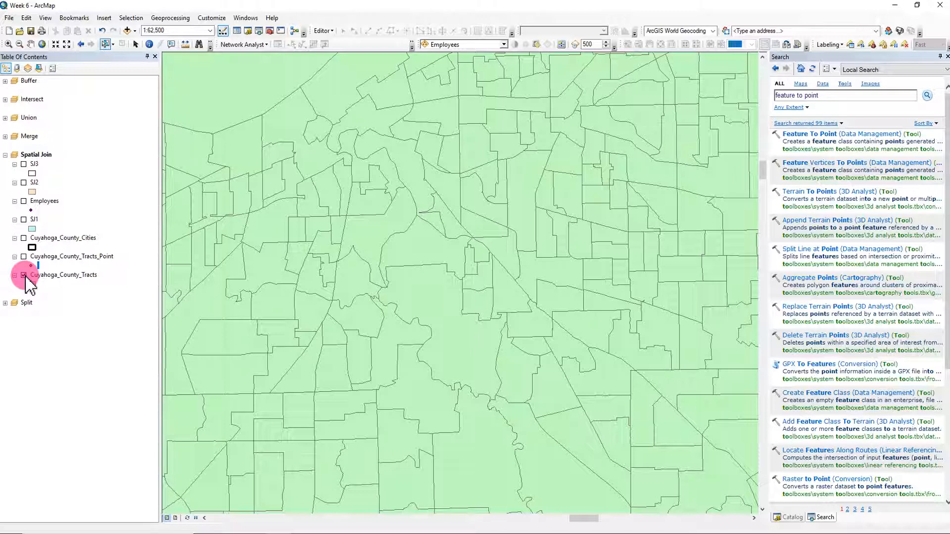
Turn on Cuyahoga_County_Tracts_Point and toggle SJ3 over the tracts to compare city outlines with the tract points, leaving both layers visible
left_click(24, 257)
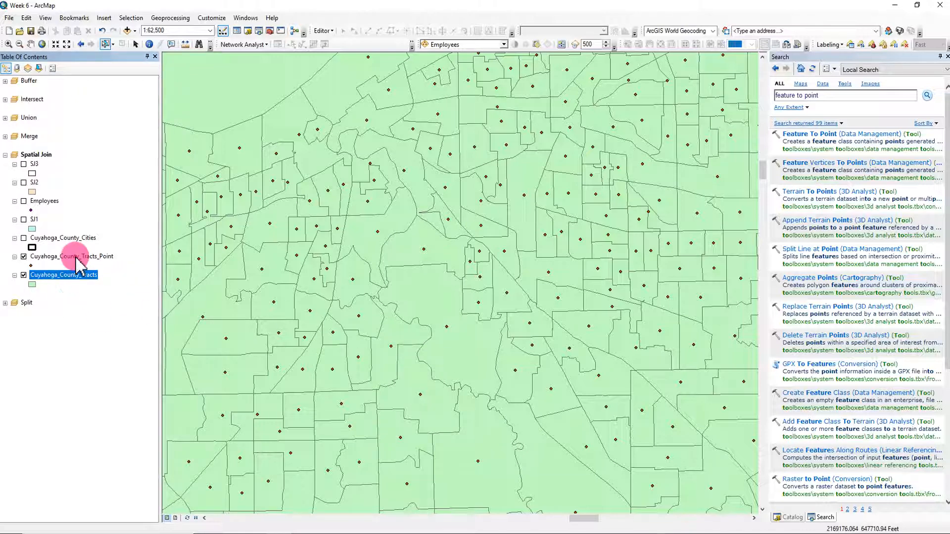
mouse_move(88, 267)
left_mouse_down()
mouse_move(426, 308)
mouse_move(439, 339)
mouse_move(471, 340)
mouse_move(415, 295)
mouse_move(435, 291)
mouse_move(463, 343)
mouse_move(305, 271)
mouse_move(43, 201)
mouse_move(54, 233)
mouse_move(38, 243)
mouse_move(31, 168)
mouse_move(57, 191)
mouse_move(421, 286)
mouse_move(445, 272)
mouse_move(399, 271)
mouse_move(435, 372)
mouse_move(472, 357)
mouse_move(438, 301)
mouse_move(459, 325)
mouse_move(455, 336)
mouse_move(441, 316)
left_mouse_up()
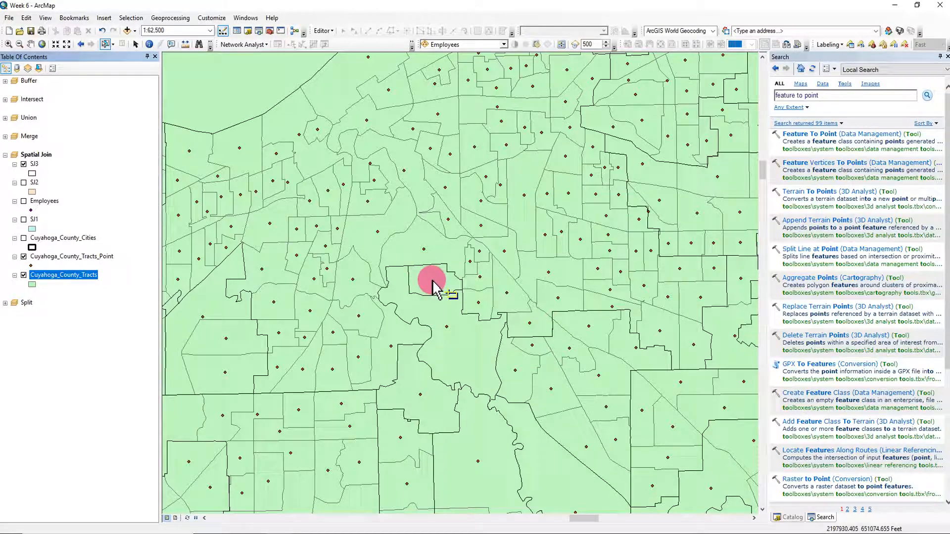
mouse_move(434, 283)
left_mouse_down()
mouse_move(448, 334)
mouse_move(445, 308)
mouse_move(409, 275)
mouse_move(461, 279)
mouse_move(424, 269)
mouse_move(418, 290)
mouse_move(429, 278)
left_mouse_up()
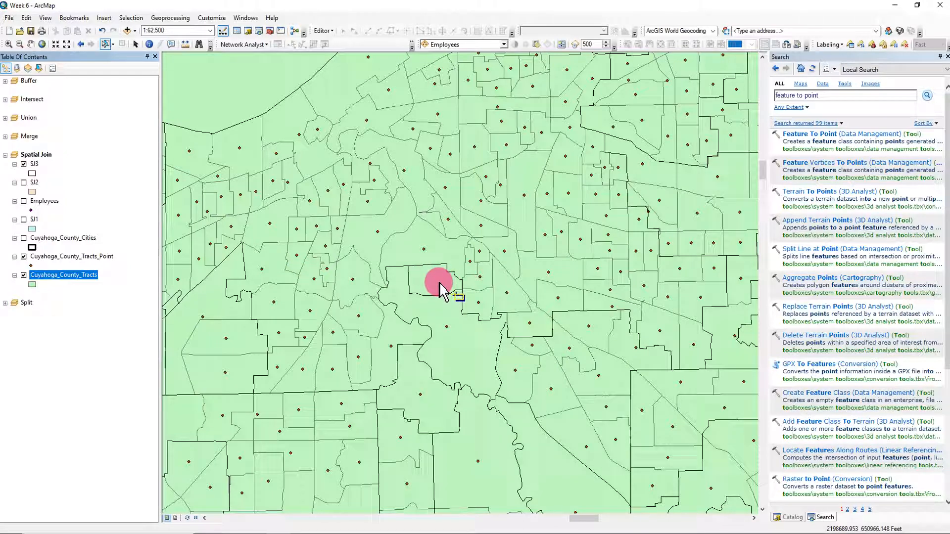
mouse_move(439, 283)
left_mouse_down()
mouse_move(438, 315)
mouse_move(453, 331)
mouse_move(460, 274)
mouse_move(433, 361)
mouse_move(17, 188)
mouse_move(34, 182)
mouse_move(25, 168)
left_mouse_up()
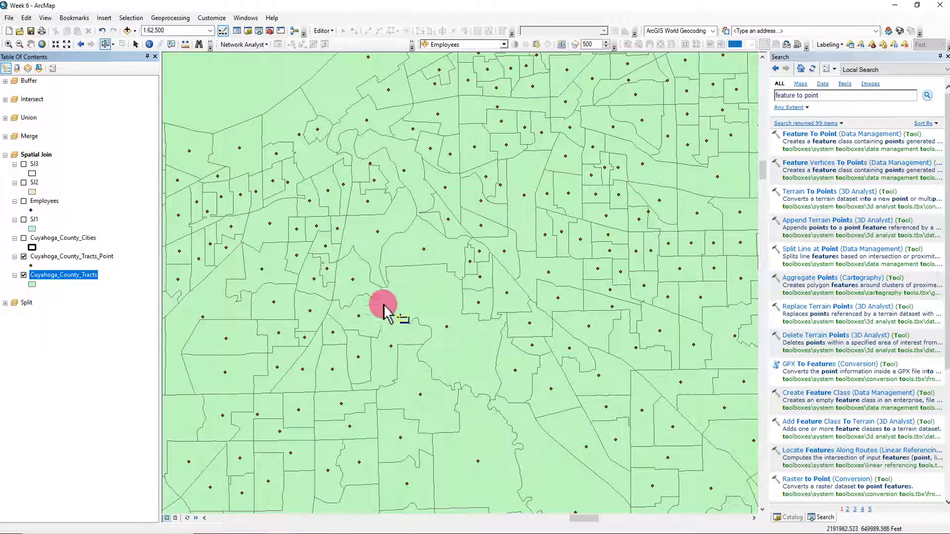
mouse_move(451, 334)
left_mouse_down()
mouse_move(439, 333)
mouse_move(418, 287)
mouse_move(378, 317)
mouse_move(84, 173)
left_mouse_up()
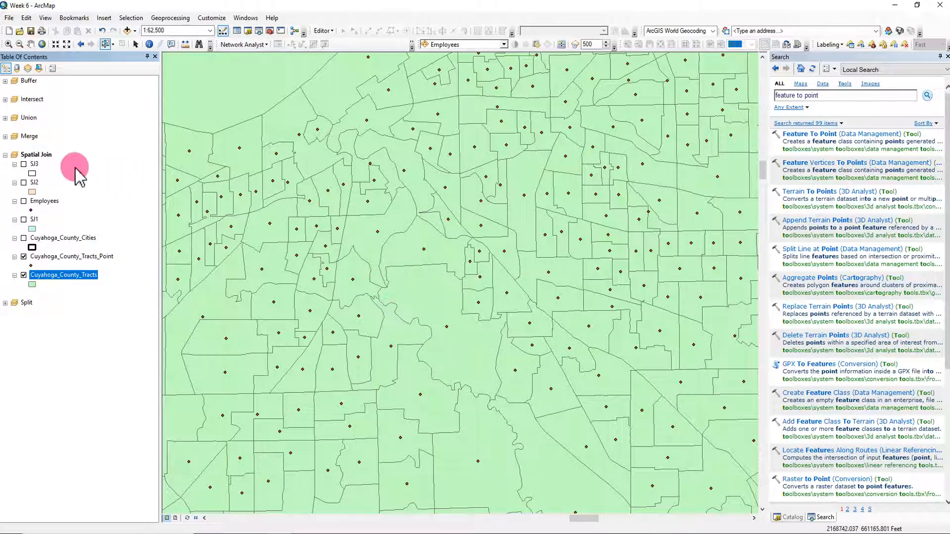
left_click(23, 164)
Select the Newburgh Heights polygon and the tract beneath it on the map, and open the SJ3 attribute table
right_click(35, 164)
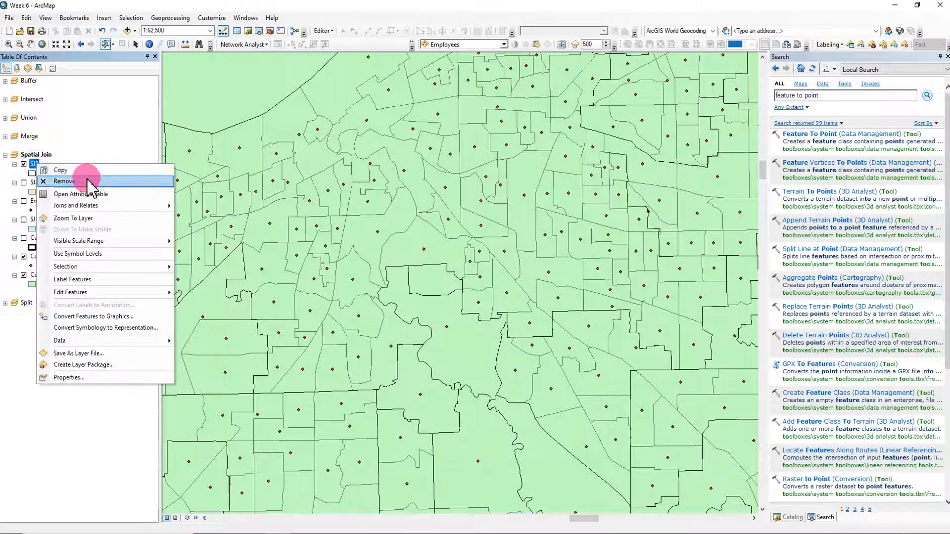
left_click(111, 91)
left_click(441, 289)
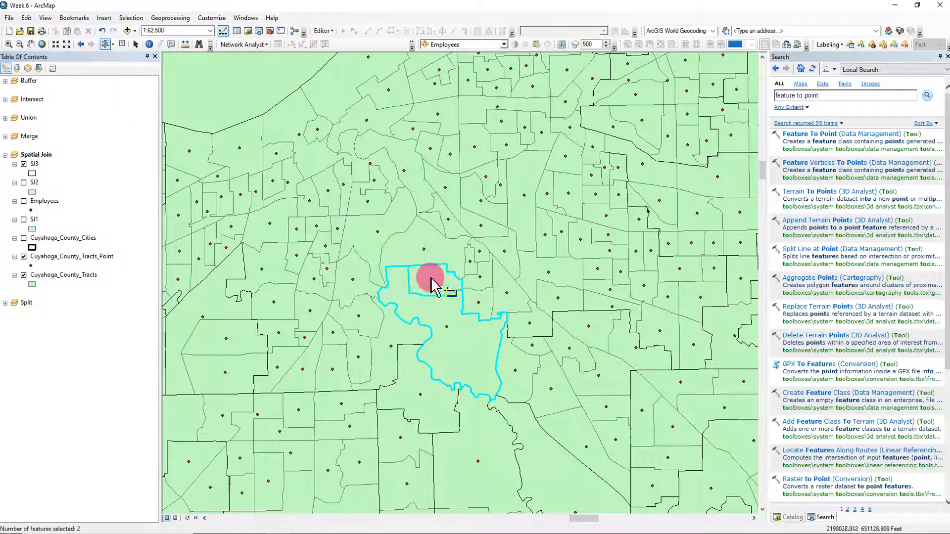
right_click(35, 165)
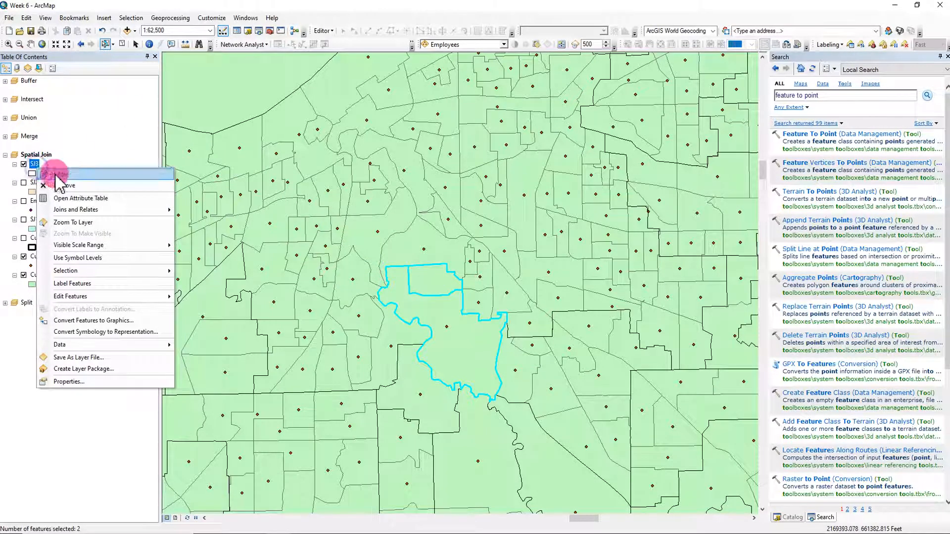
left_click(74, 198)
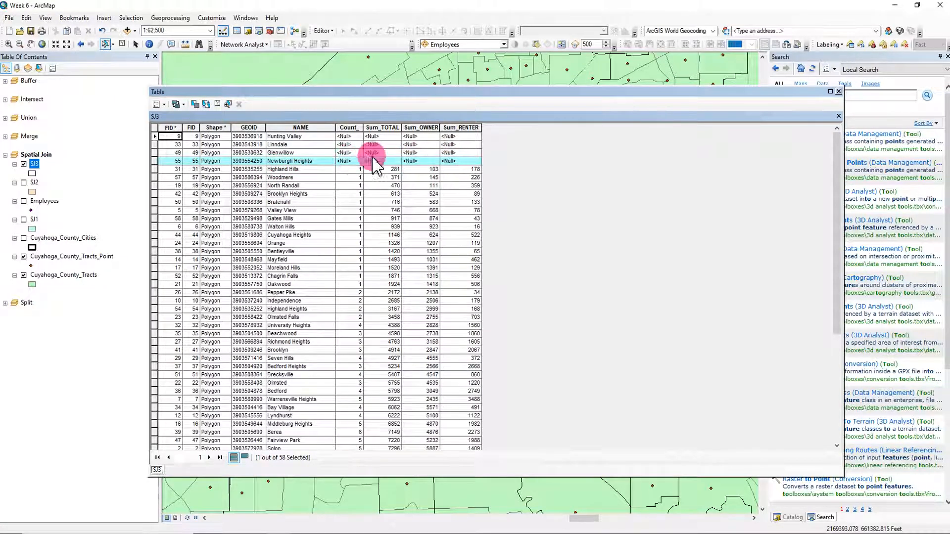
Select the null records from Hunting Valley to Newburgh Heights in the SJ3 table, close it, and clear all selected features
left_click_drag(156, 135, 156, 160)
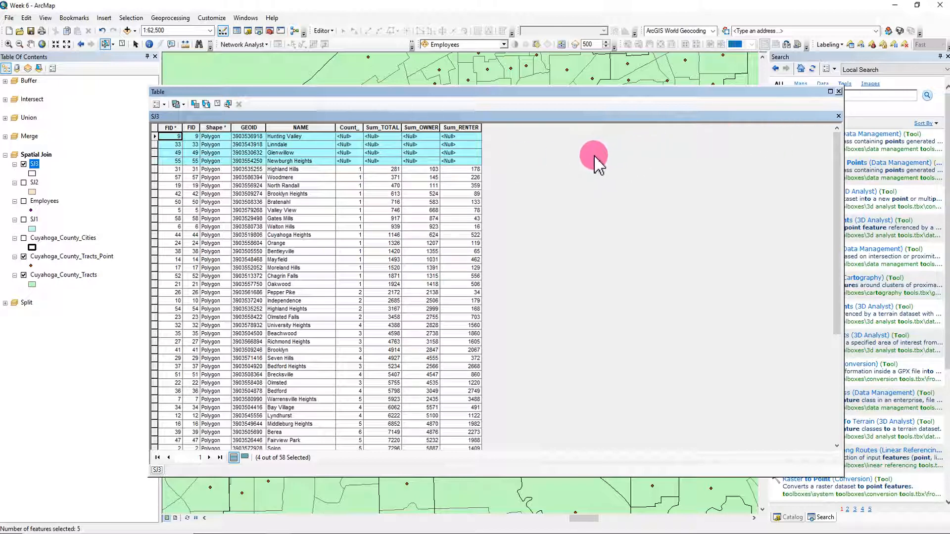
left_click(217, 105)
left_click(839, 92)
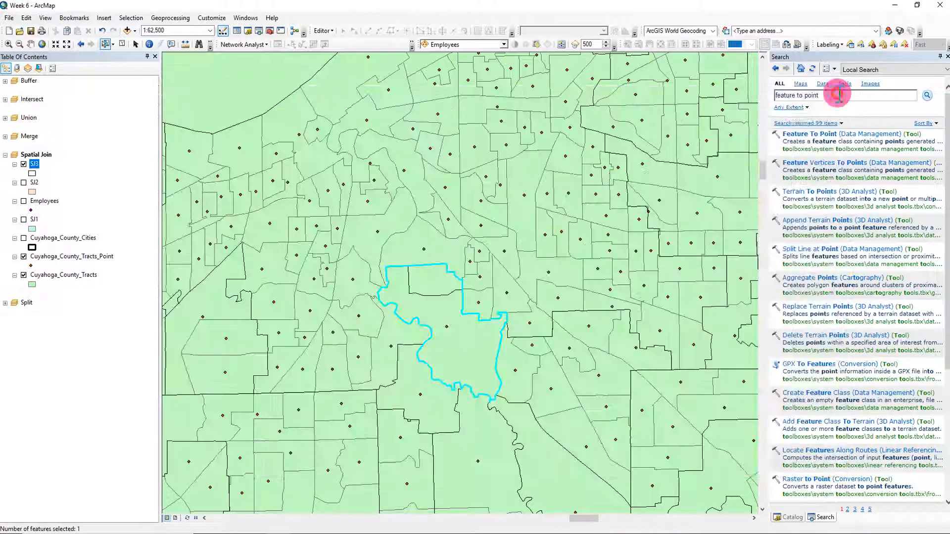
left_click(122, 44)
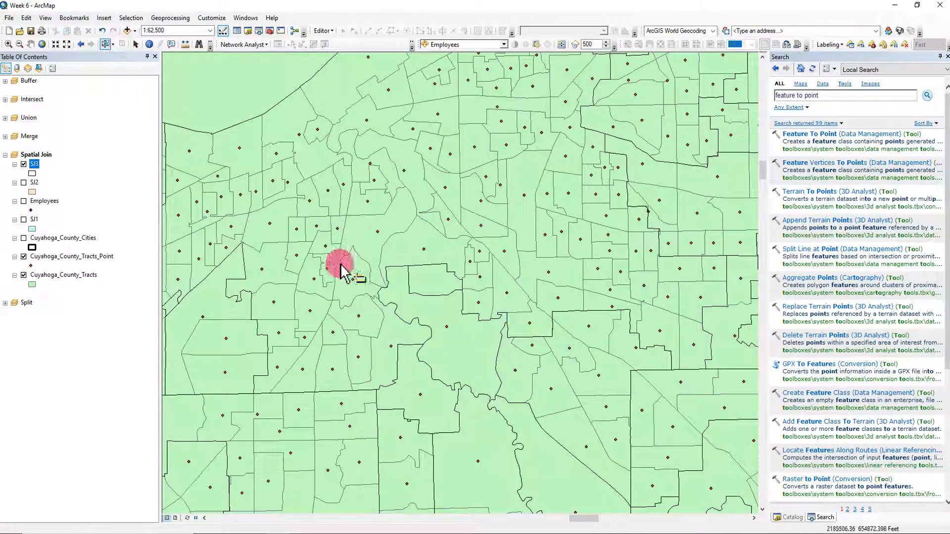
Reselect the null-count cities in SJ3's attribute table, examine their locations on a county-wide map, and clear the selection
scroll(375, 298, "up", 3)
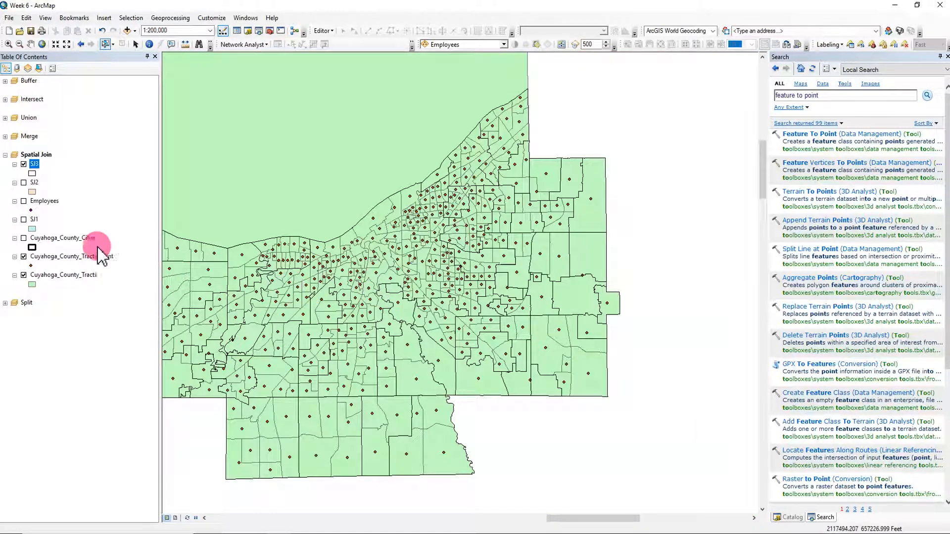
left_click(80, 276)
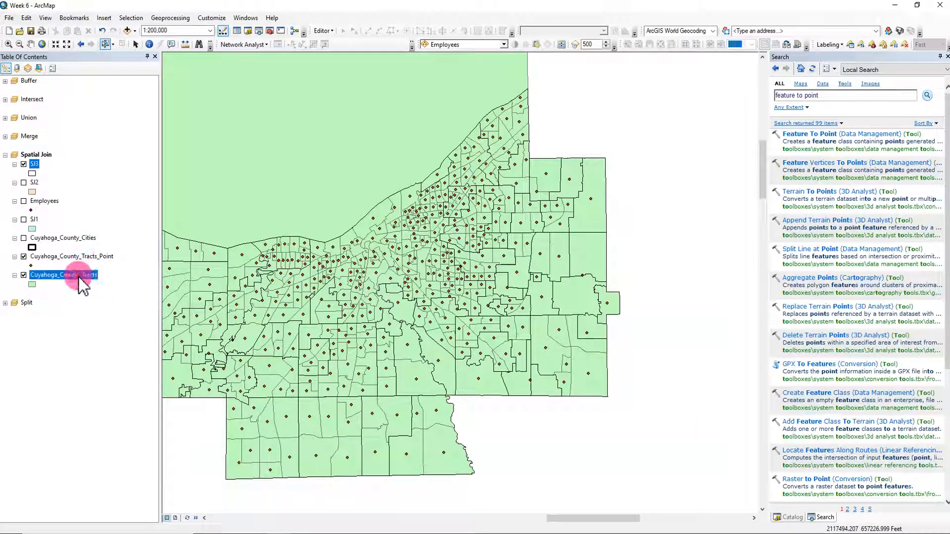
left_click(31, 44)
left_click_drag(324, 246, 397, 266)
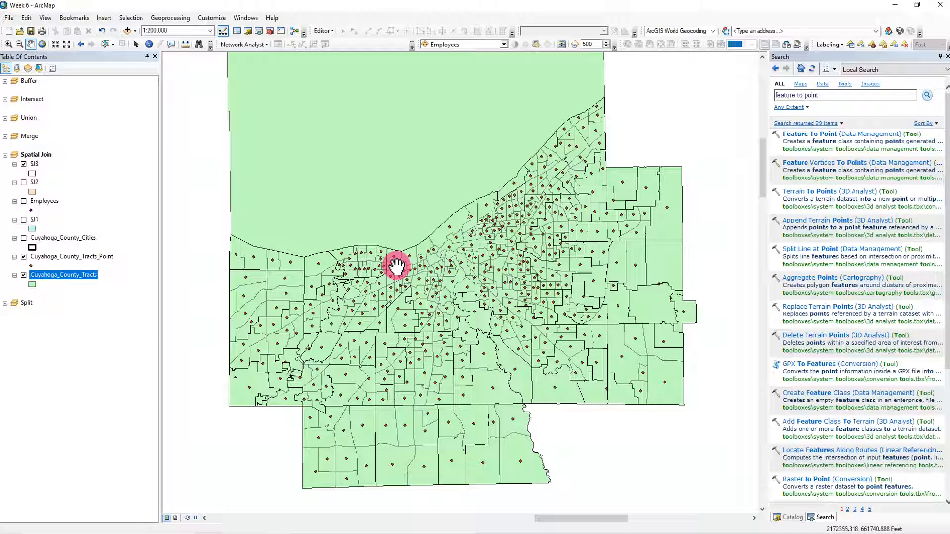
right_click(34, 164)
left_click(66, 197)
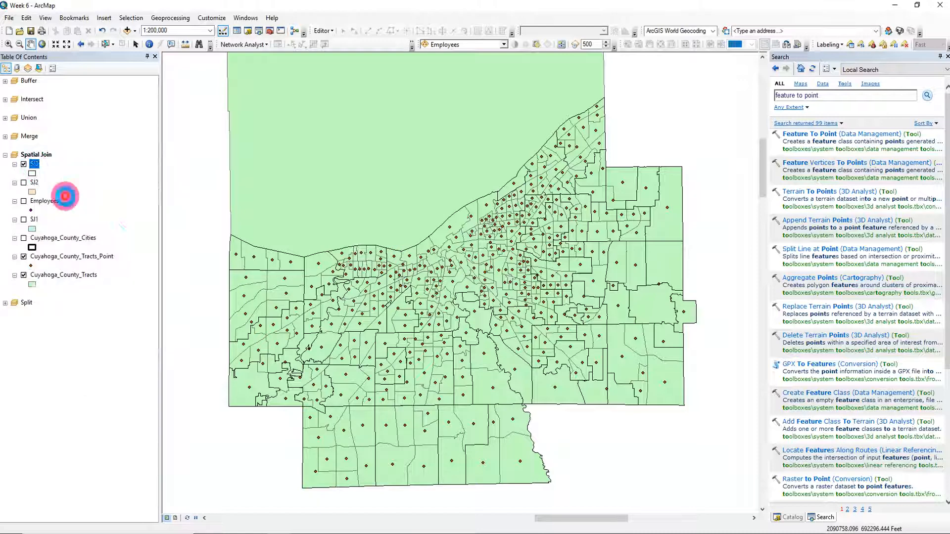
left_click(421, 358)
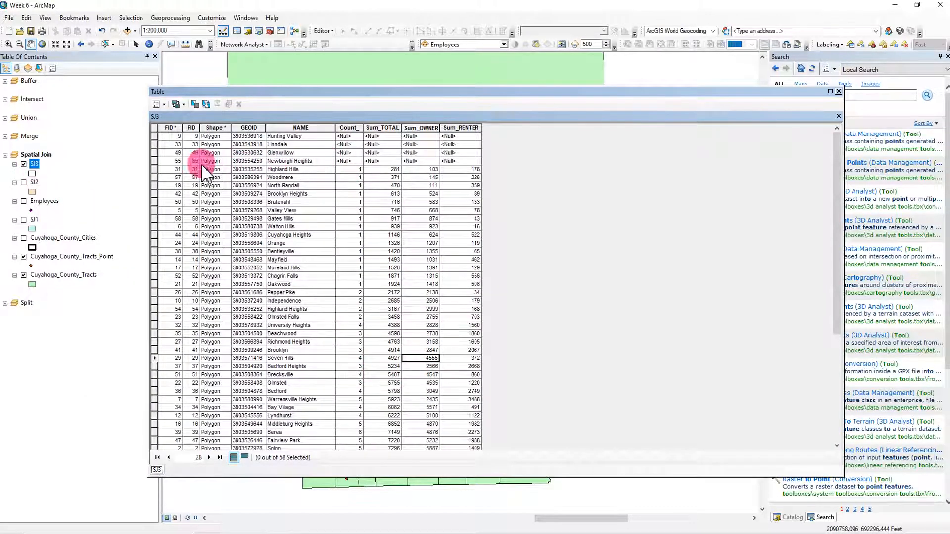
left_click_drag(159, 139, 159, 161)
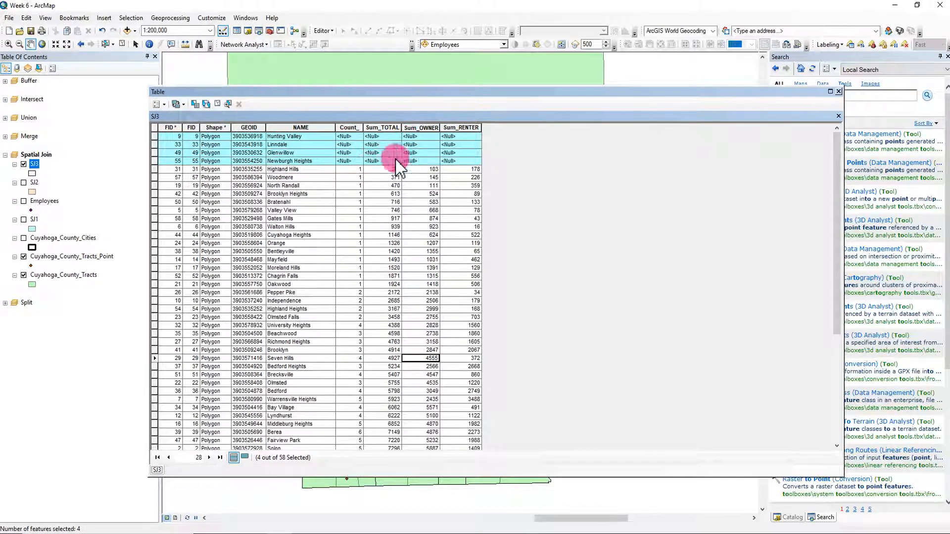
scroll(466, 307, "down", 7)
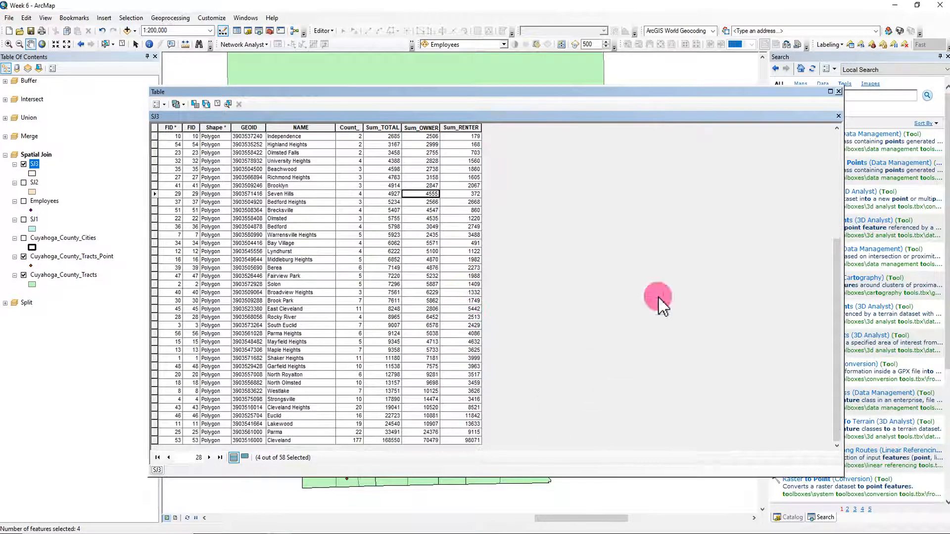
left_click(838, 92)
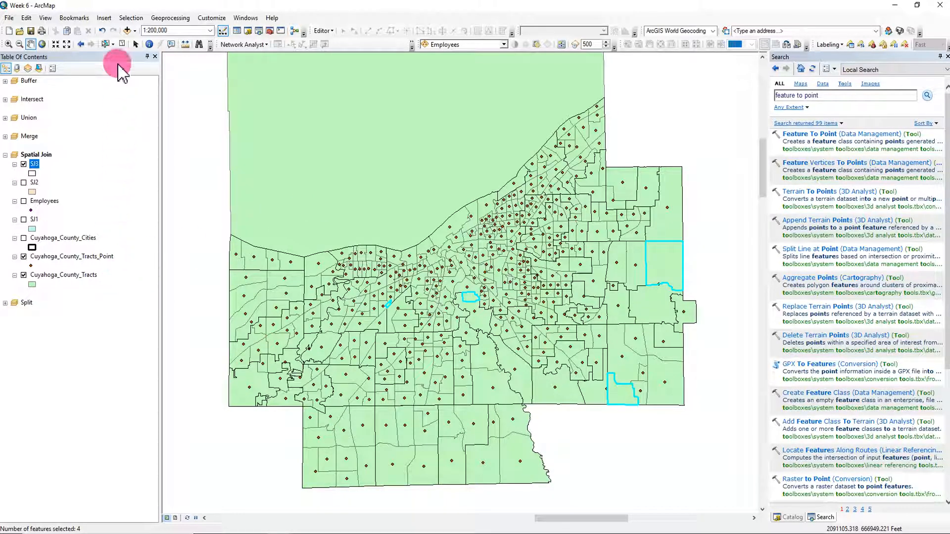
left_click(122, 45)
left_click(110, 200)
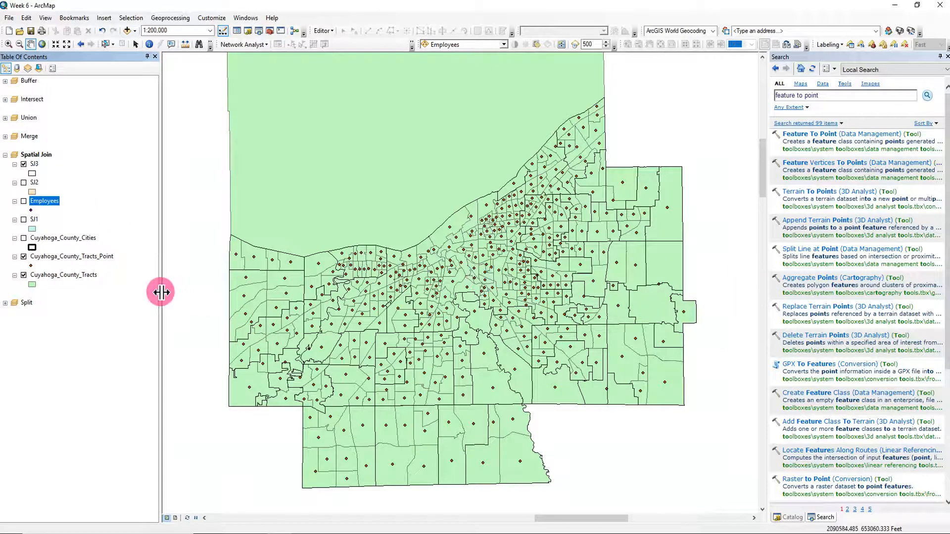
Locate the Spatial Join tool in the Overlay toolset of the Analysis Tools system toolbox in the Catalog
left_click(834, 95)
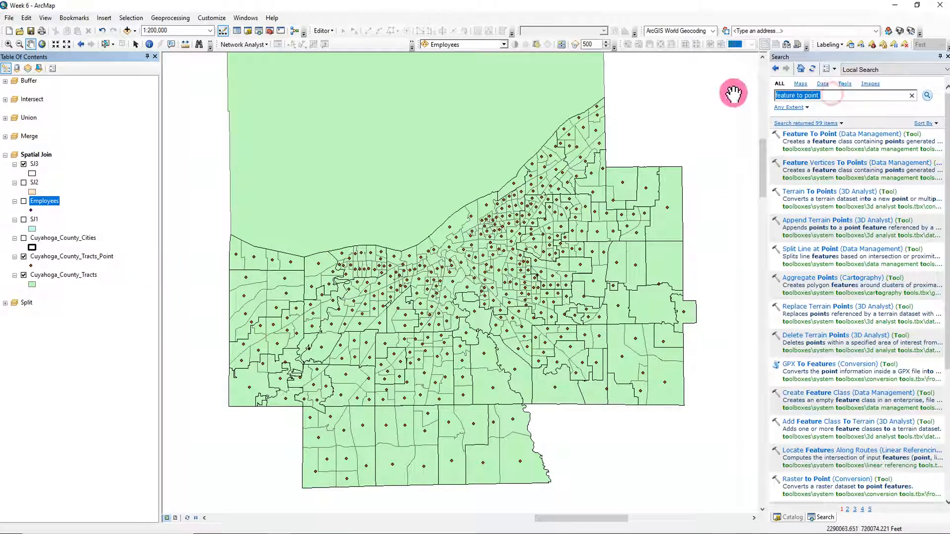
left_click(791, 518)
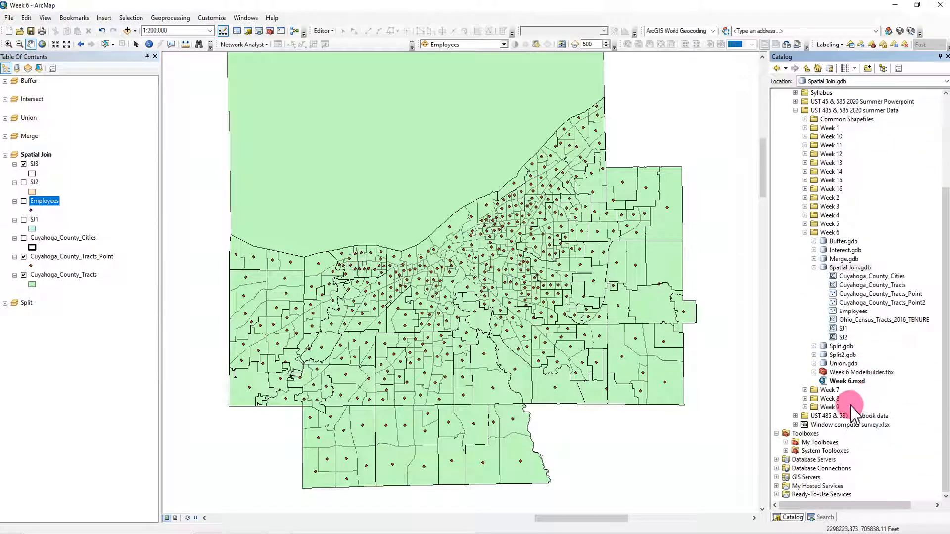
scroll(838, 404, "up", 5)
scroll(840, 404, "down", 4)
scroll(840, 405, "down", 1)
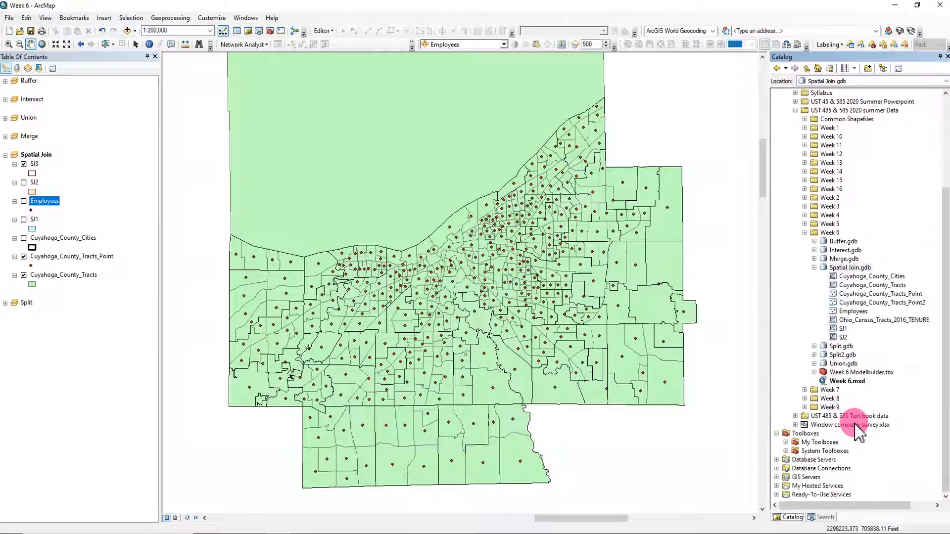
left_click(786, 451)
scroll(786, 436, "down", 6)
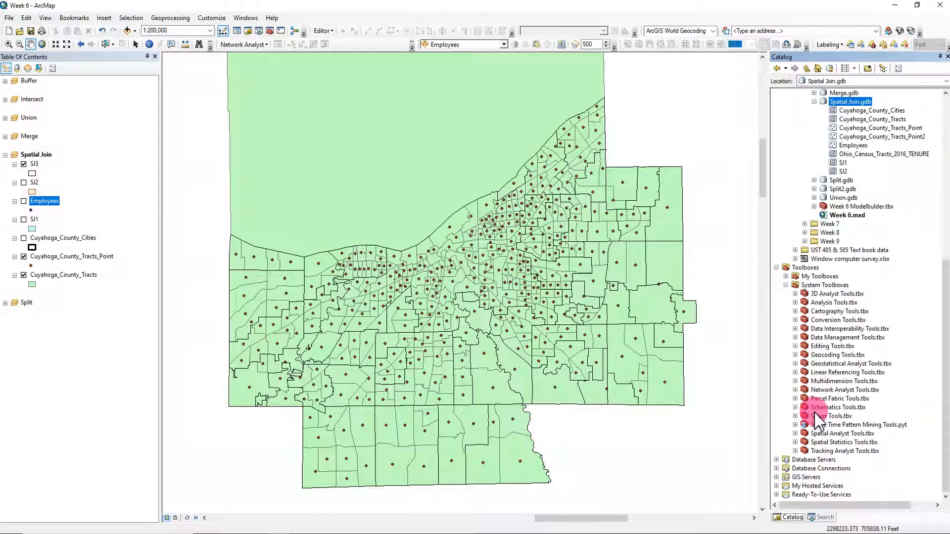
left_click(795, 303)
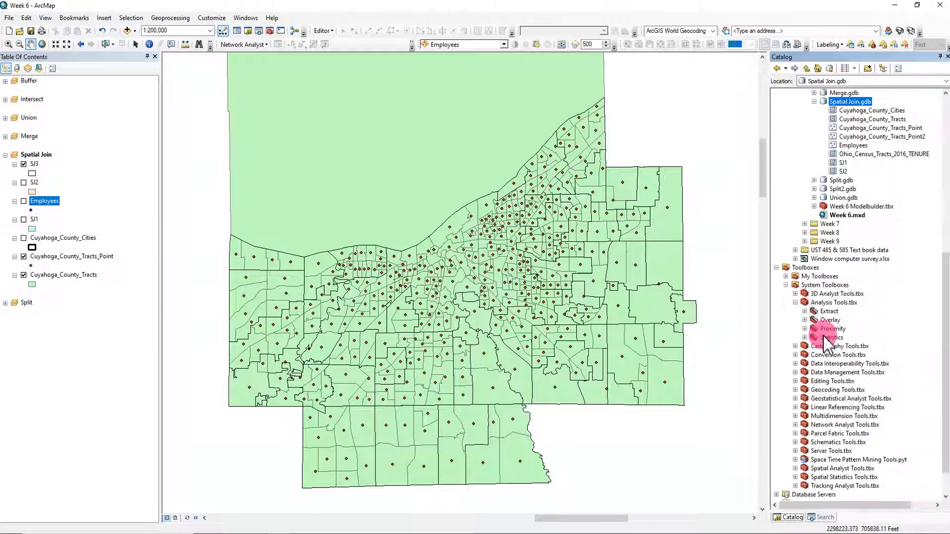
left_click(804, 320)
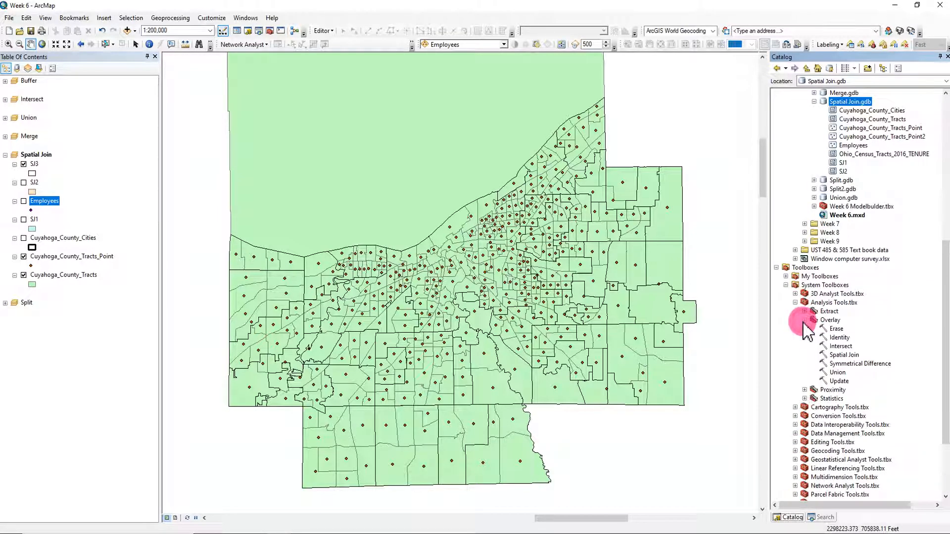
left_click(845, 356)
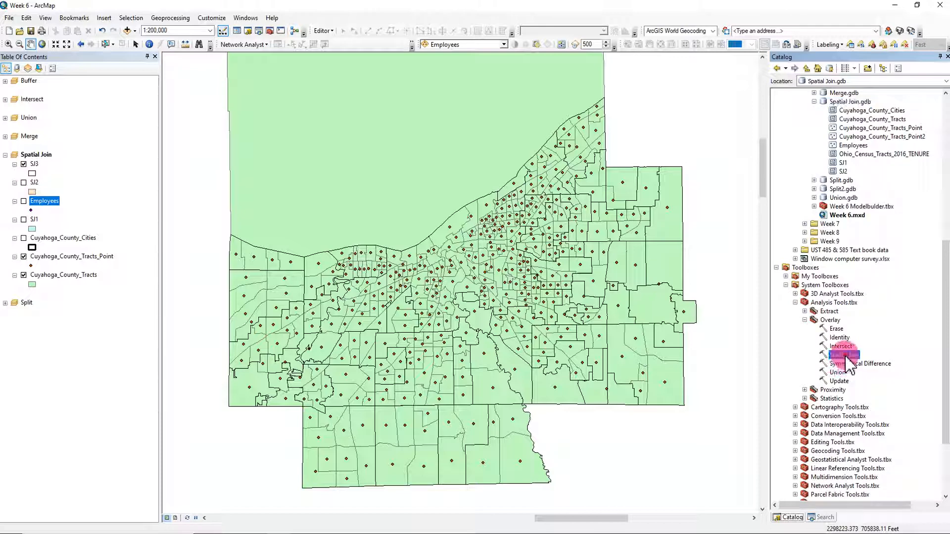
Create a new ModelBuilder model, add the Spatial Join tool to it, and open the tool's parameters
left_click(295, 31)
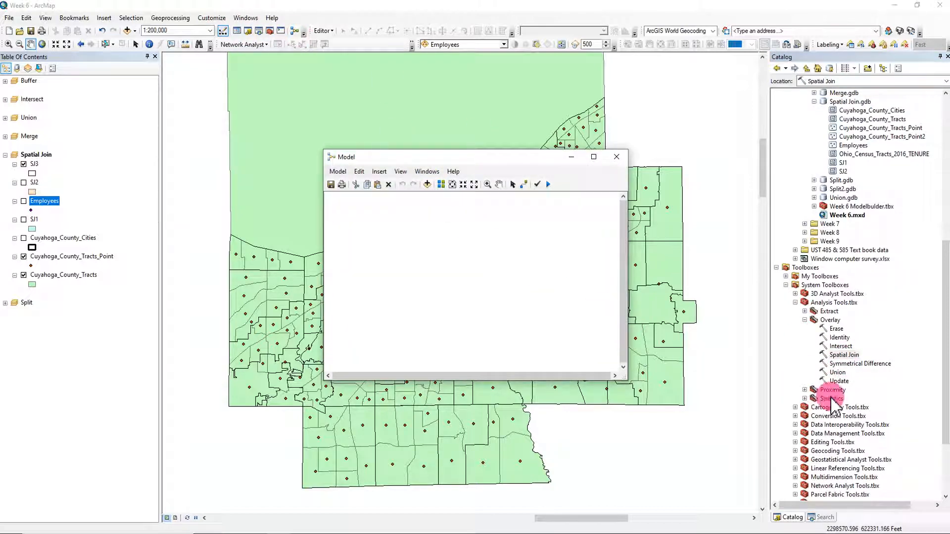
left_click_drag(845, 355, 408, 273)
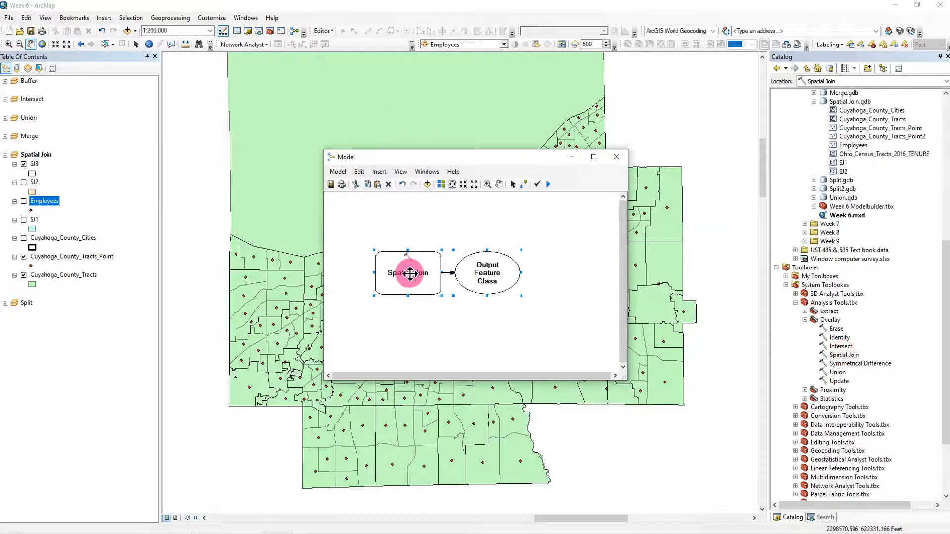
right_click(407, 273)
left_click(427, 277)
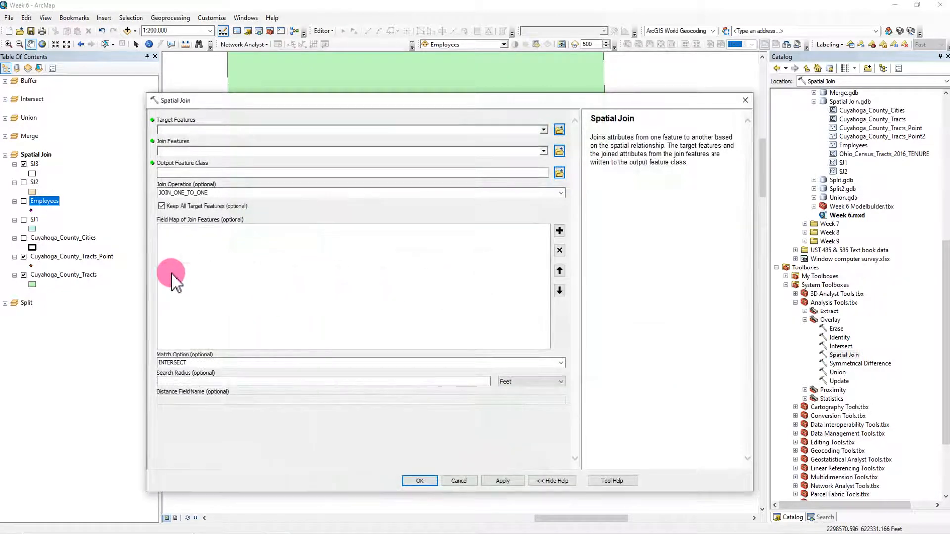
Set the Spatial Join target features to Cuyahoga_County_Cities and the join features to Cuyahoga_County_Tracts_Point
left_click(544, 130)
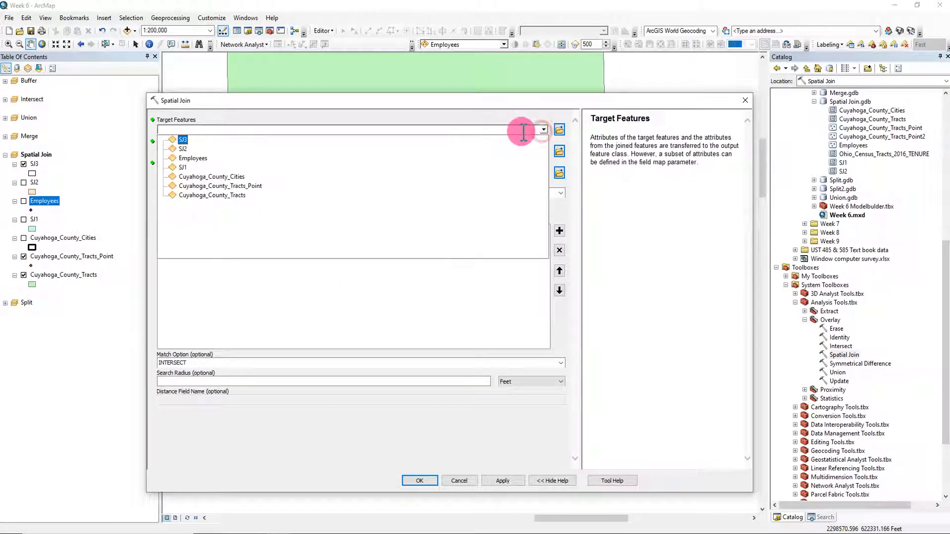
left_click(248, 177)
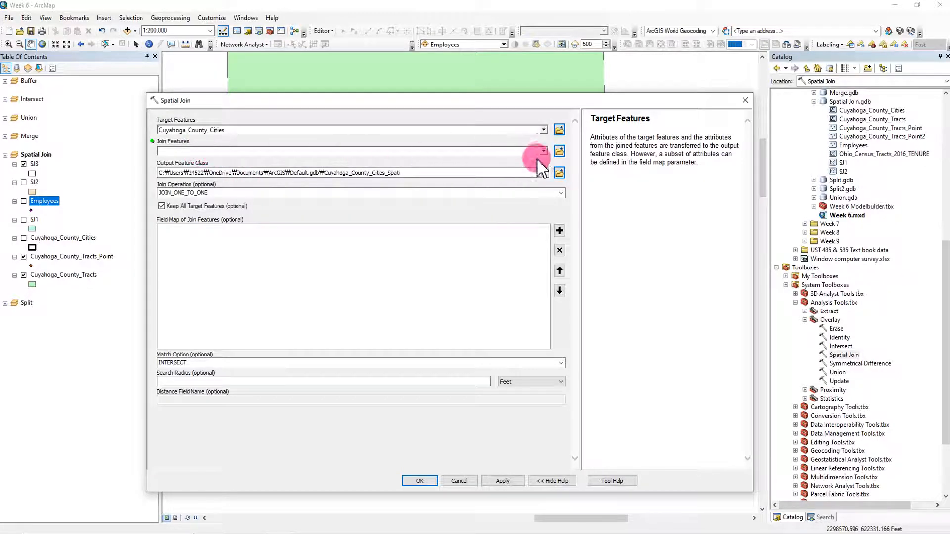
left_click(544, 150)
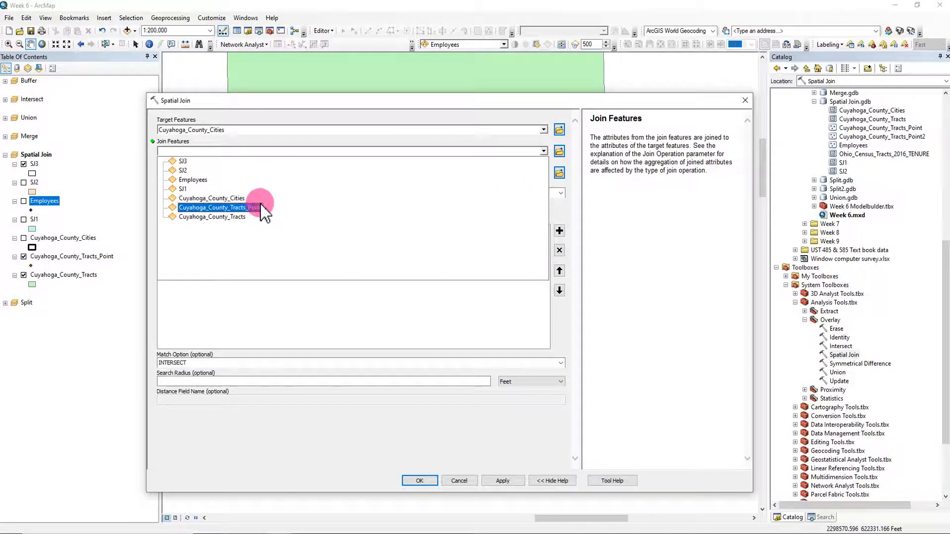
left_click(258, 208)
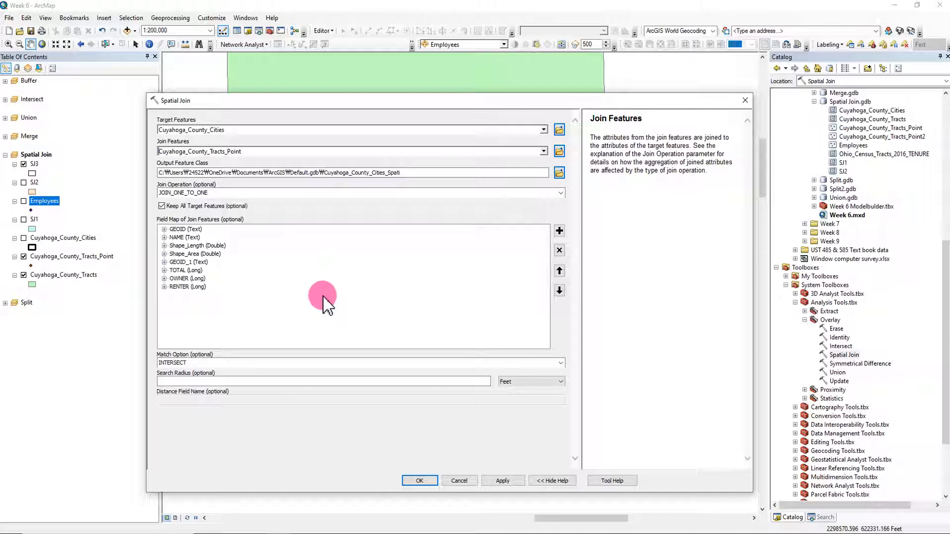
Expand the joined fields in the Spatial Join field map and set the merge rule of TOTAL to Sum
left_click(164, 271)
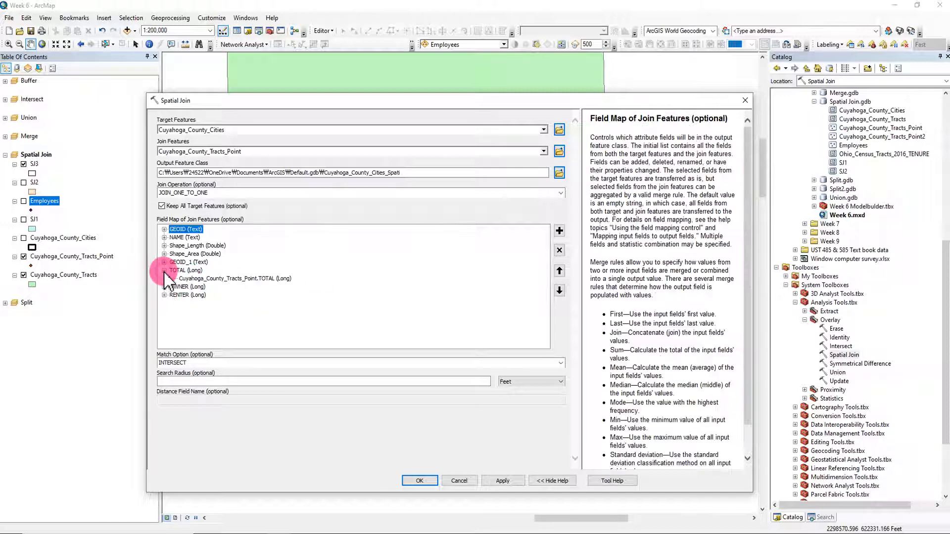
left_click(164, 287)
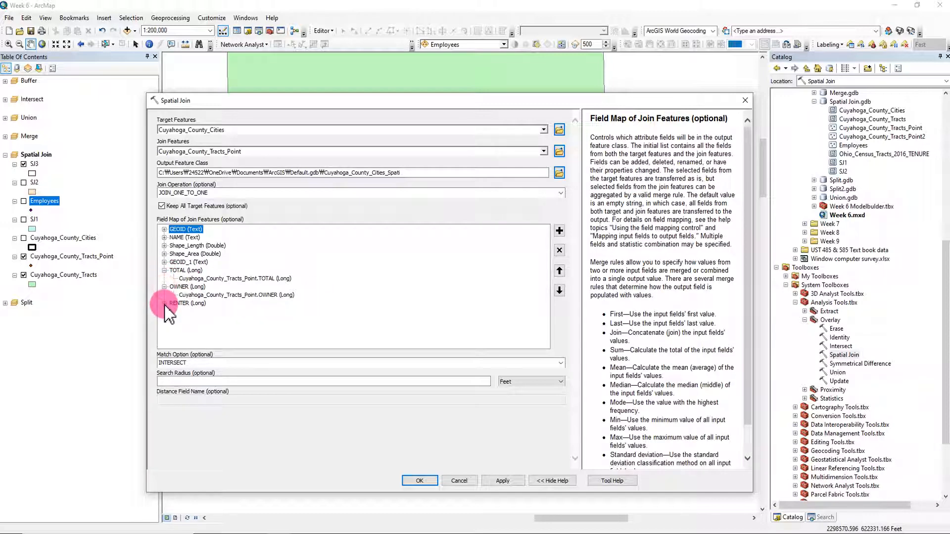
right_click(193, 272)
left_click(230, 299)
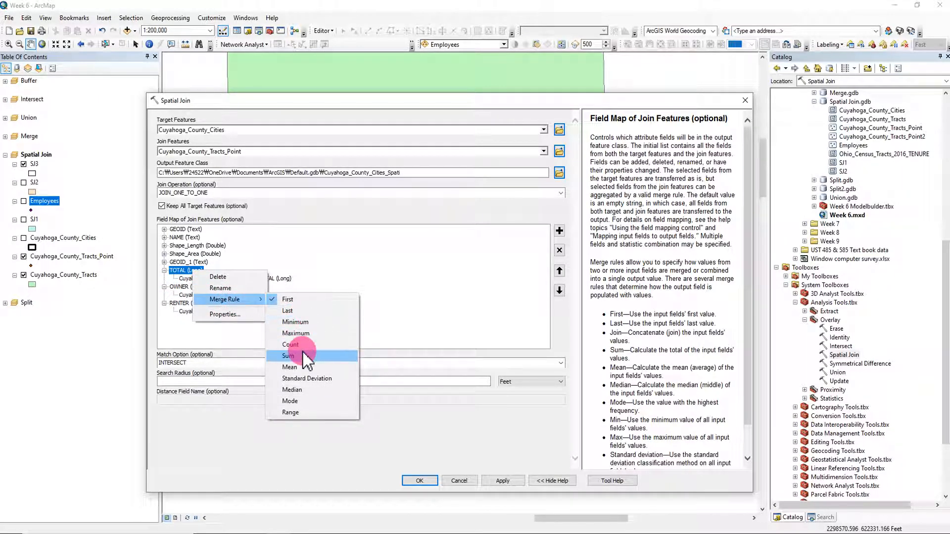
left_click(289, 355)
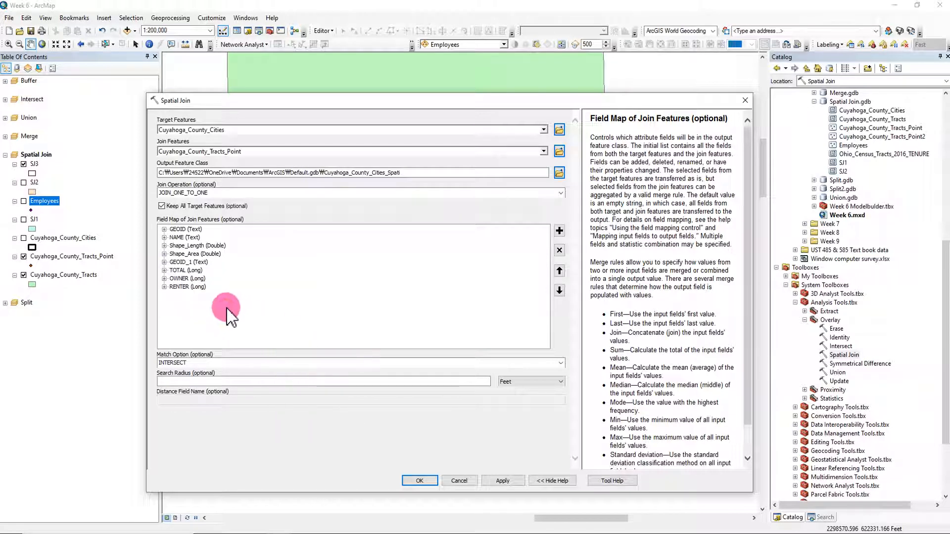
Set the merge rules of the OWNER and RENTER fields to Sum and accept the Spatial Join parameters
right_click(186, 279)
left_click(223, 309)
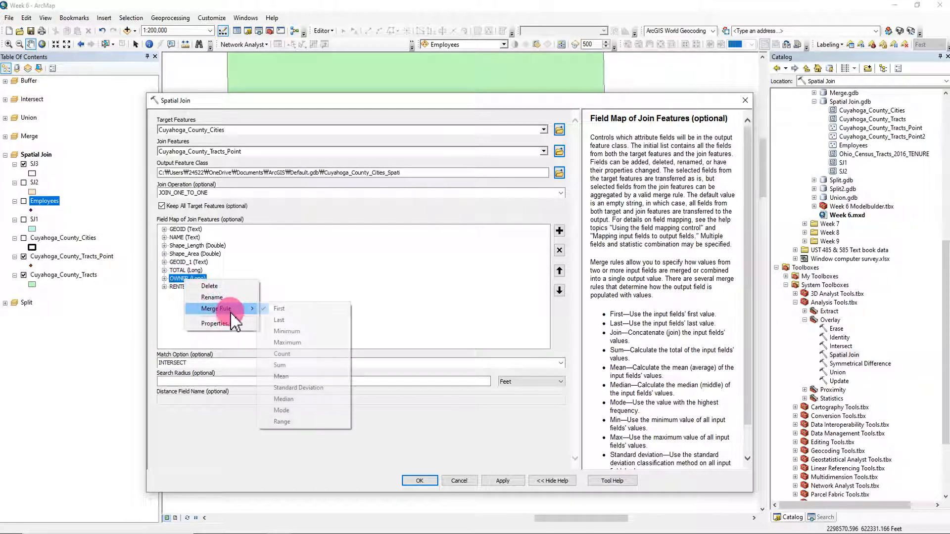
left_click(302, 366)
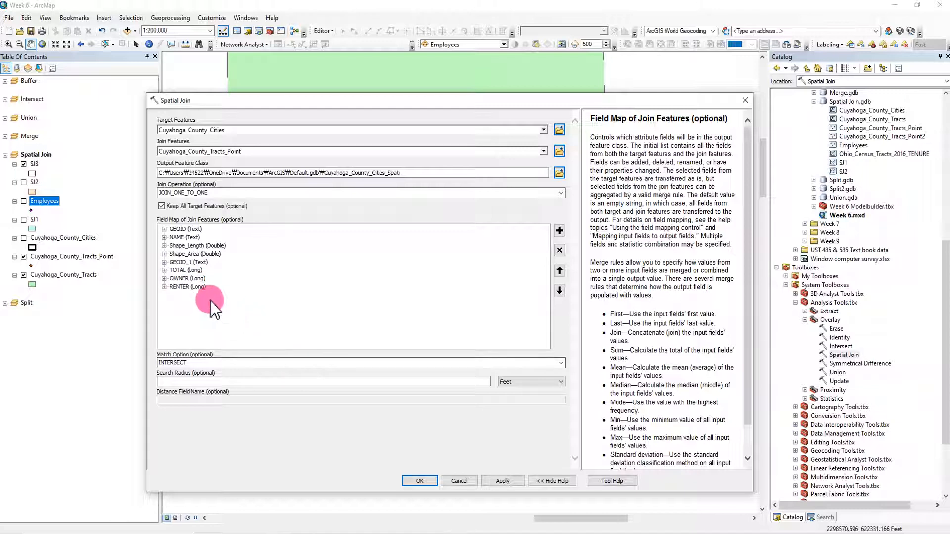
right_click(193, 288)
left_click(222, 317)
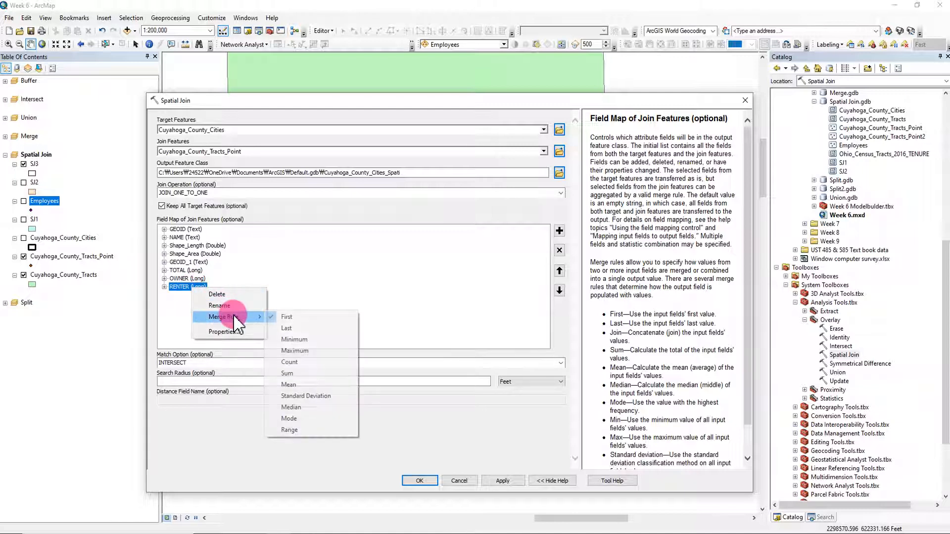
left_click(308, 372)
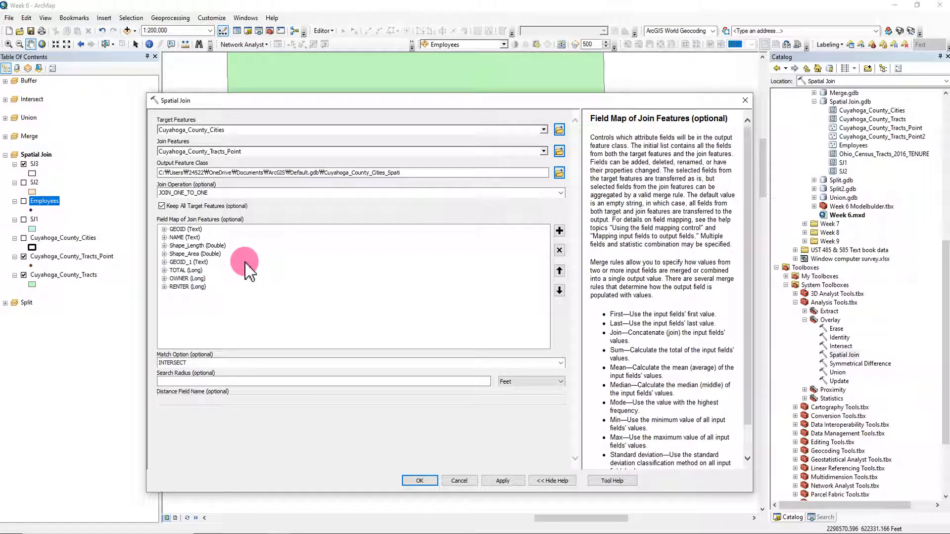
left_click(420, 480)
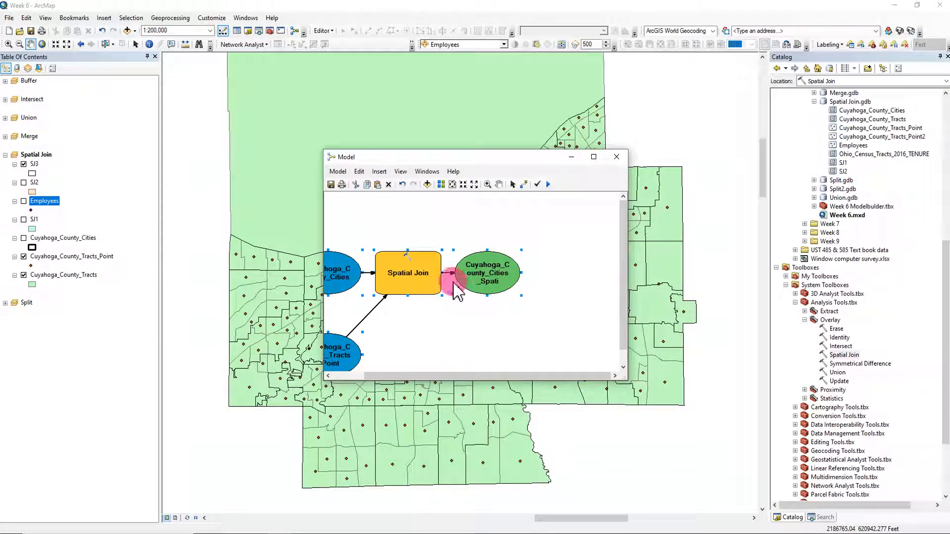
Compare the toolbox's Spatial Join dialog with the location-based Join Data dialog of the Cuyahoga_County_Cities layer, closing both without running them
double_click(846, 356)
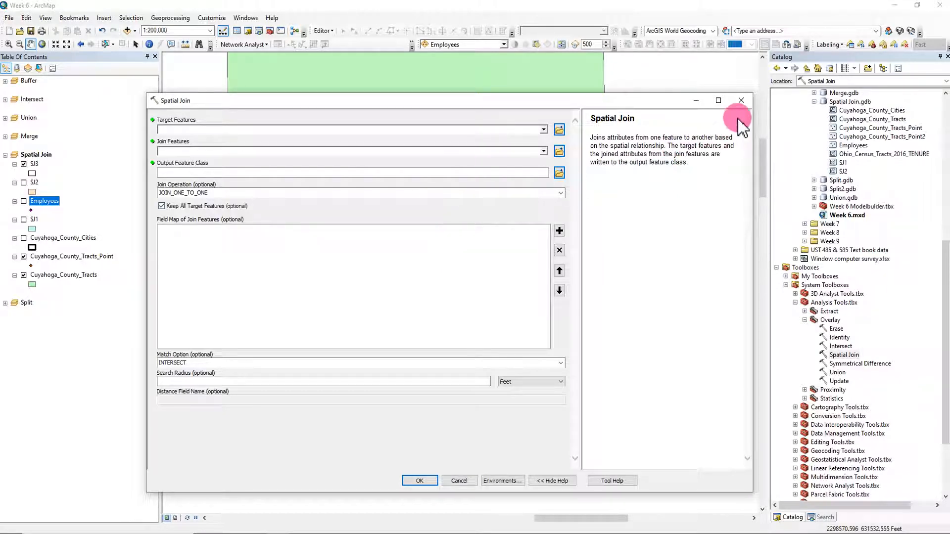
left_click(742, 100)
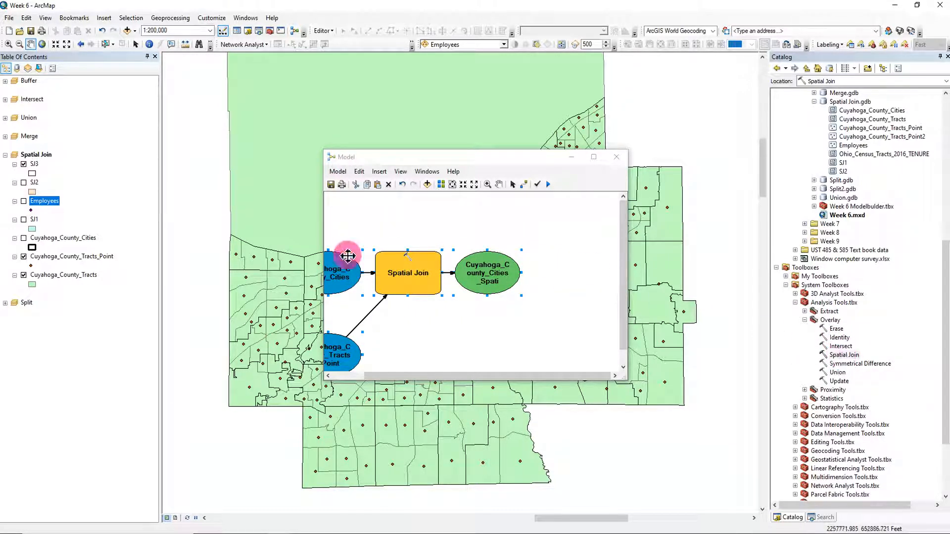
right_click(88, 239)
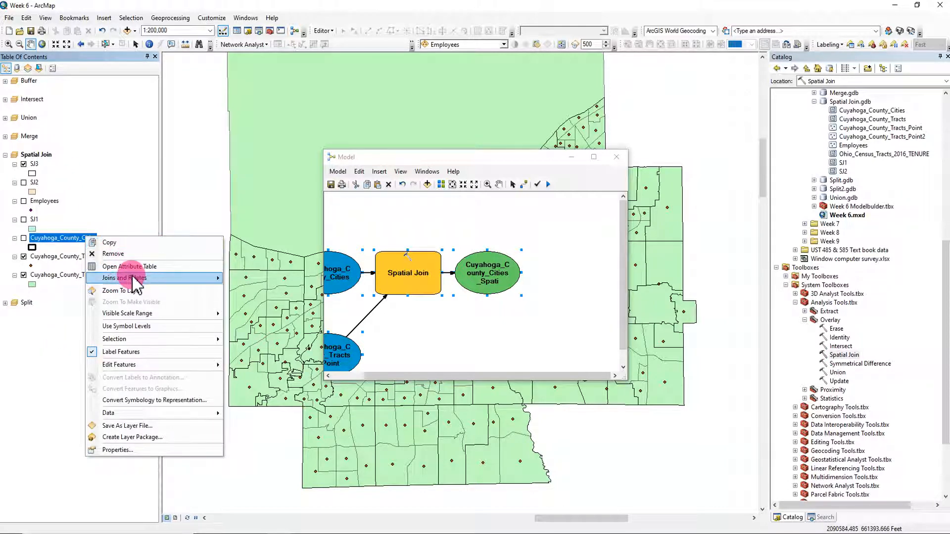
mouse_move(169, 278)
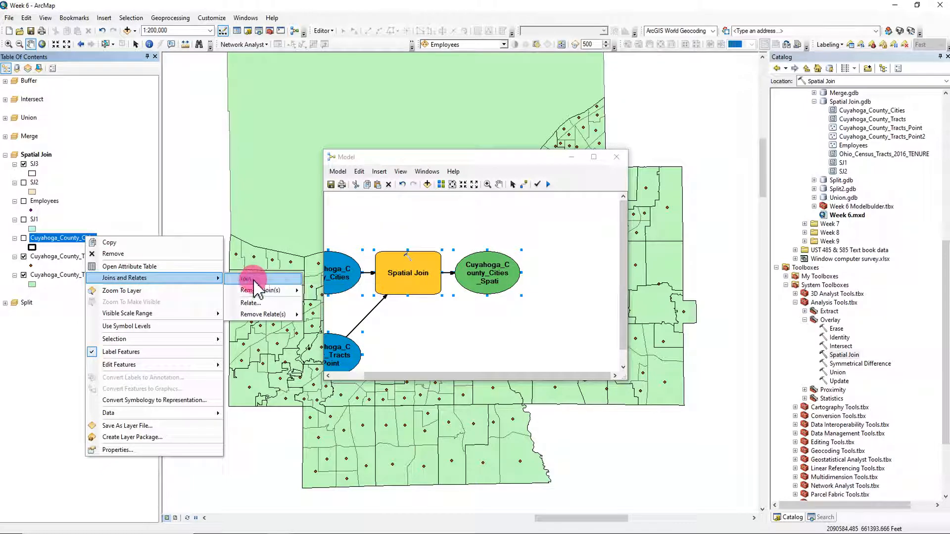
left_click(253, 278)
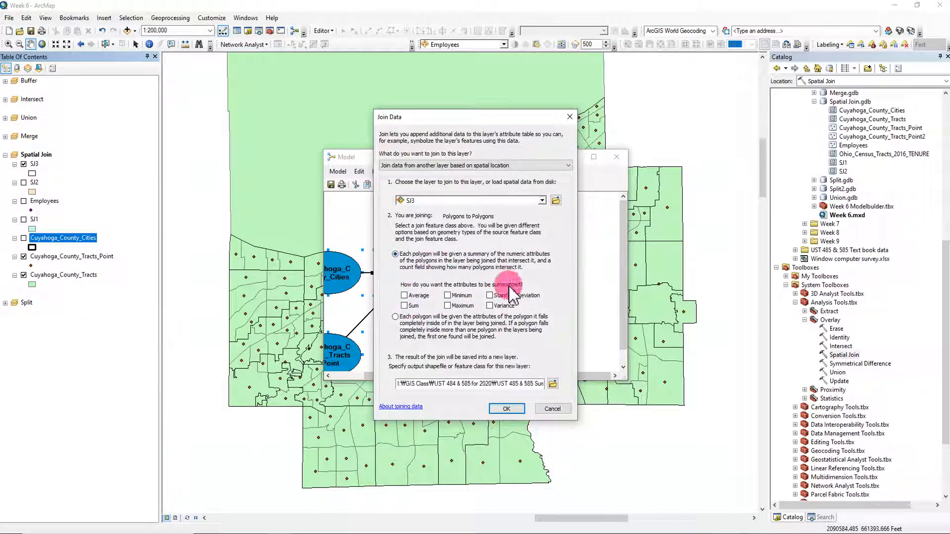
left_click(457, 109)
left_click_drag(457, 109, 188, 113)
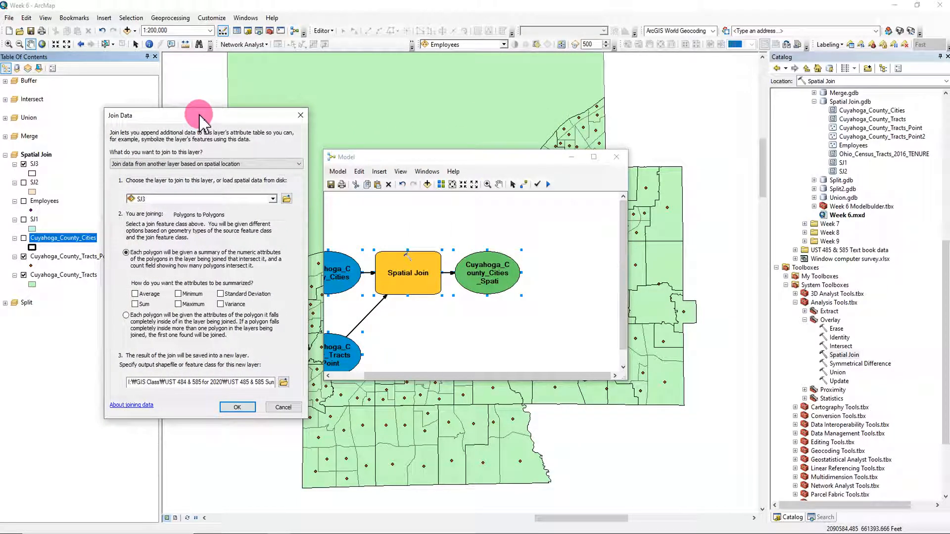
left_click(844, 354)
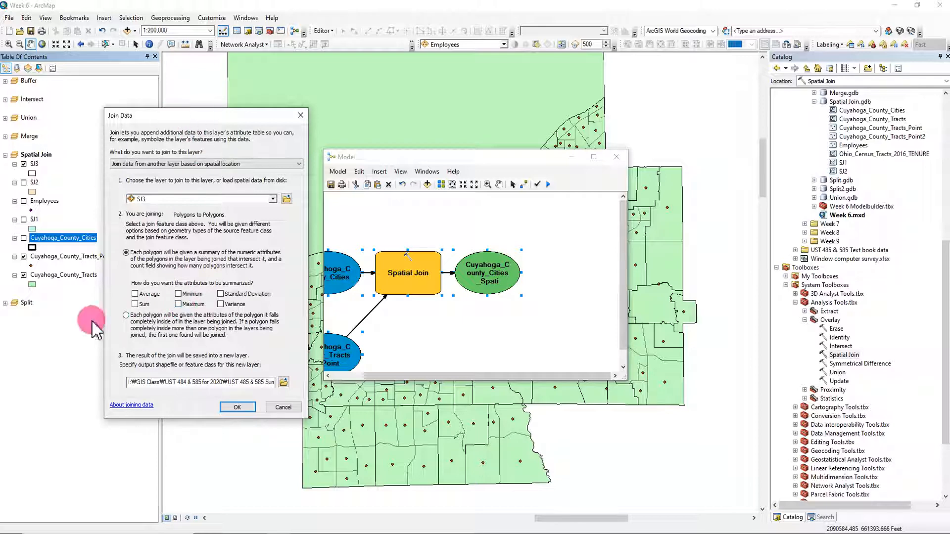
left_click(300, 115)
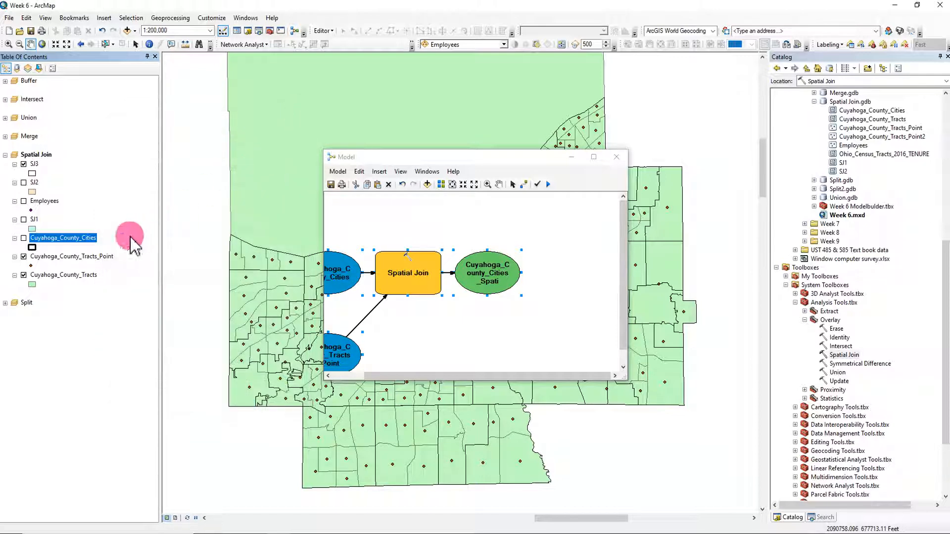
Review the Cuyahoga_County_Cities layer's Join Data options again, followed by the blank Spatial Join tool dialog, and close each one
right_click(61, 247)
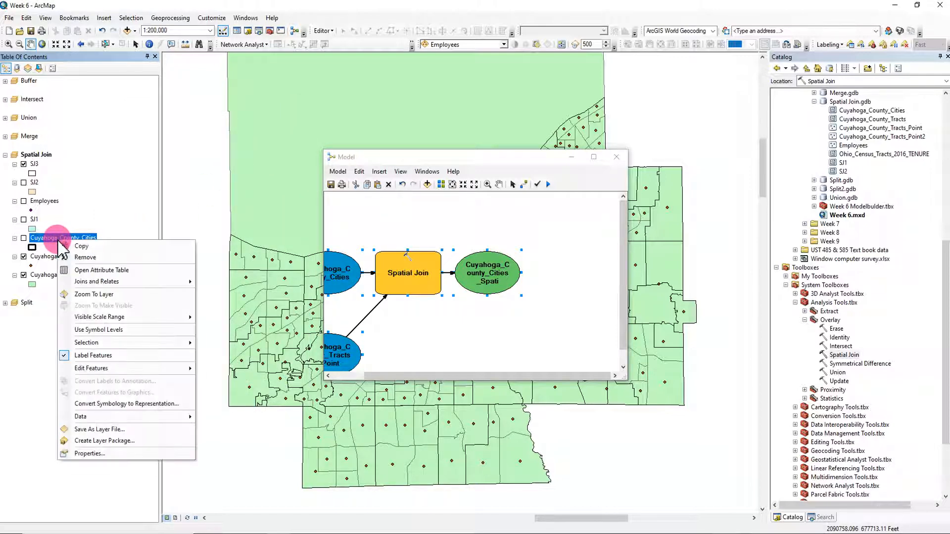
mouse_move(191, 281)
left_click(217, 289)
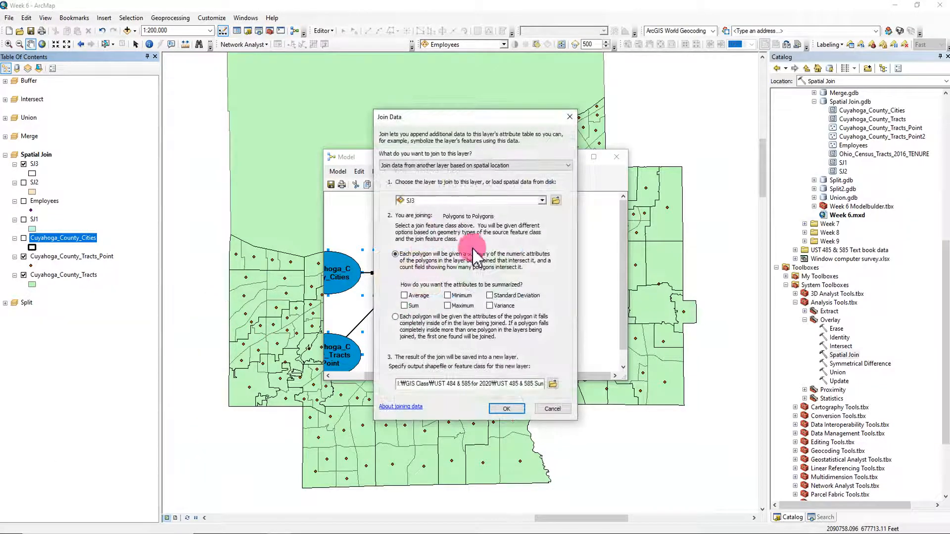
left_click(570, 116)
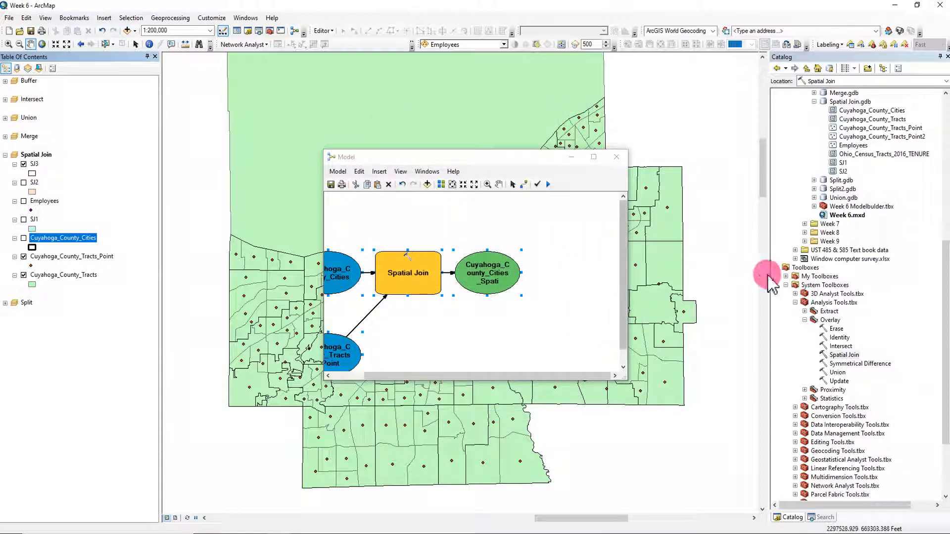
double_click(842, 356)
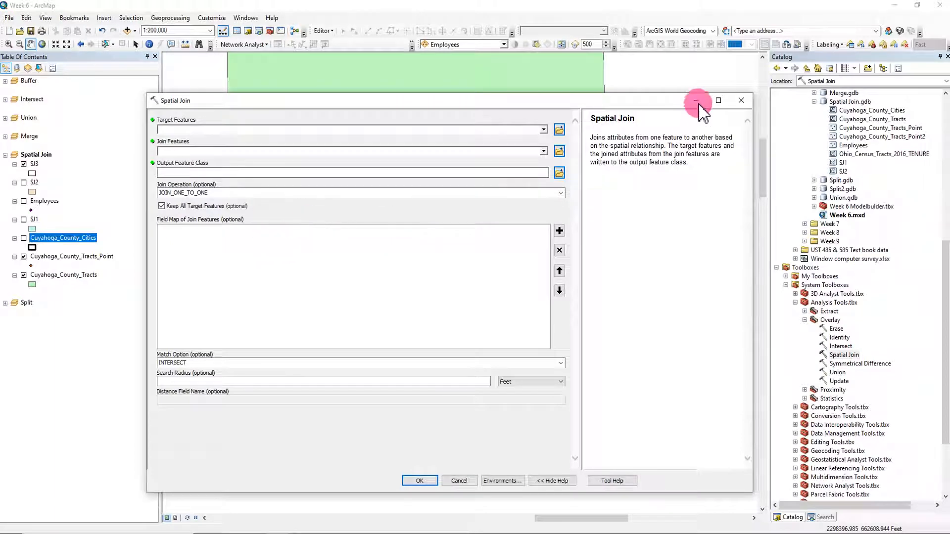
left_click(734, 106)
Reopen the model's Spatial Join parameters, check the merge rule of the TOTAL field, and close the dialog
right_click(411, 262)
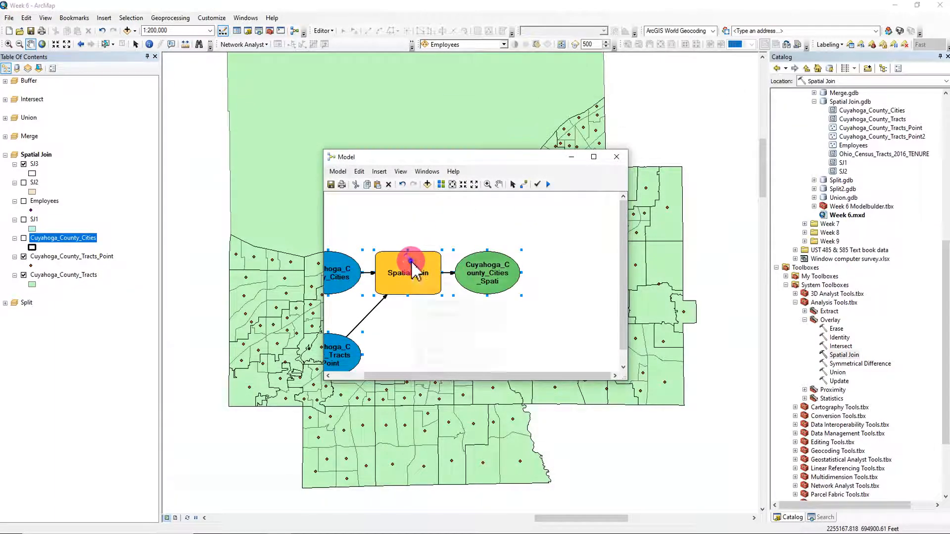
left_click(435, 270)
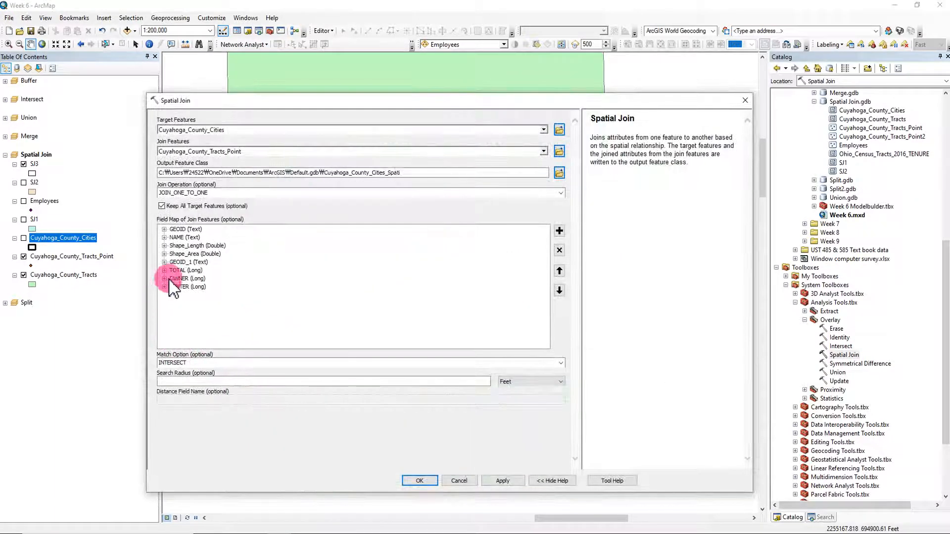
right_click(175, 272)
mouse_move(222, 303)
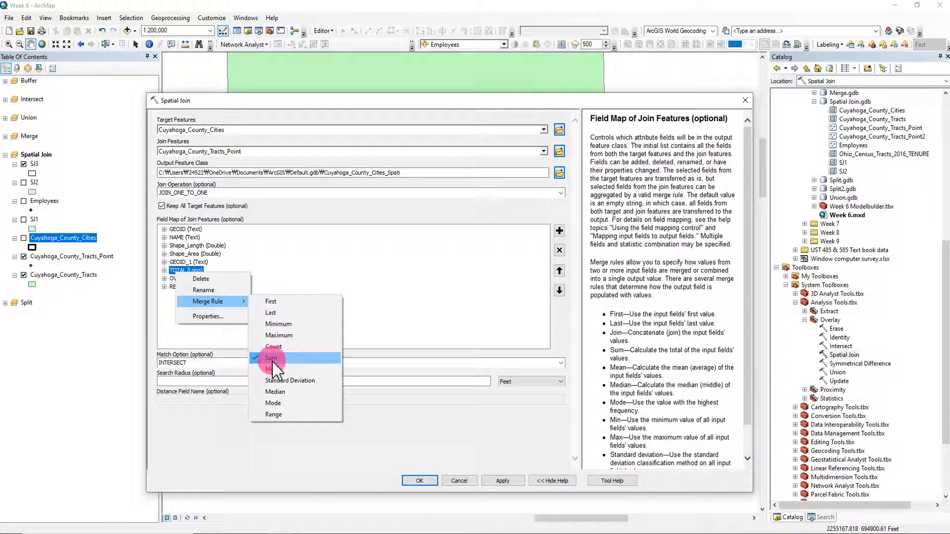
left_click(745, 101)
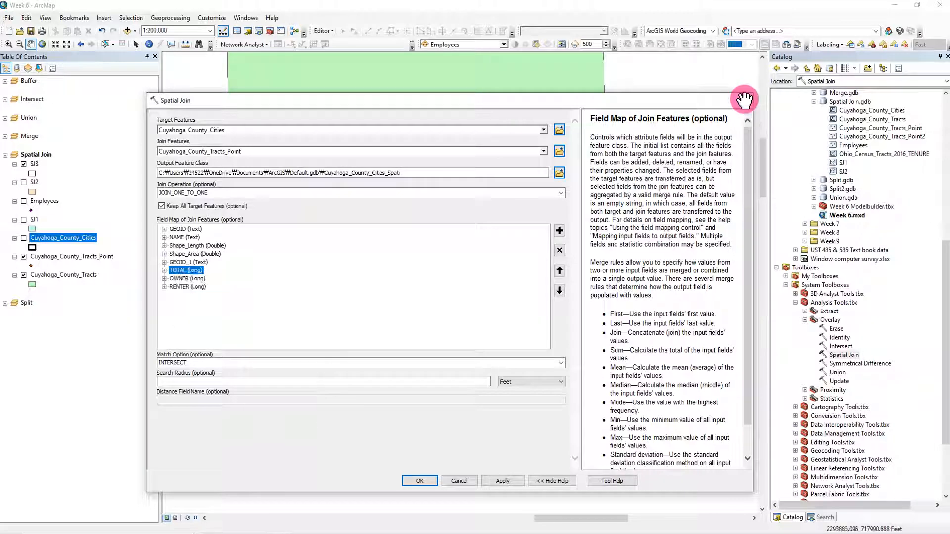
left_click(745, 101)
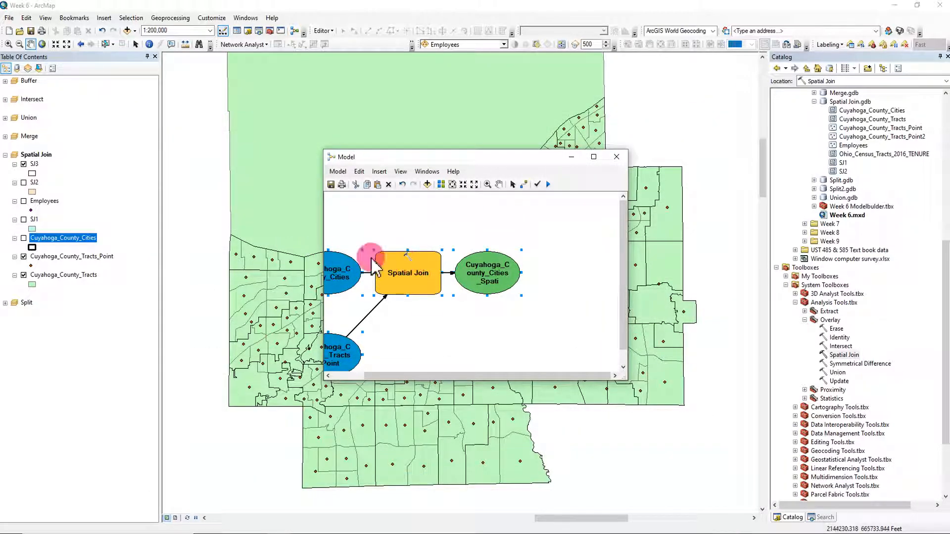
Minimize the model window and review the spatial Join Data options of the Cuyahoga_County_Cities layer, closing the dialog without joining
right_click(69, 238)
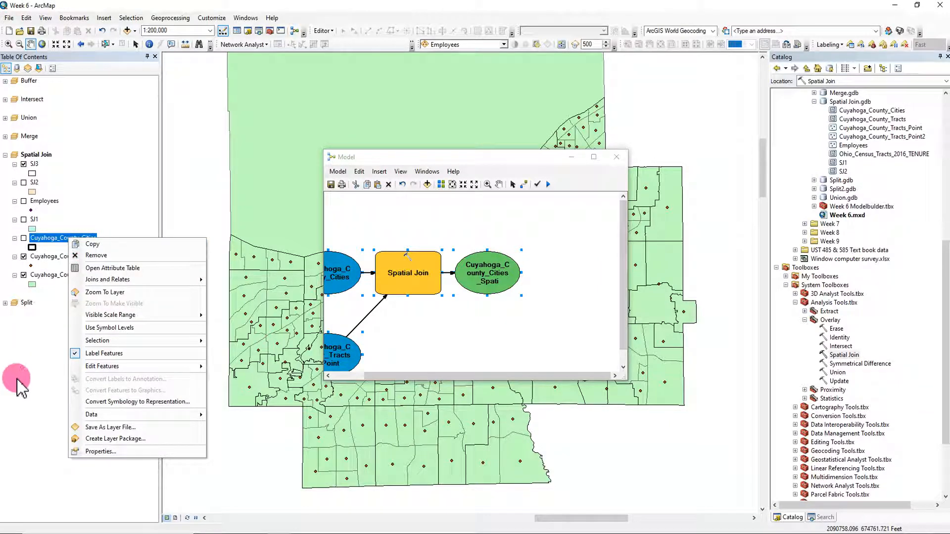
left_click(30, 403)
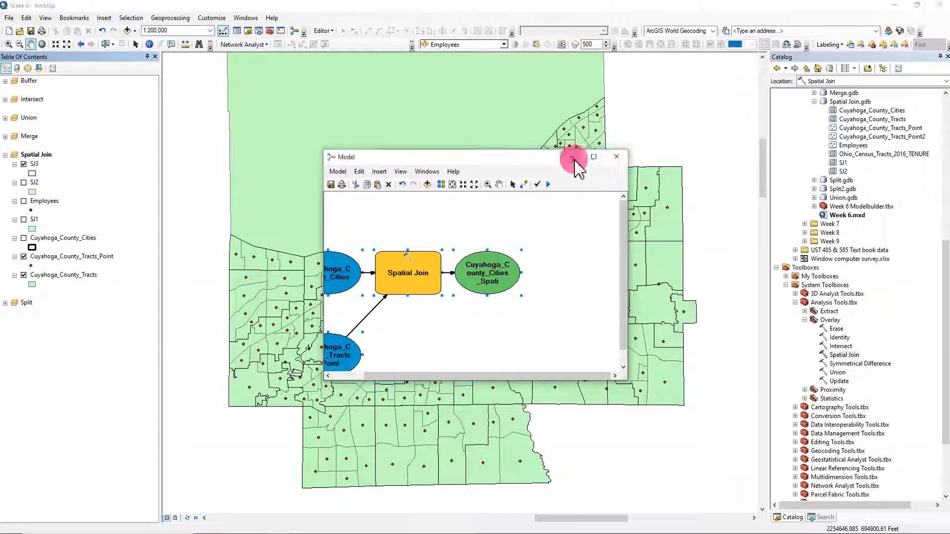
left_click(572, 158)
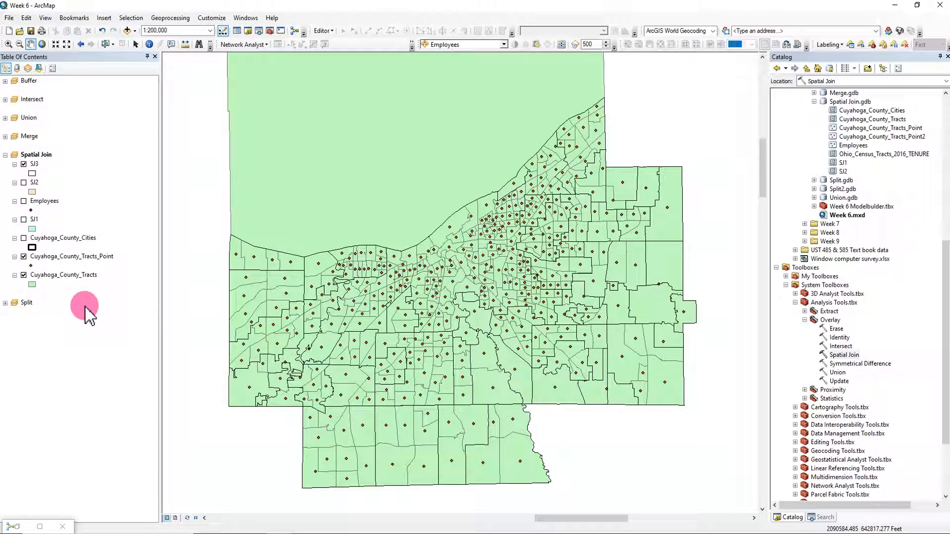
right_click(80, 239)
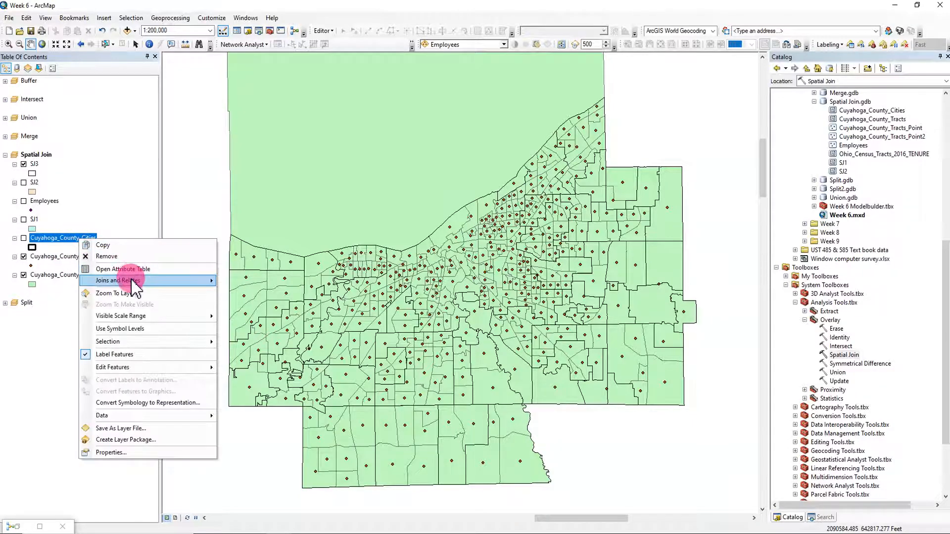
mouse_move(210, 280)
left_click(242, 282)
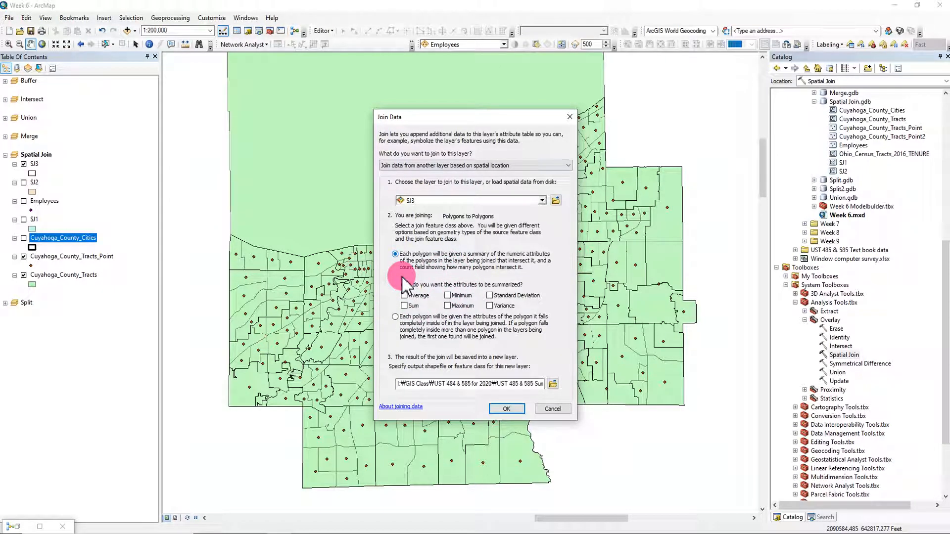
left_click(569, 118)
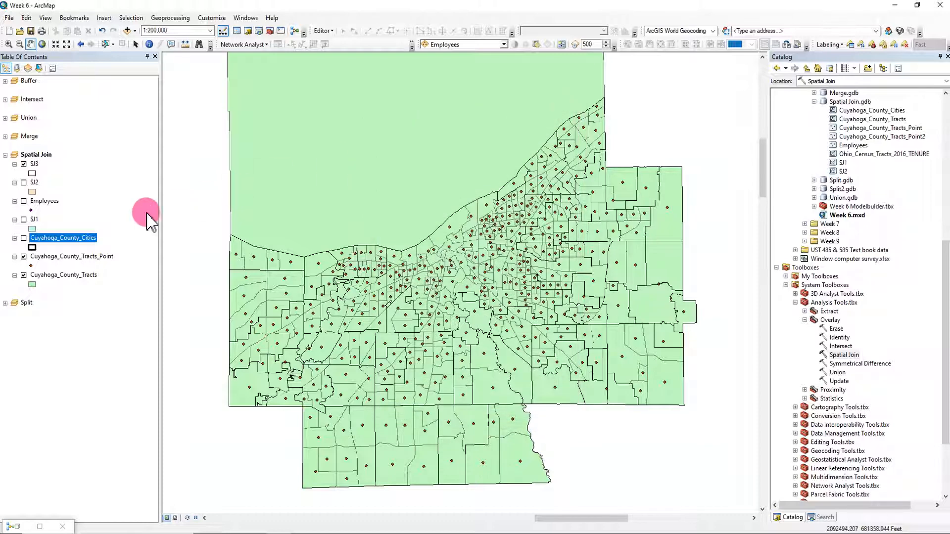
Open the attribute table of the Employees layer and look through its records
left_click(48, 214)
right_click(45, 203)
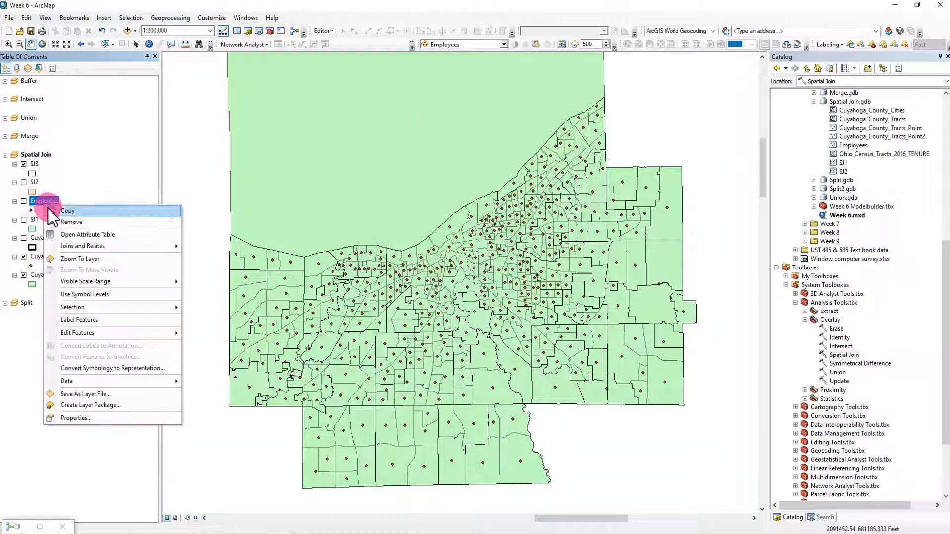
left_click(82, 234)
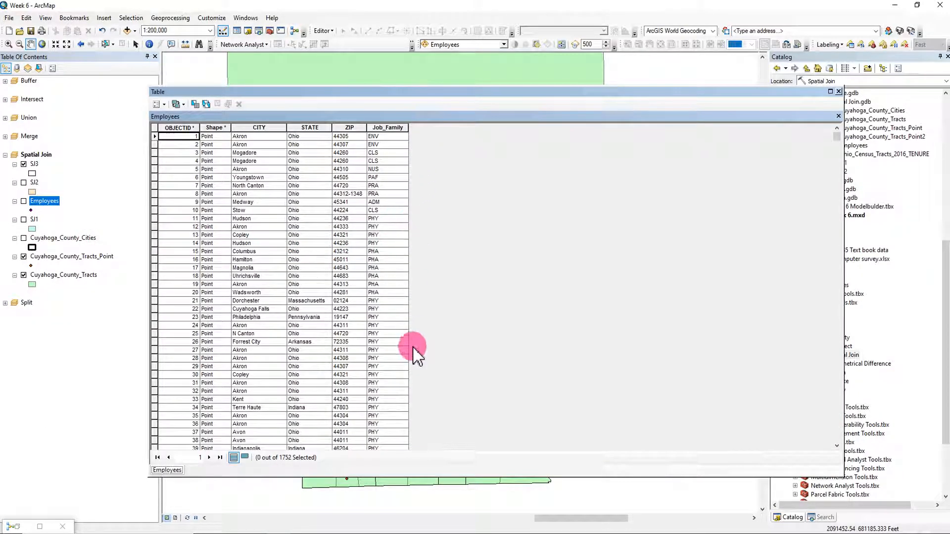
scroll(423, 324, "down", 7)
scroll(423, 325, "up", 7)
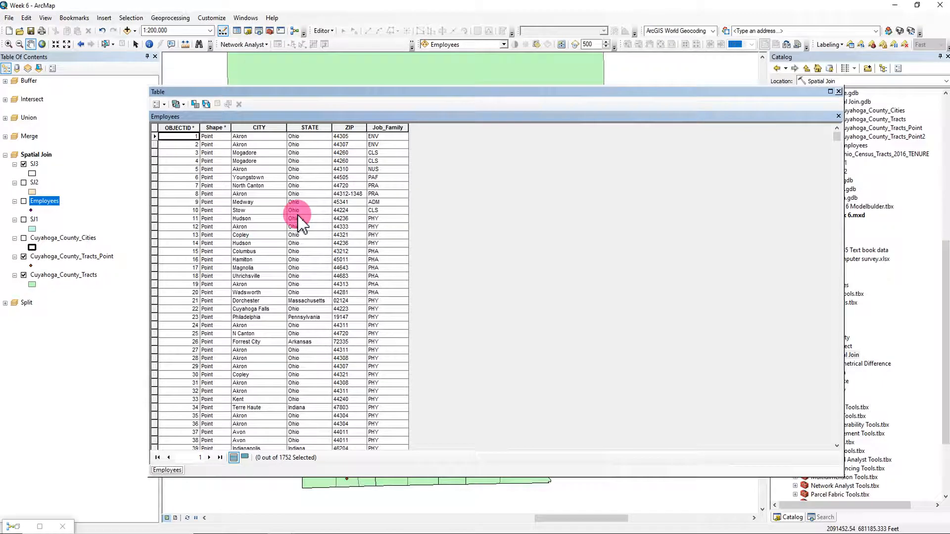
Highlight the first nine Employees records to examine them one by one and as a group, clear the selection, and close the table
left_click(375, 243)
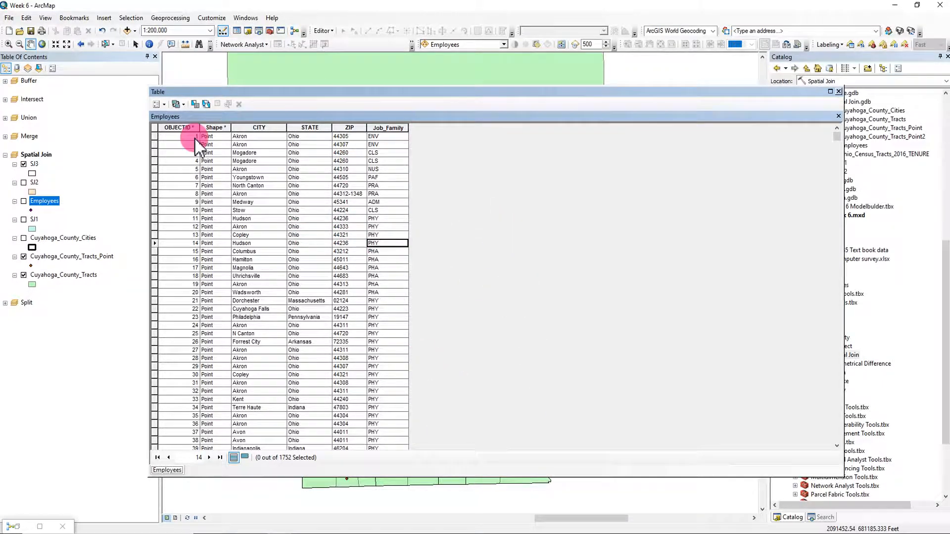
left_click(155, 138)
left_click(155, 145)
left_click(155, 153)
left_click(155, 161)
left_click(155, 170)
left_click(155, 177)
left_click(155, 185)
left_click(155, 193)
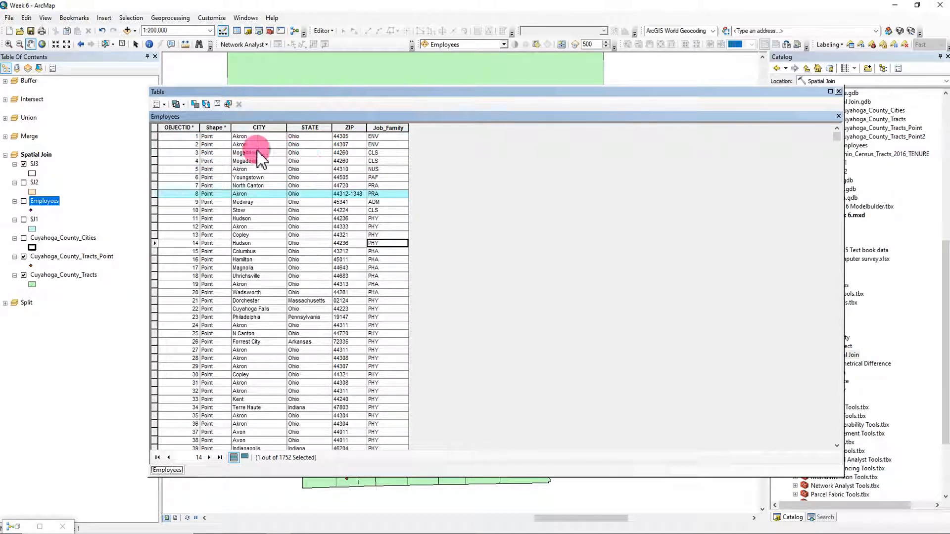
left_click_drag(155, 137, 149, 202)
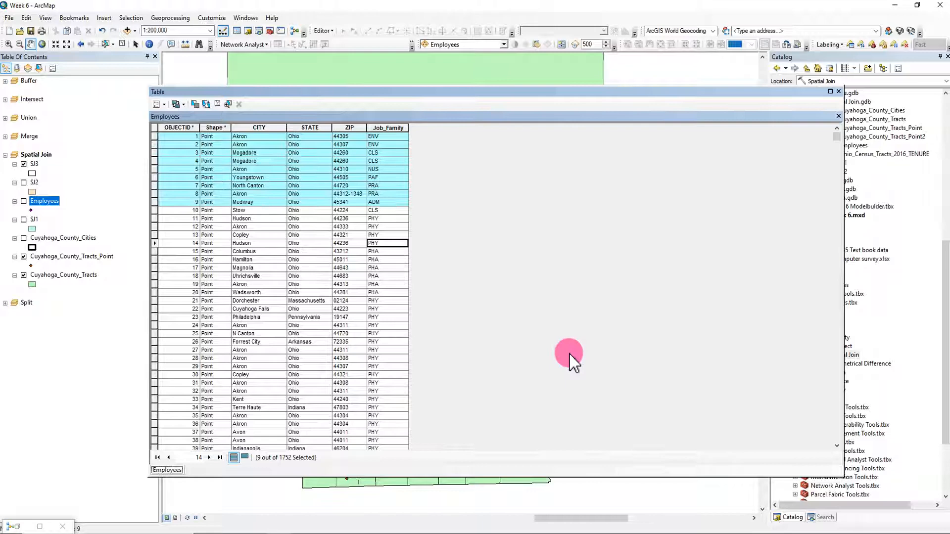
left_click(217, 104)
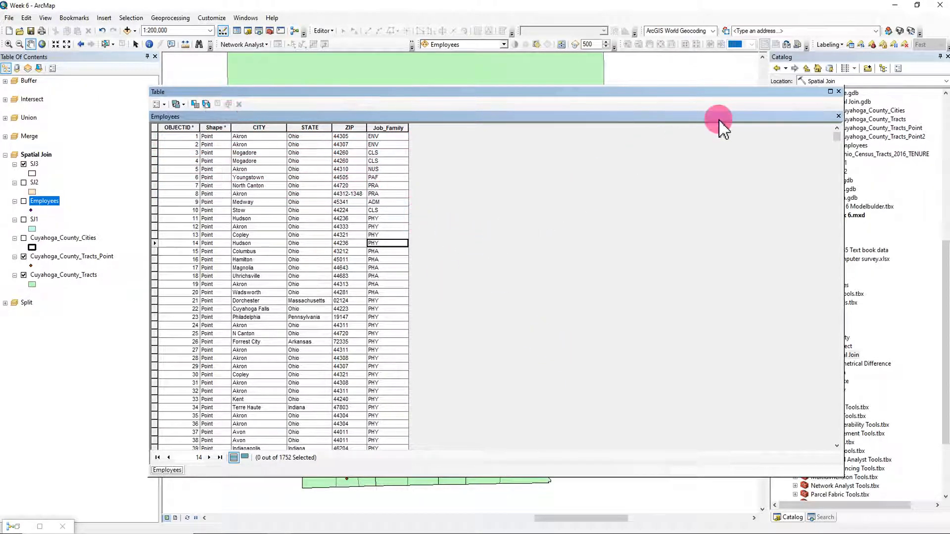
left_click(838, 92)
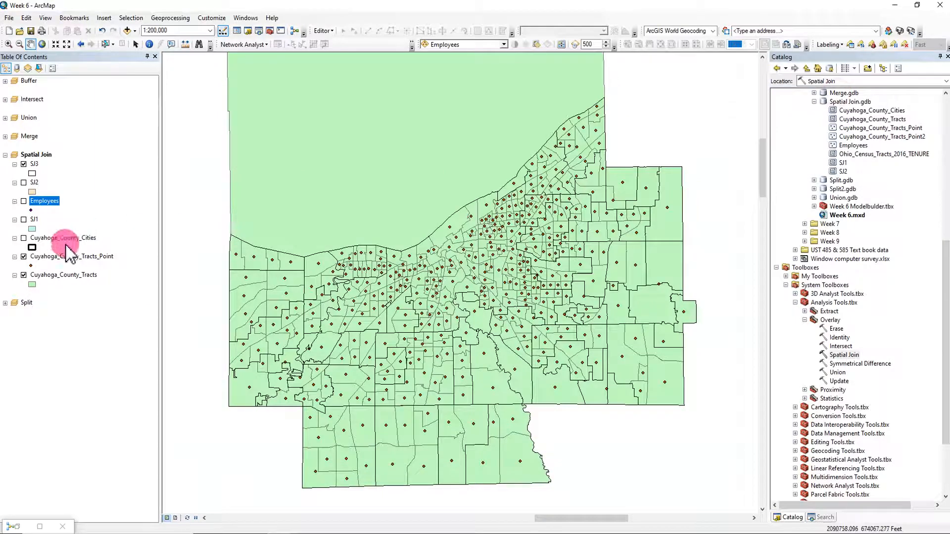
Open the Cuyahoga_County_Tracts attribute table, examine the TOTAL, OWNER and RENTER fields, and close the table
right_click(85, 275)
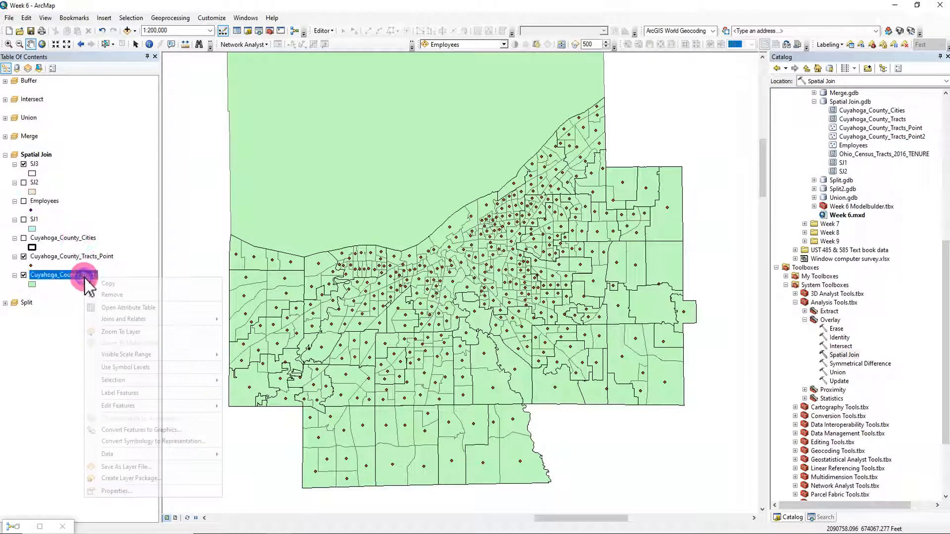
left_click(107, 309)
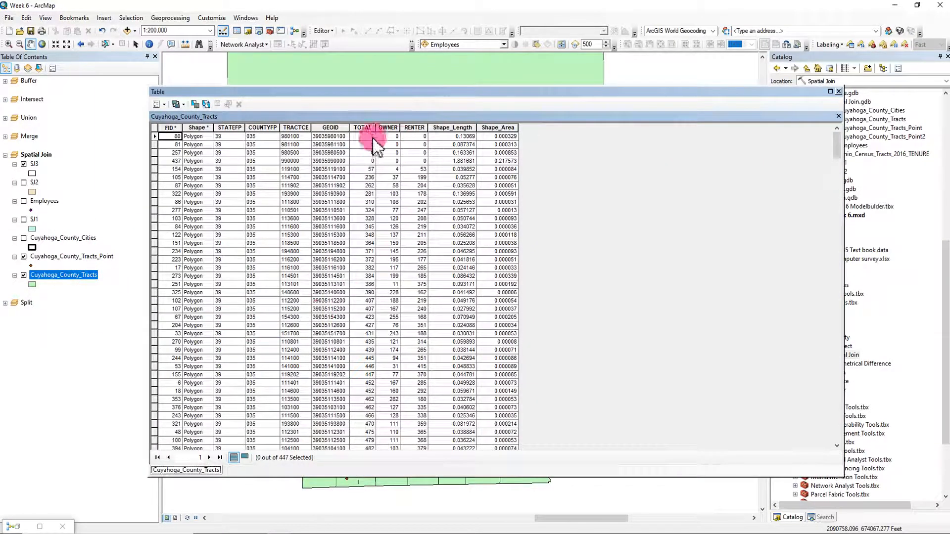
left_click(363, 128)
left_click(390, 128)
left_click(414, 128)
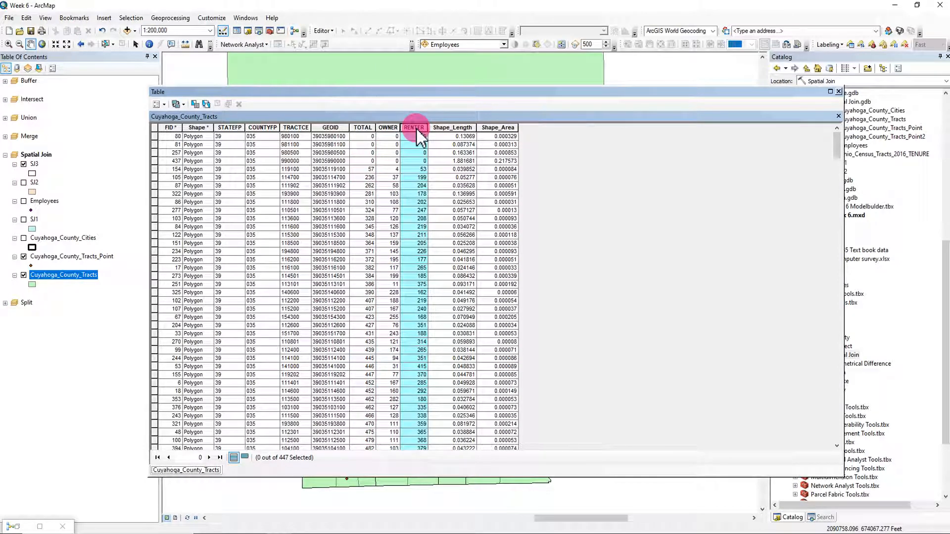
left_click(839, 93)
Check how the spatial Join Data options of the Cuyahoga_County_Cities layer summarize attributes, and close the dialog without joining
left_click(83, 238)
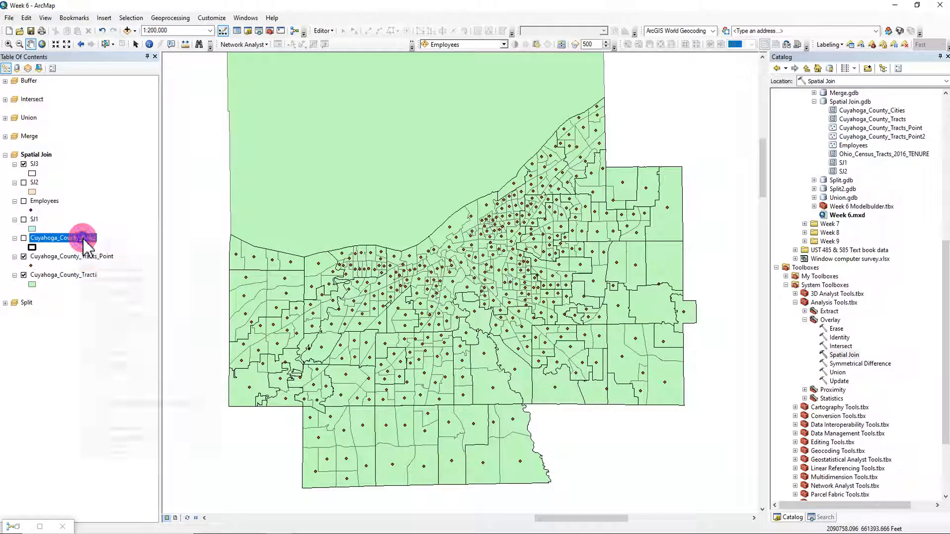
right_click(84, 239)
mouse_move(151, 280)
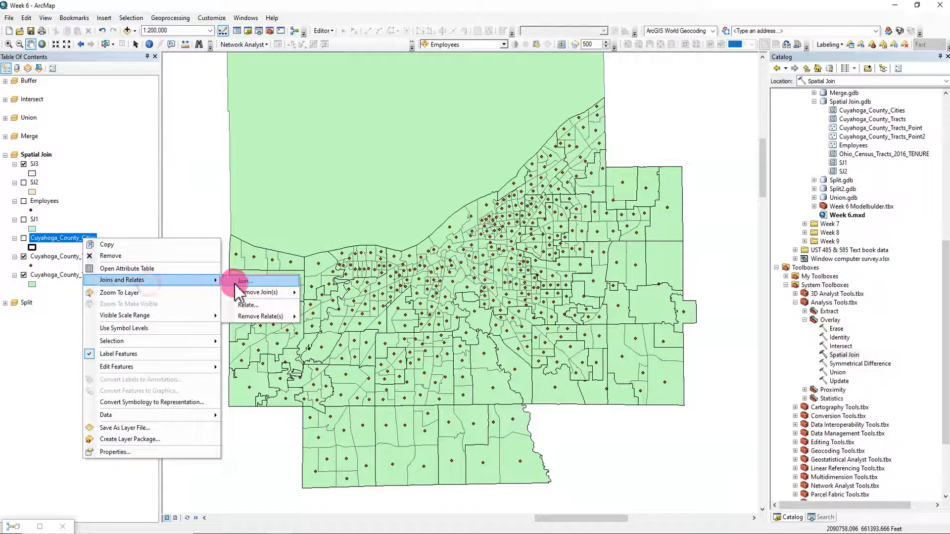
left_click(236, 282)
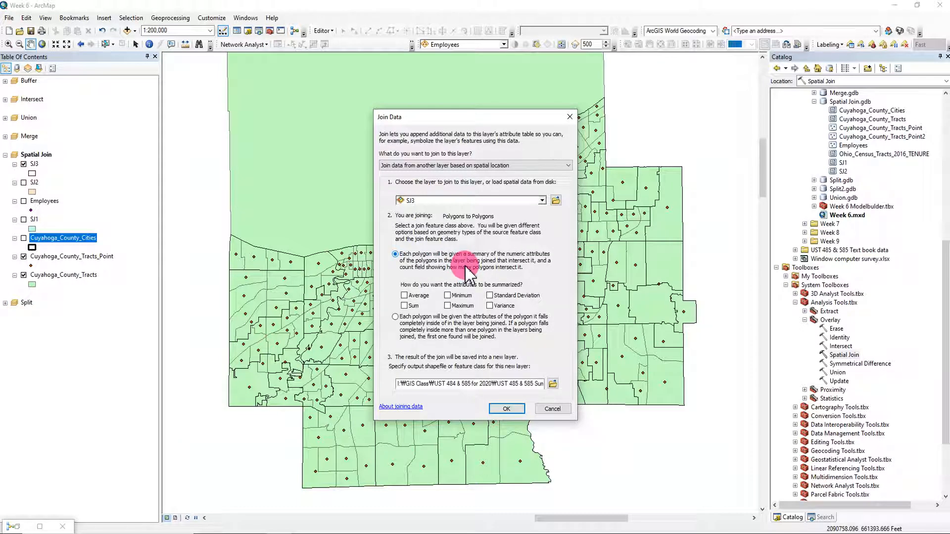
left_click(570, 117)
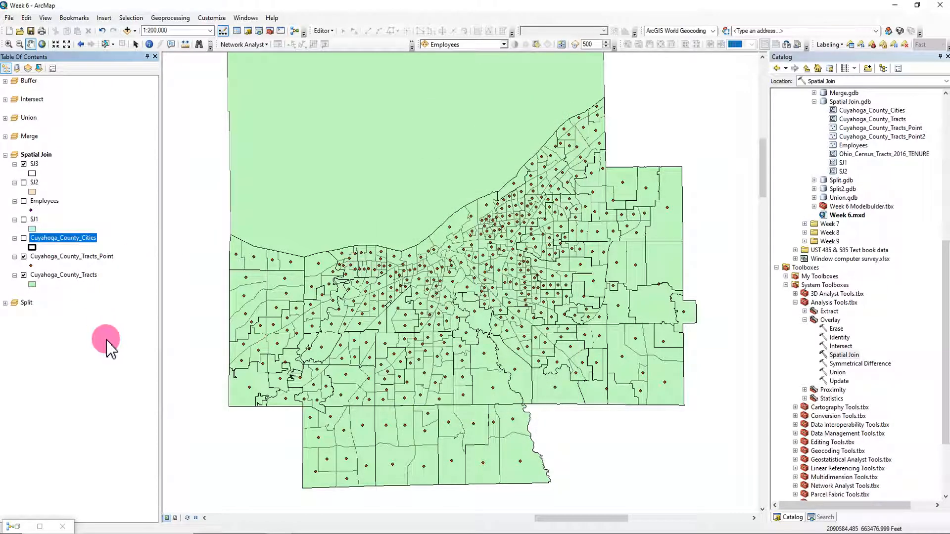
Hide the Cuyahoga_County_Tracts_Point and Cuyahoga_County_Tracts layers, and sort the SJ3 attribute table by NAME in ascending order
left_click(24, 256)
left_click(24, 275)
right_click(33, 170)
left_click(56, 198)
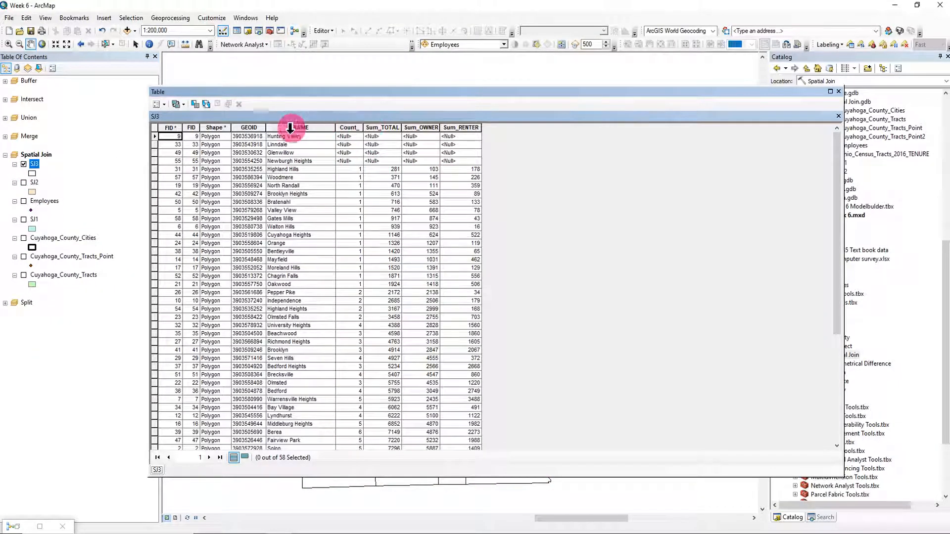
right_click(291, 128)
left_click(312, 135)
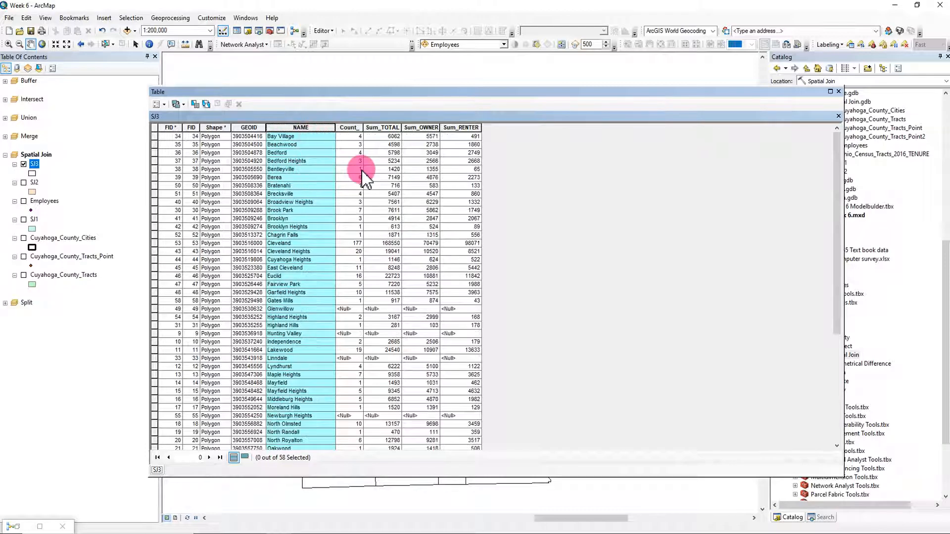
Open the SJ2 attribute table side by side with SJ3, compare their counts and tenure sums by city, and close the table window
right_click(35, 183)
left_click(127, 207)
left_click(163, 104)
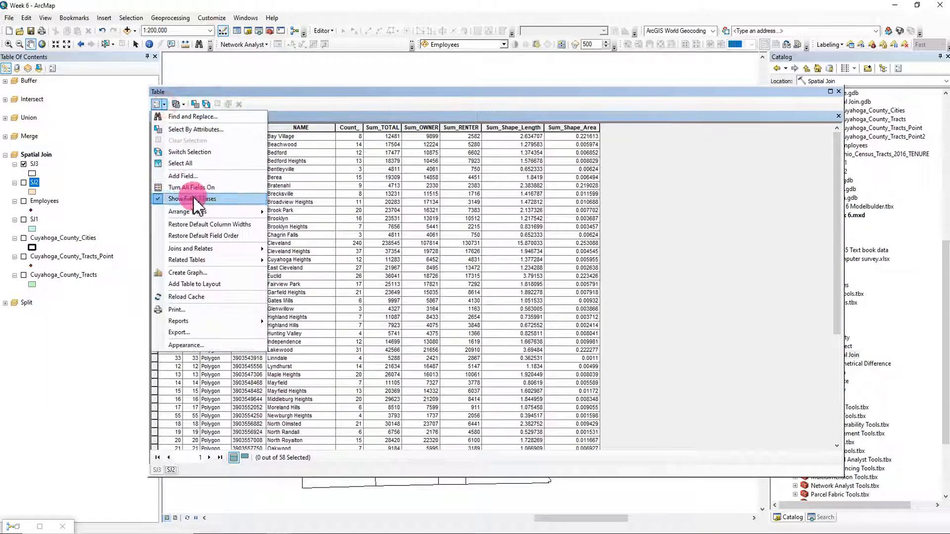
mouse_move(211, 212)
left_click(289, 219)
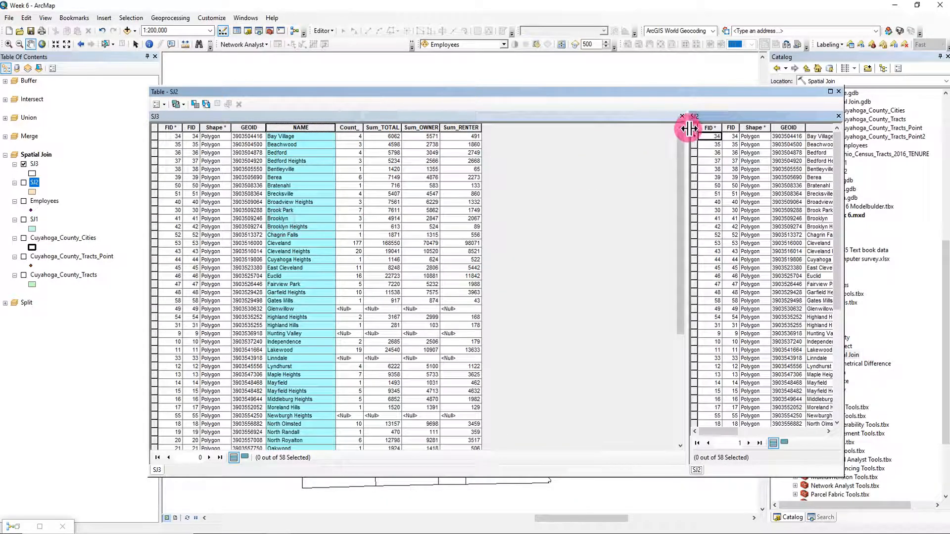
left_click_drag(689, 127, 529, 134)
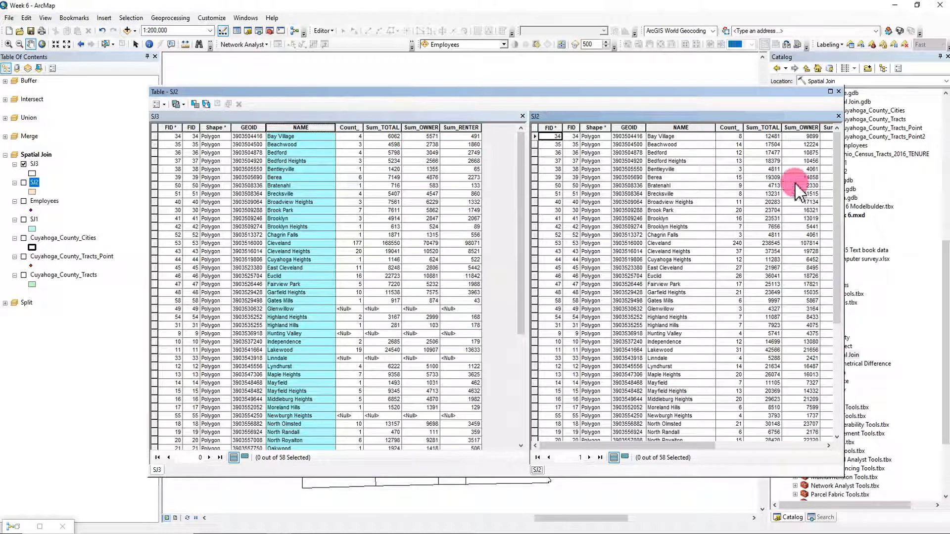
left_click(840, 92)
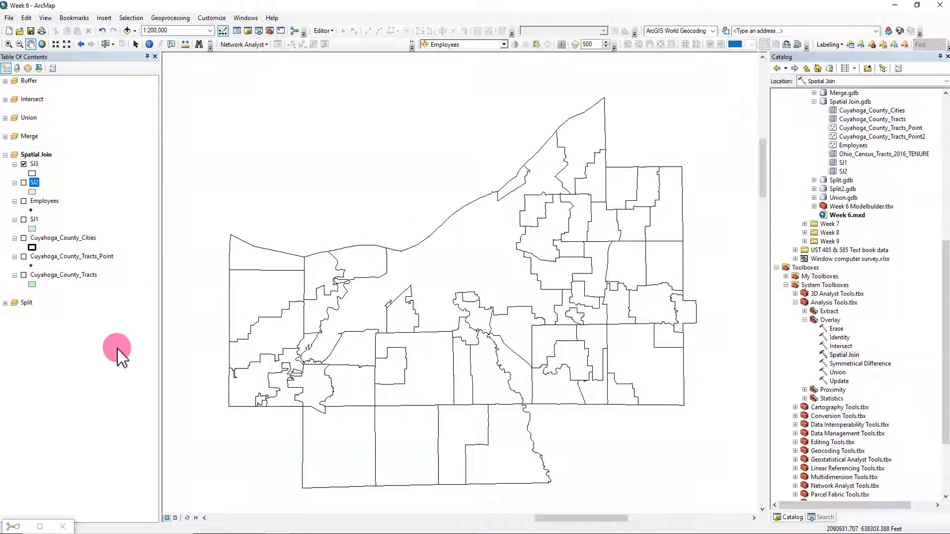